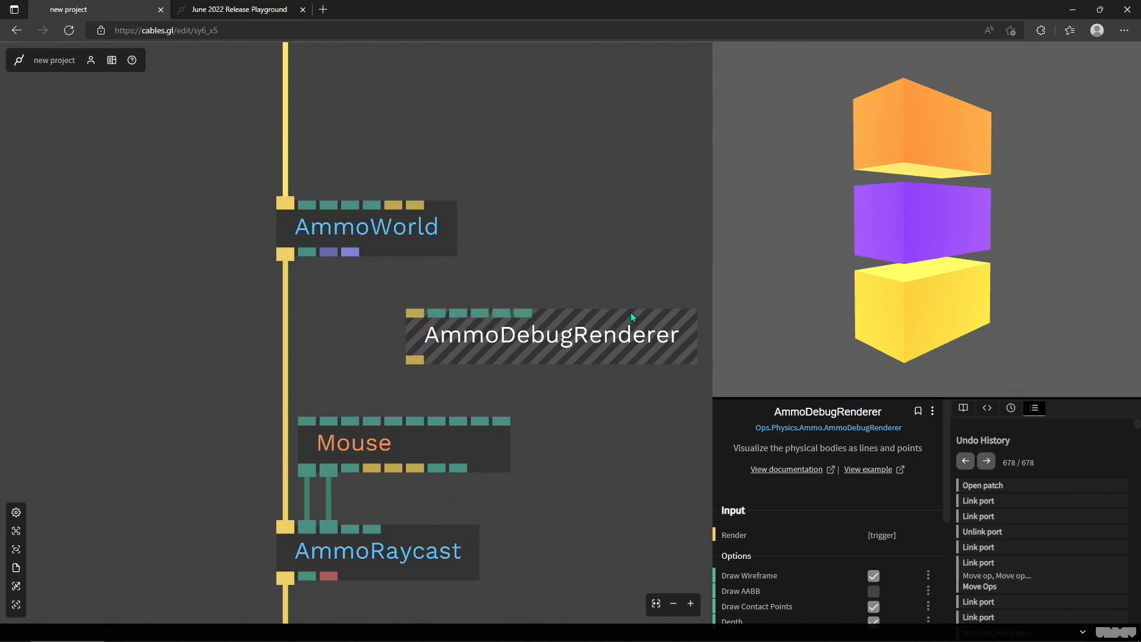
- Insert the AmmoDebugRenderer op into the cable between AmmoWorld and AmmoRaycast
scroll(594, 333, "up", 4)
scroll(506, 272, "down", 10)
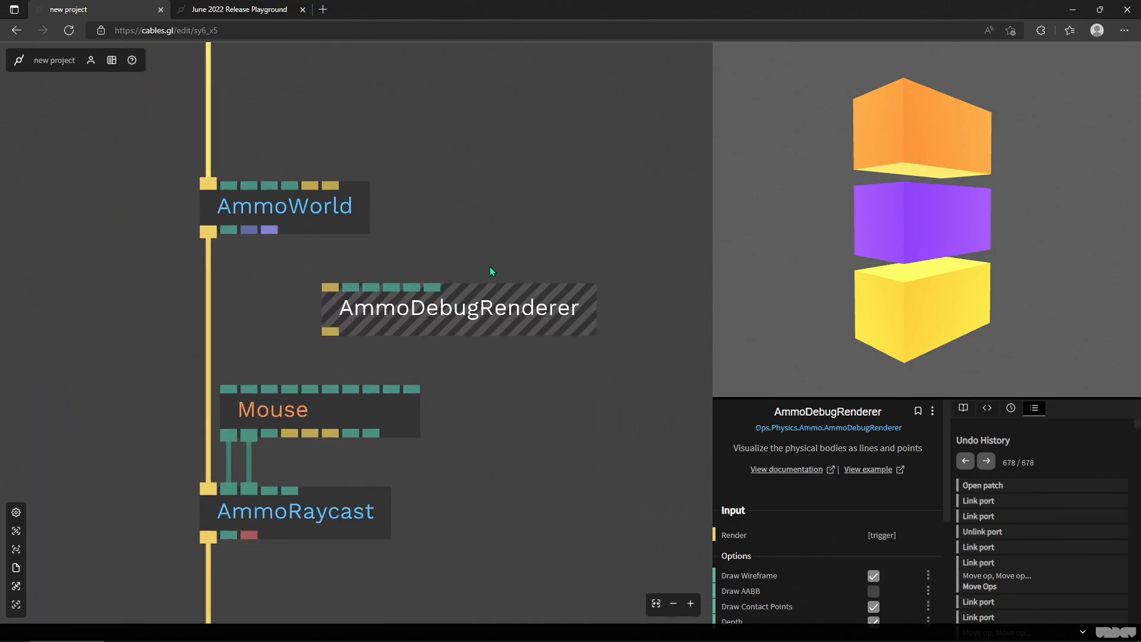
scroll(511, 276, "down", 10)
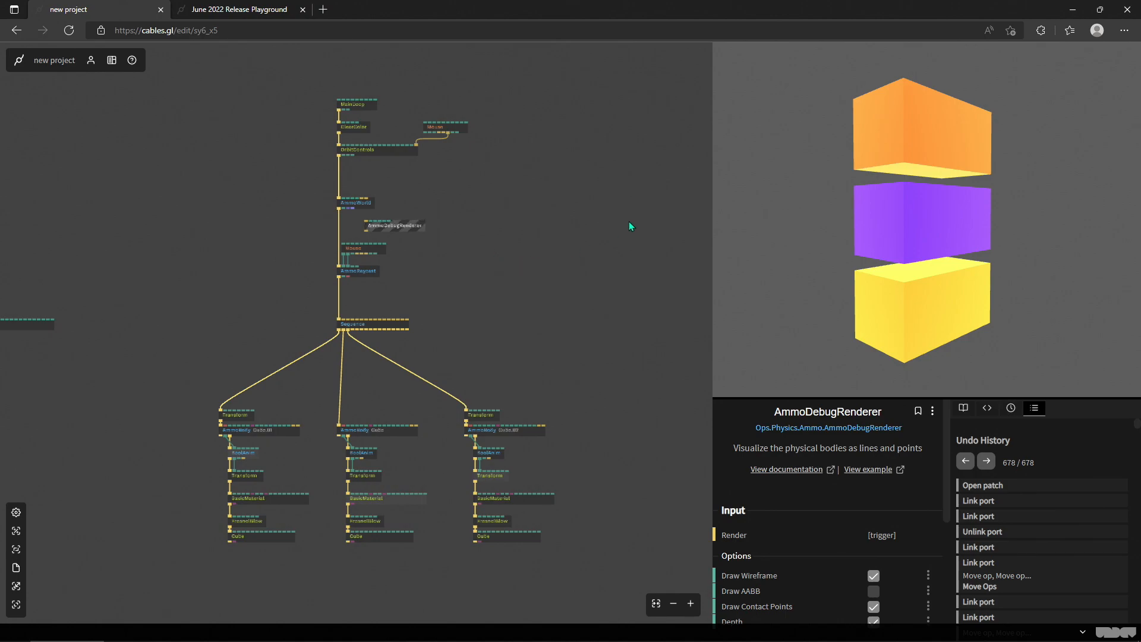
left_click_drag(1094, 272, 835, 347)
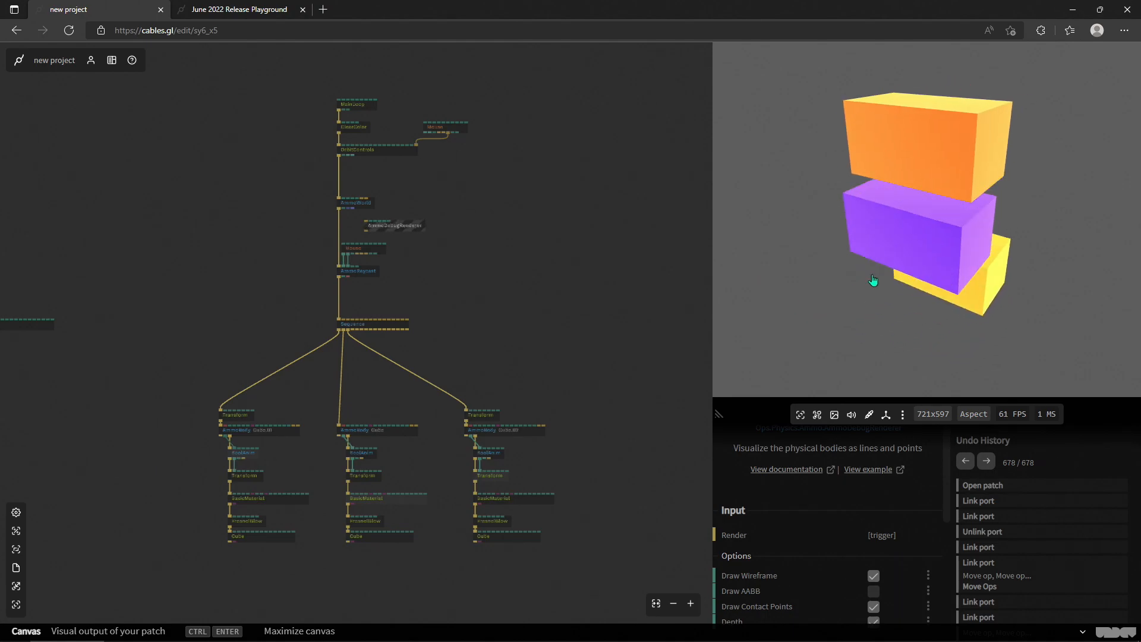
left_click_drag(1064, 322, 946, 236)
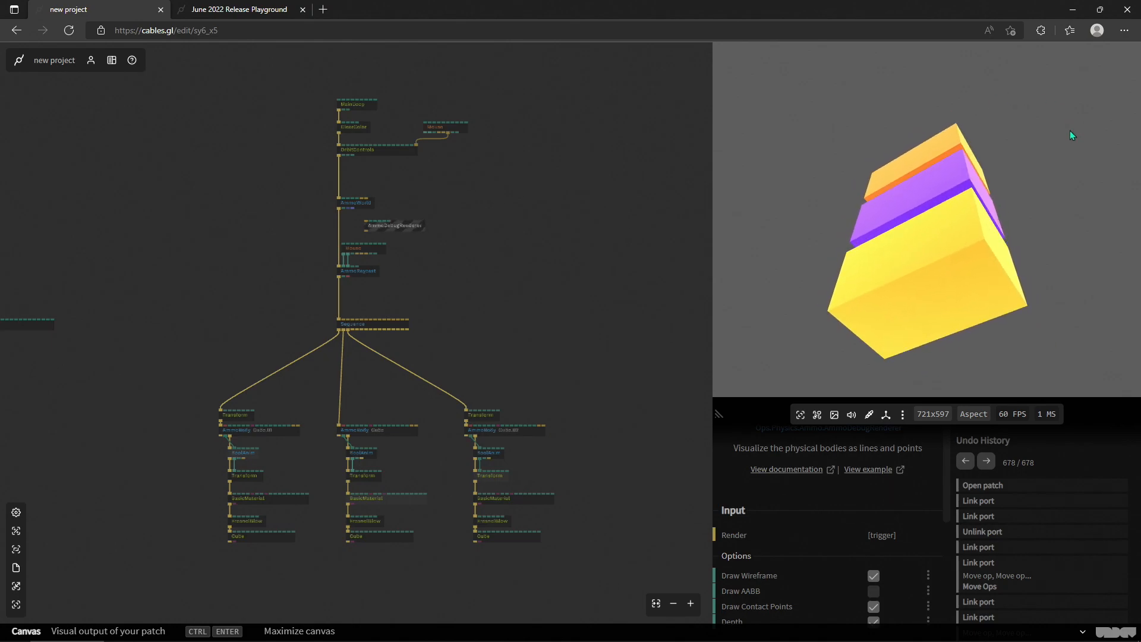
scroll(383, 229, "up", 3)
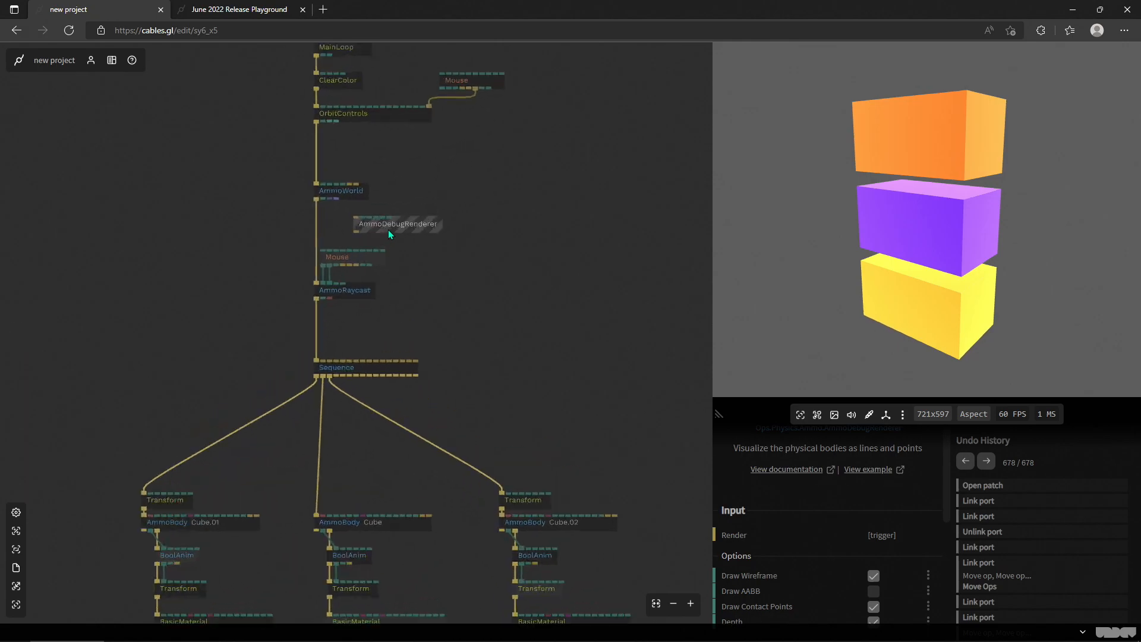
left_click_drag(364, 224, 301, 220)
left_click_drag(394, 237, 394, 238)
- Unlink the BasicMaterial op from each of the three cube branches
left_click_drag(546, 401, 532, 227)
scroll(531, 228, "down", 3)
scroll(429, 474, "up", 1)
scroll(429, 475, "up", 2)
left_click(434, 381)
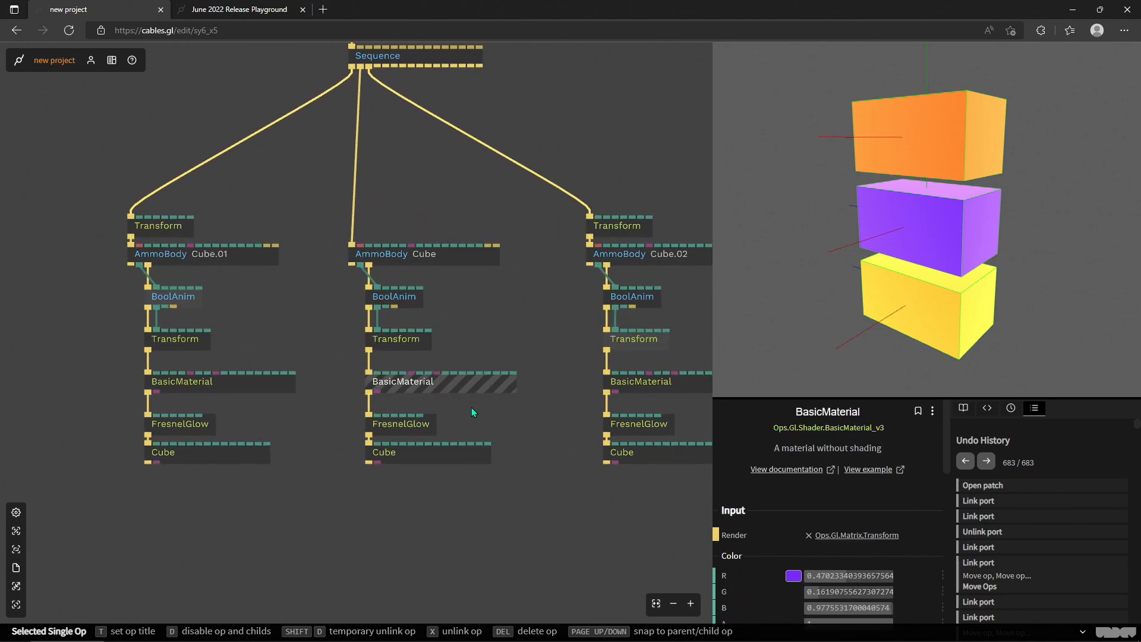
key("x")
left_click(254, 386)
key("x")
left_click(633, 384)
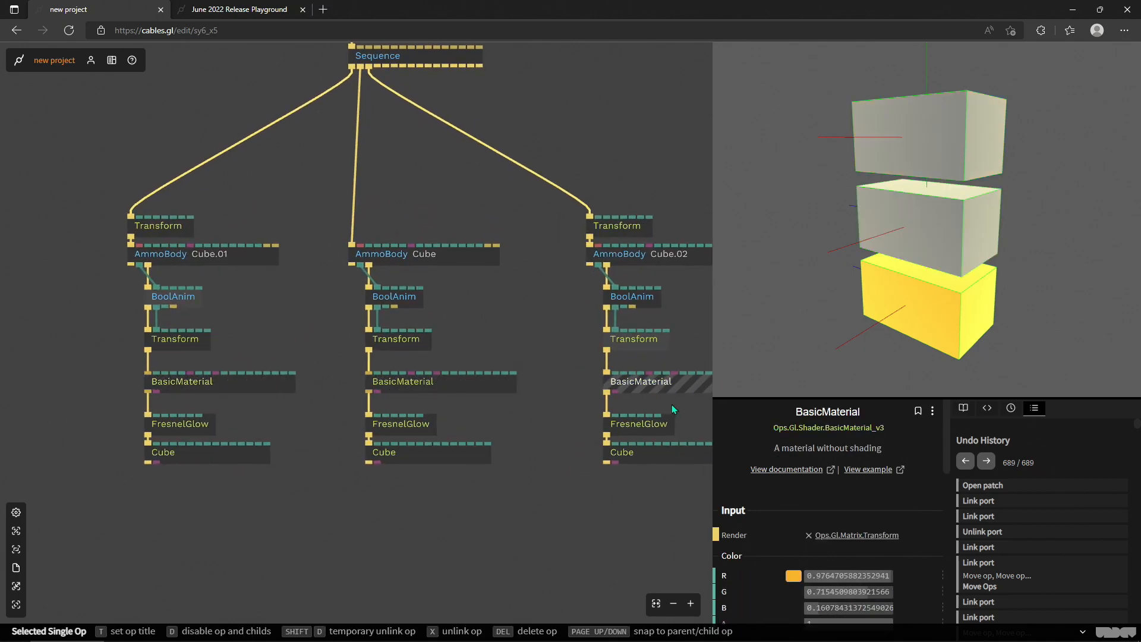
key("x")
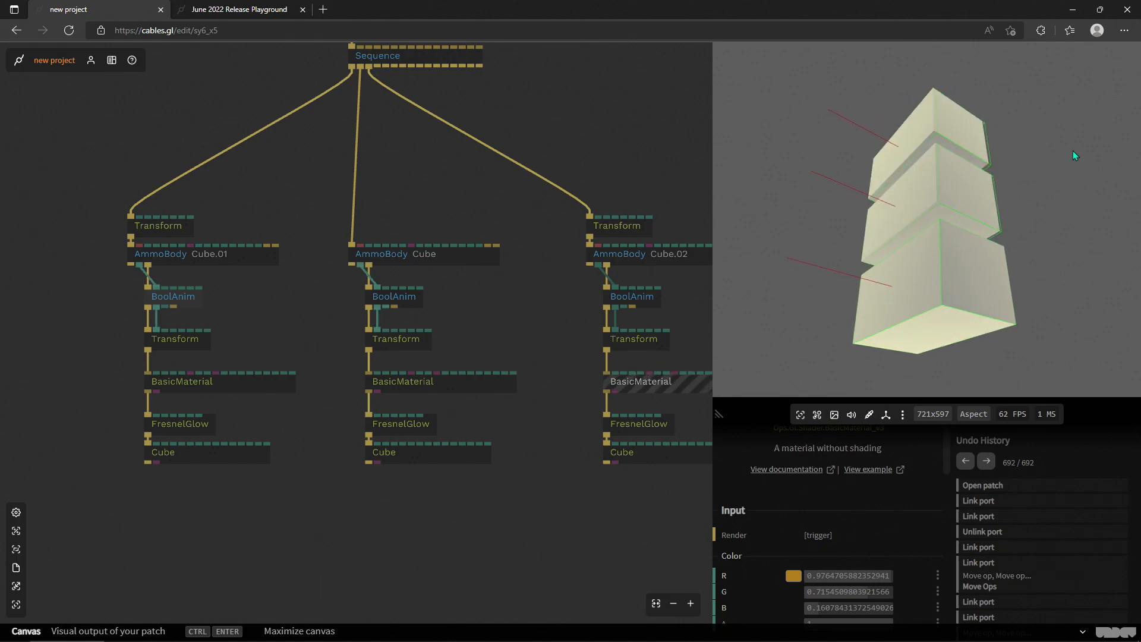
- Orbit around the debug-outlined cubes in the canvas and turn on the dataflow visualization for the patch
left_click_drag(976, 85, 903, 154)
mouse_move(991, 122)
left_mouse_down()
mouse_move(1092, 136)
mouse_move(1078, 113)
mouse_move(985, 142)
left_mouse_up()
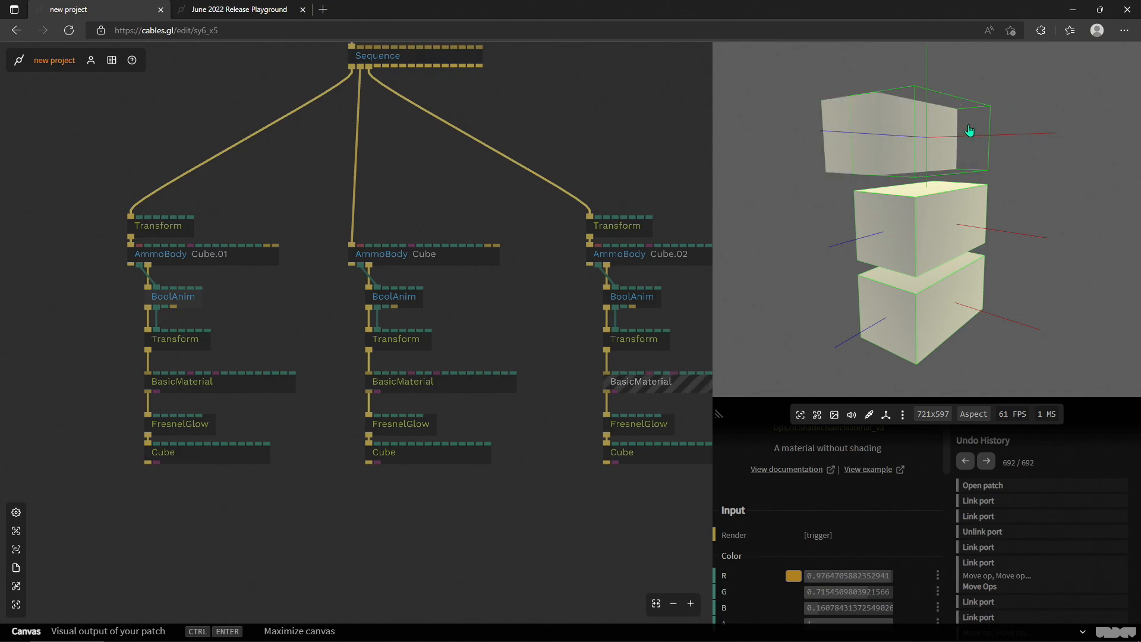
left_click(421, 557)
key("f")
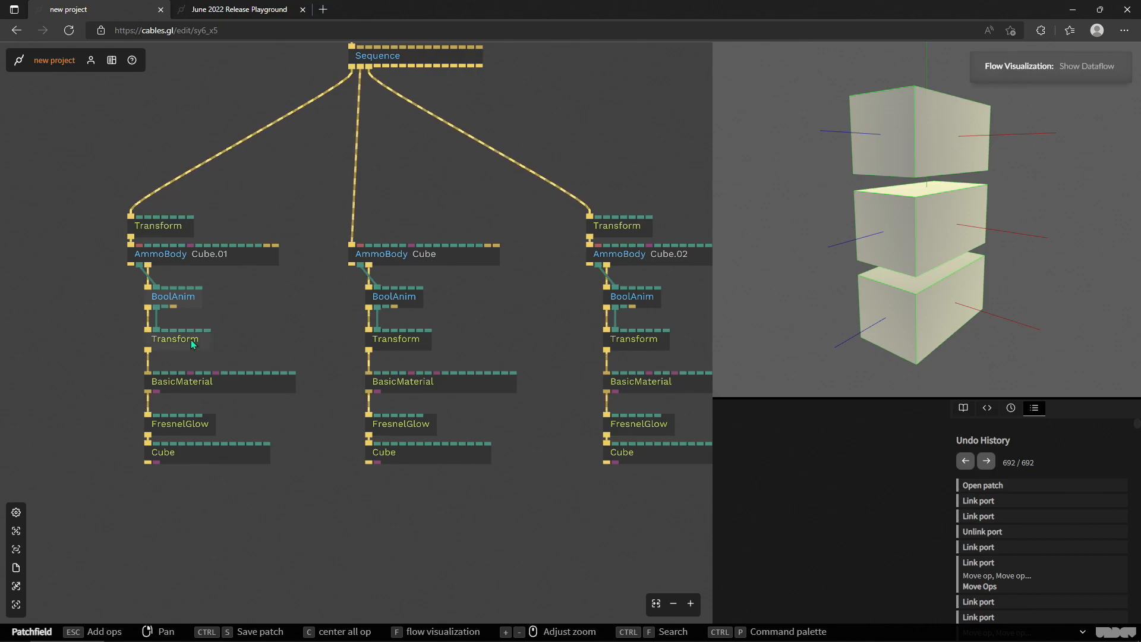
- Examine the BoolAnim and Transform ops in the Cube.01 branch alongside the cubes' behaviour in the canvas
scroll(265, 303, "up", 10)
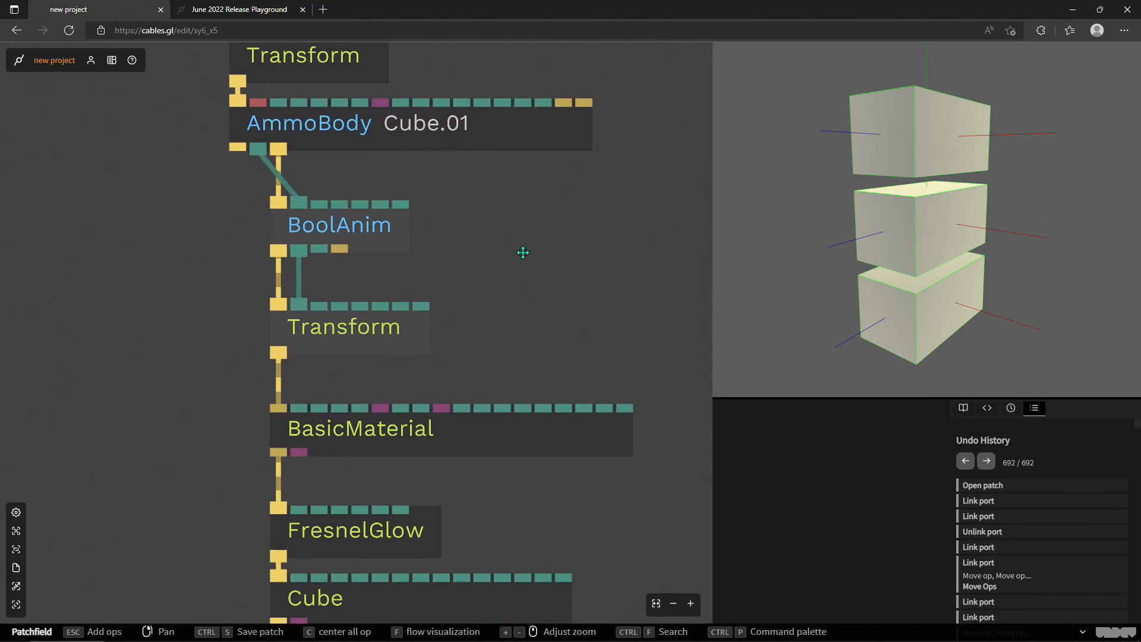
scroll(523, 253, "down", 3)
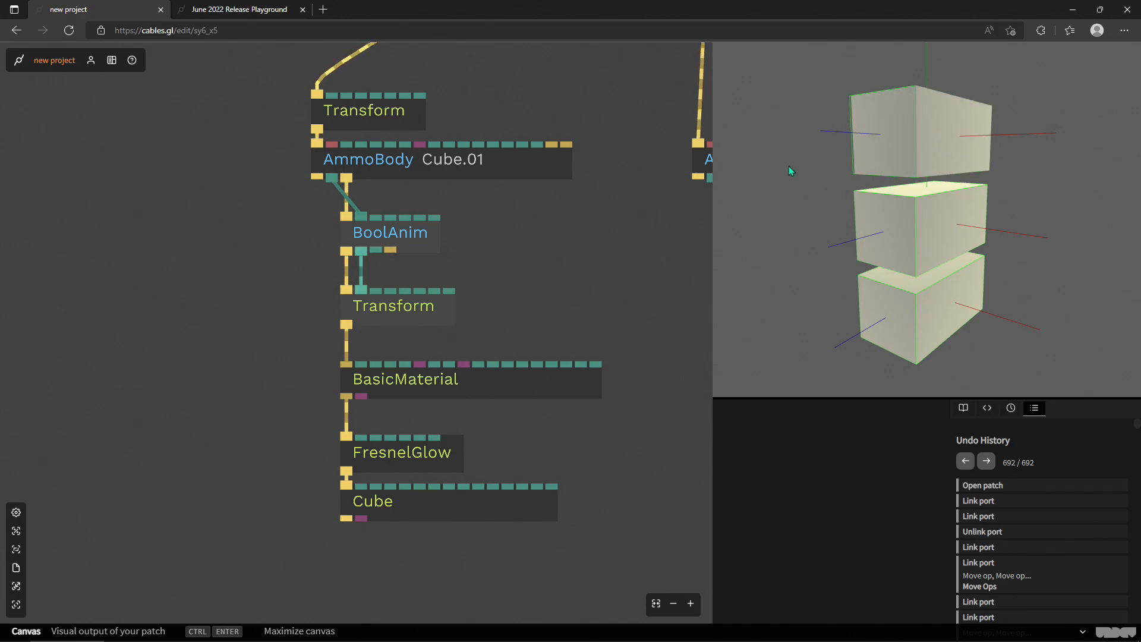
left_click_drag(763, 195, 829, 190)
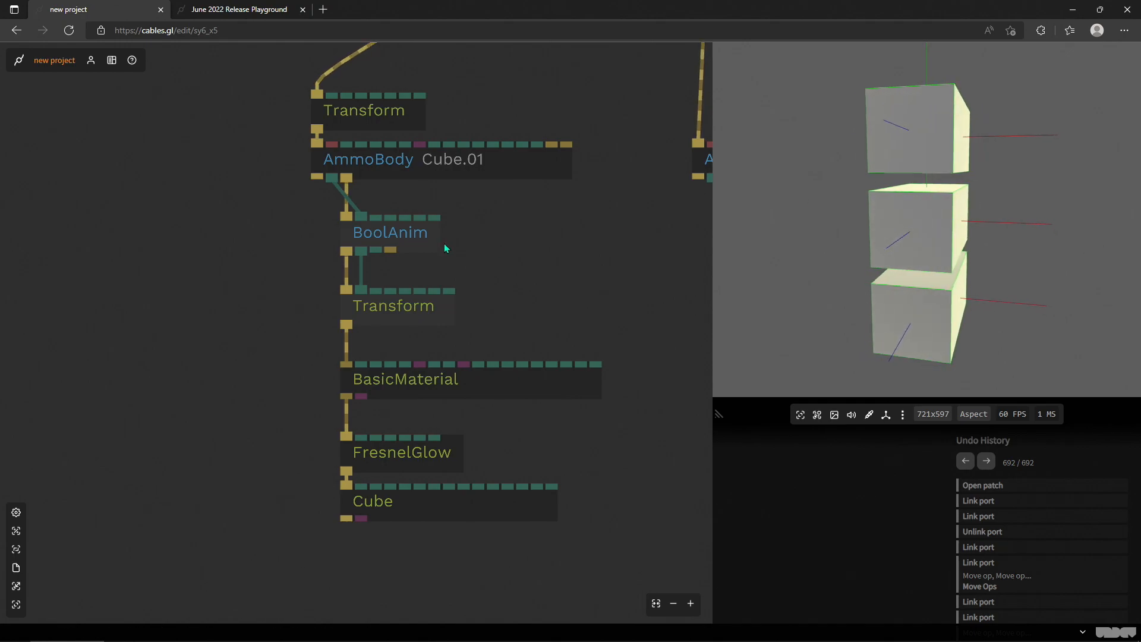
left_click(391, 233)
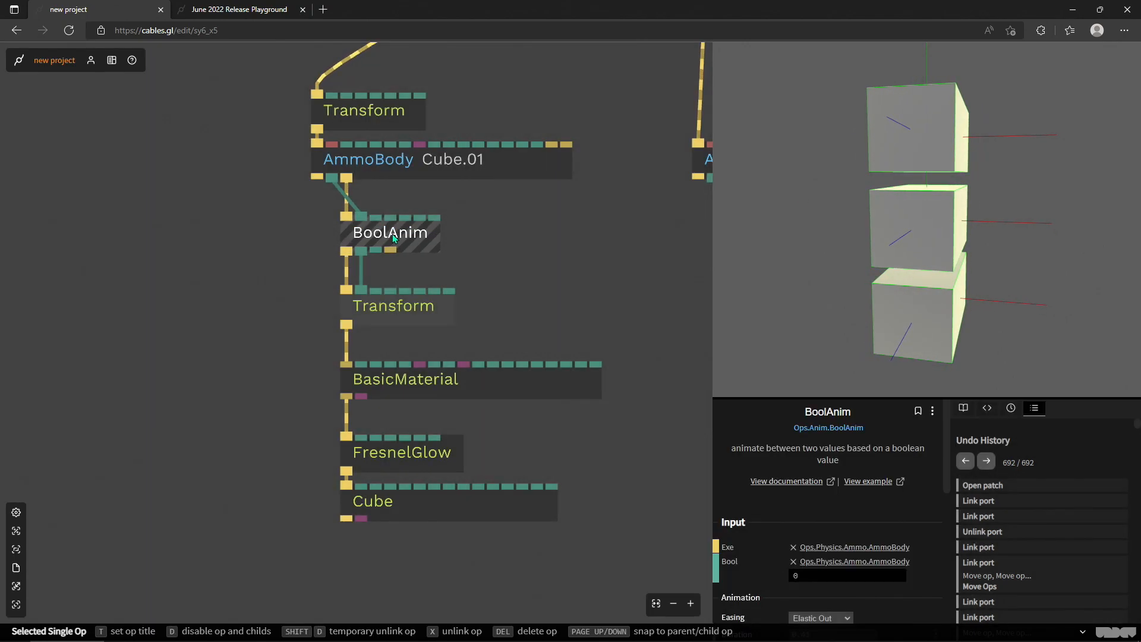
left_click(412, 308)
left_click_drag(796, 202, 908, 205)
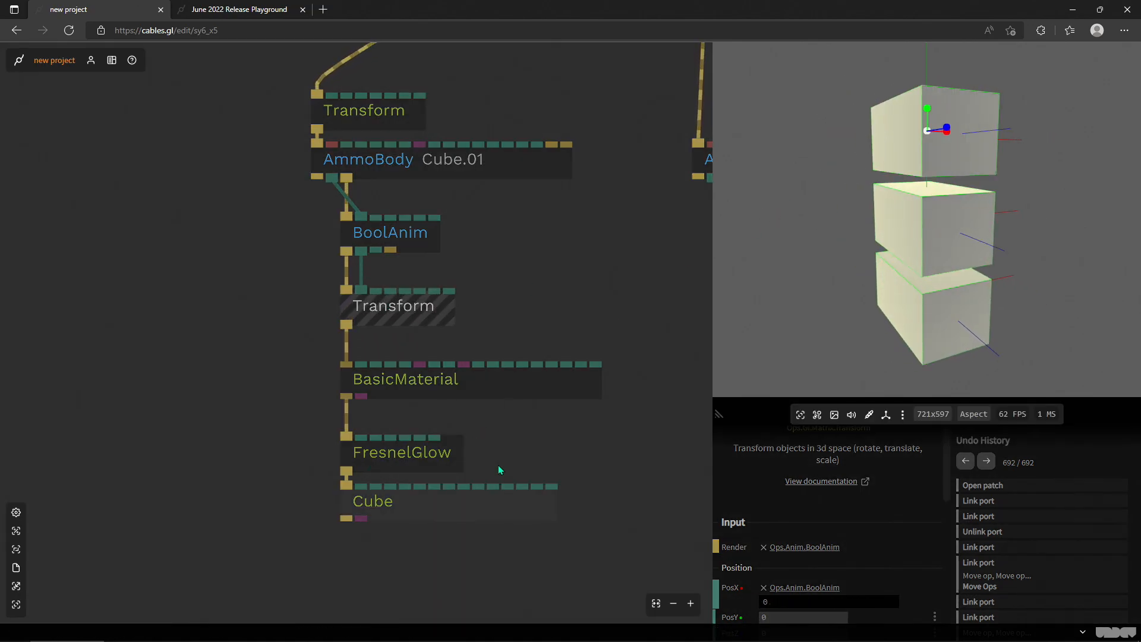
mouse_move(795, 203)
left_mouse_down()
mouse_move(814, 208)
mouse_move(793, 220)
left_mouse_up()
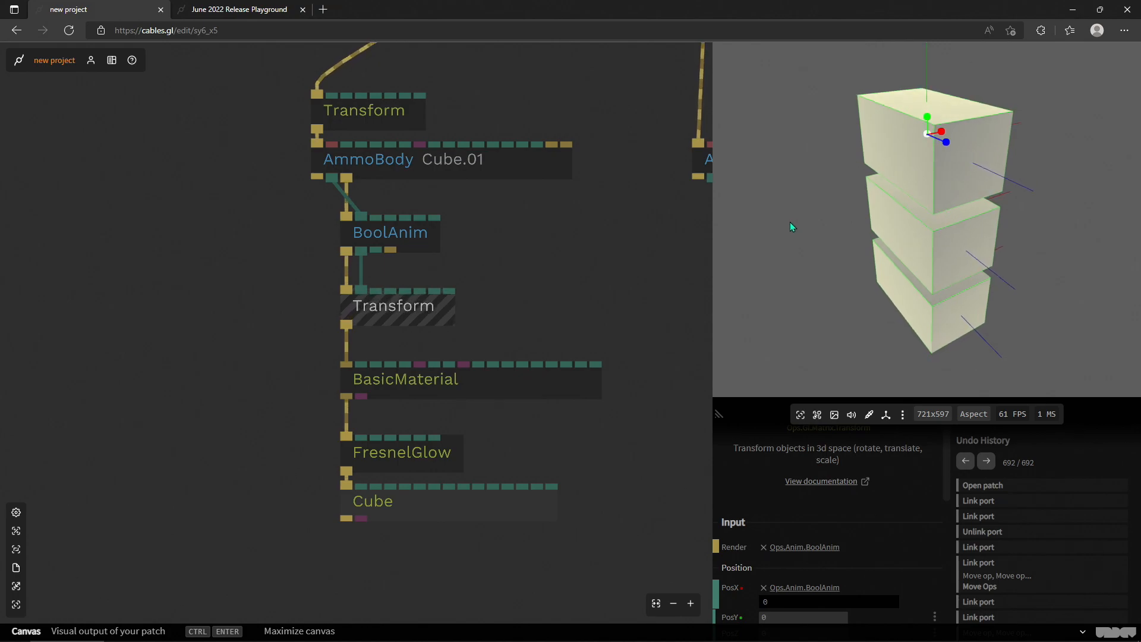
left_click_drag(793, 212, 1135, 153)
scroll(1079, 164, "down", 3)
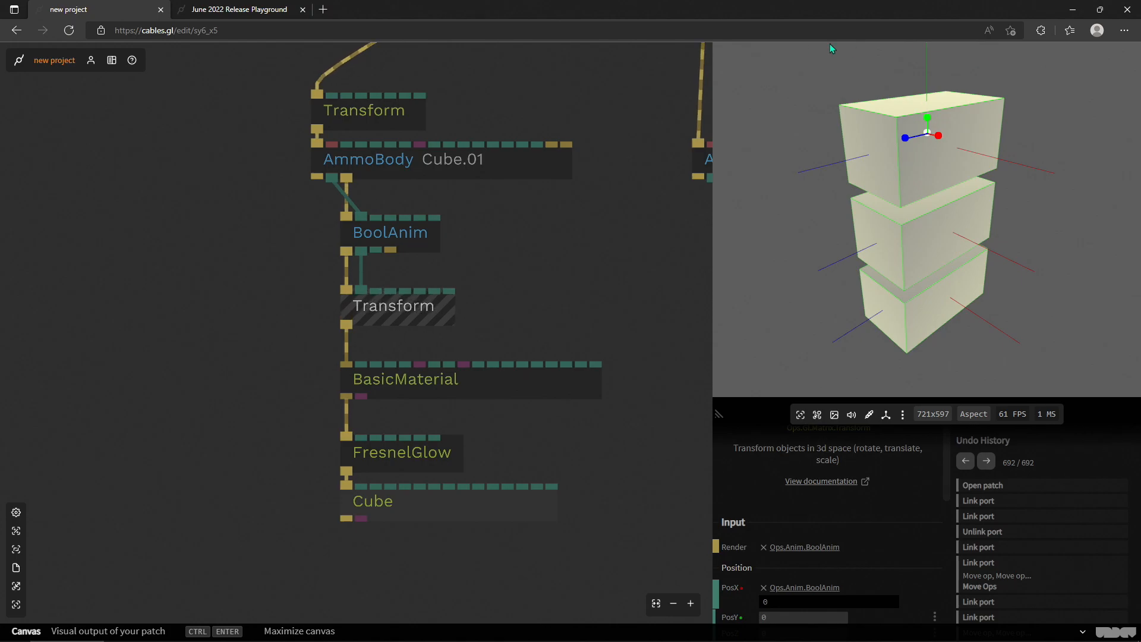
- Detach the MainLoop op from ClearColor and place it in an empty area of the patch
scroll(601, 250, "down", 5)
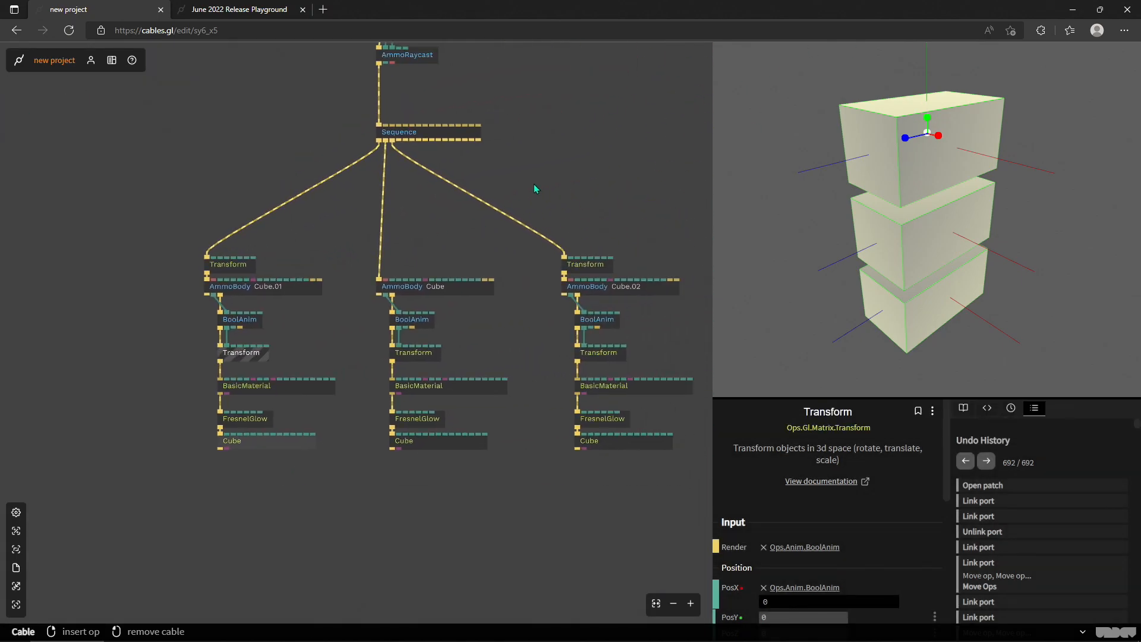
mouse_move(567, 169)
left_mouse_down()
mouse_move(512, 183)
mouse_move(574, 182)
left_mouse_up()
left_click_drag(559, 75, 552, 269)
left_click_drag(525, 223, 498, 301)
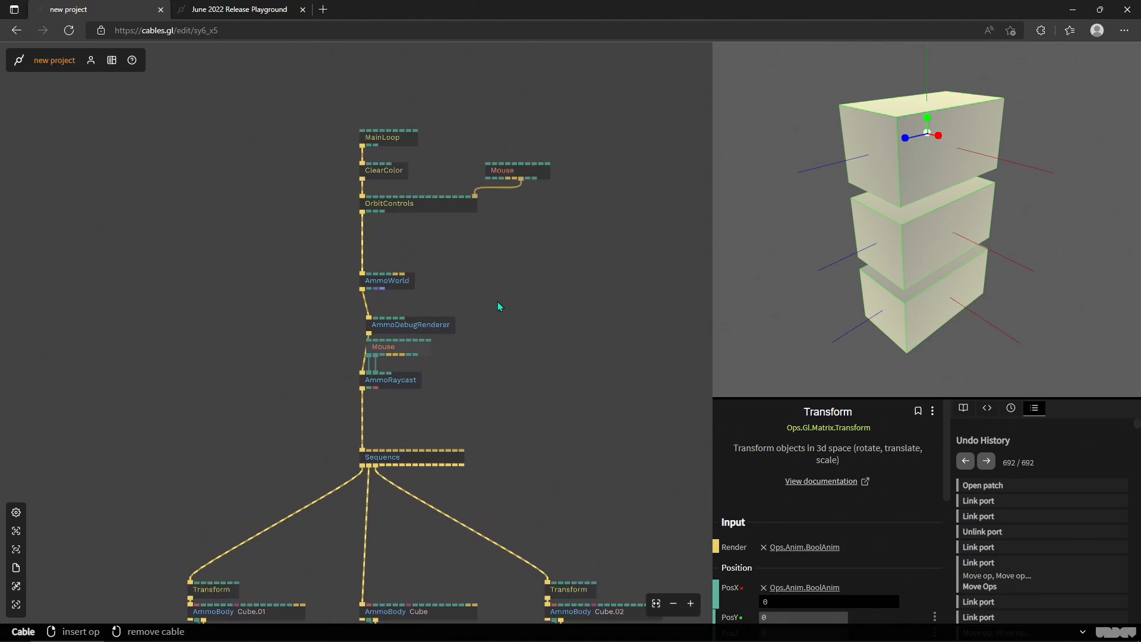
left_click_drag(517, 359, 538, 224)
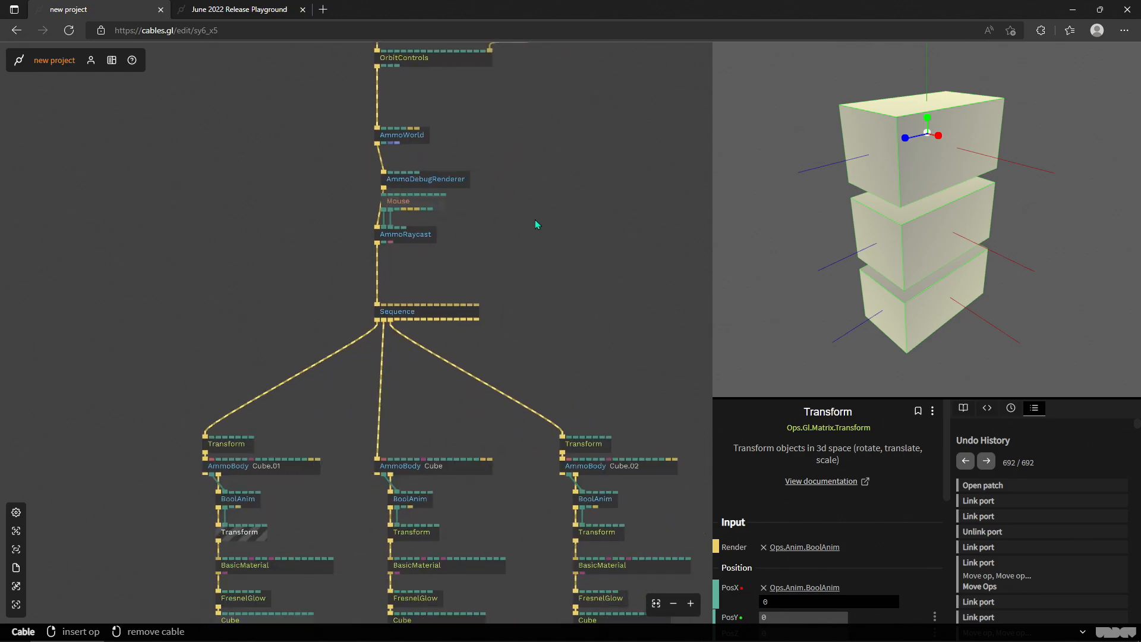
left_click_drag(558, 330, 512, 237)
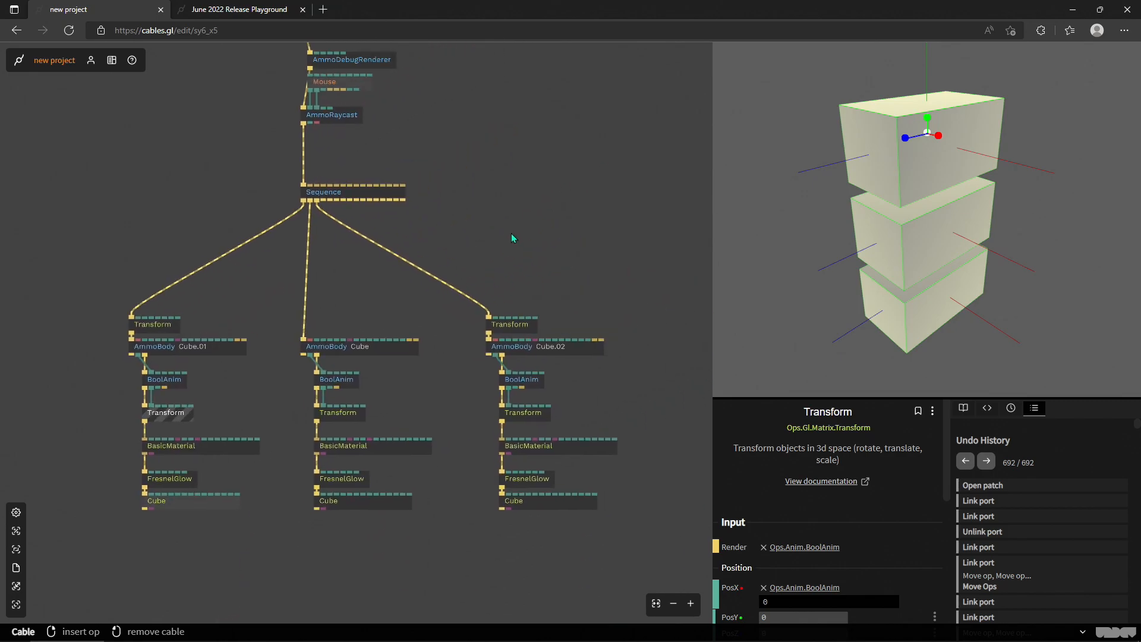
left_click_drag(490, 200, 501, 483)
left_click_drag(347, 148, 390, 119)
right_click(312, 134)
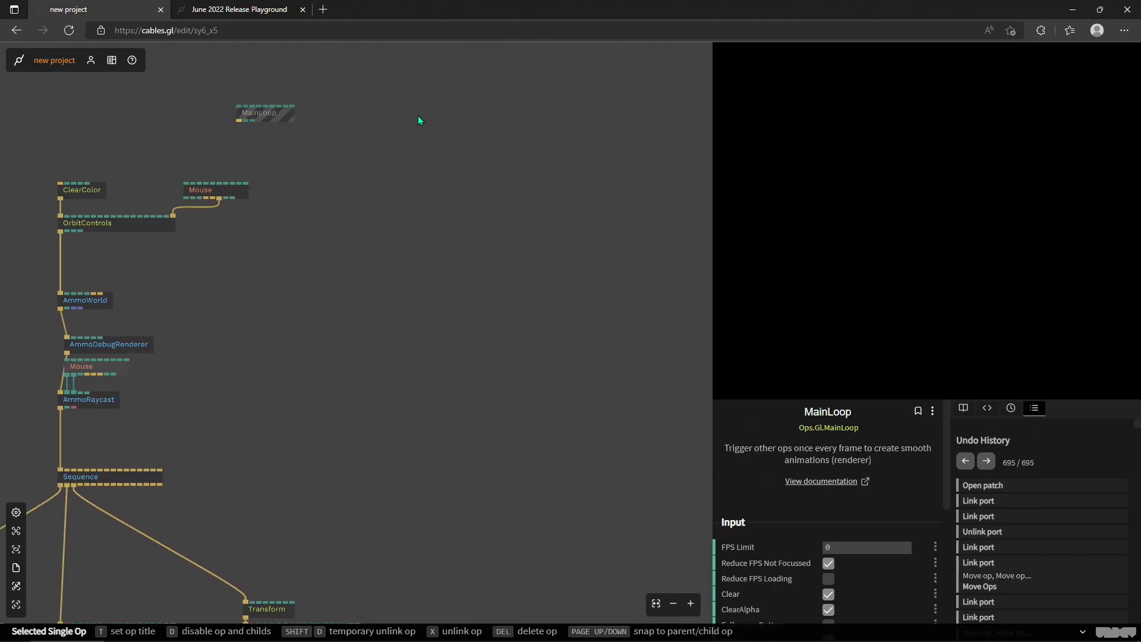
left_click_drag(624, 210, 467, 199)
left_click_drag(411, 161, 485, 256)
scroll(534, 158, "up", 3)
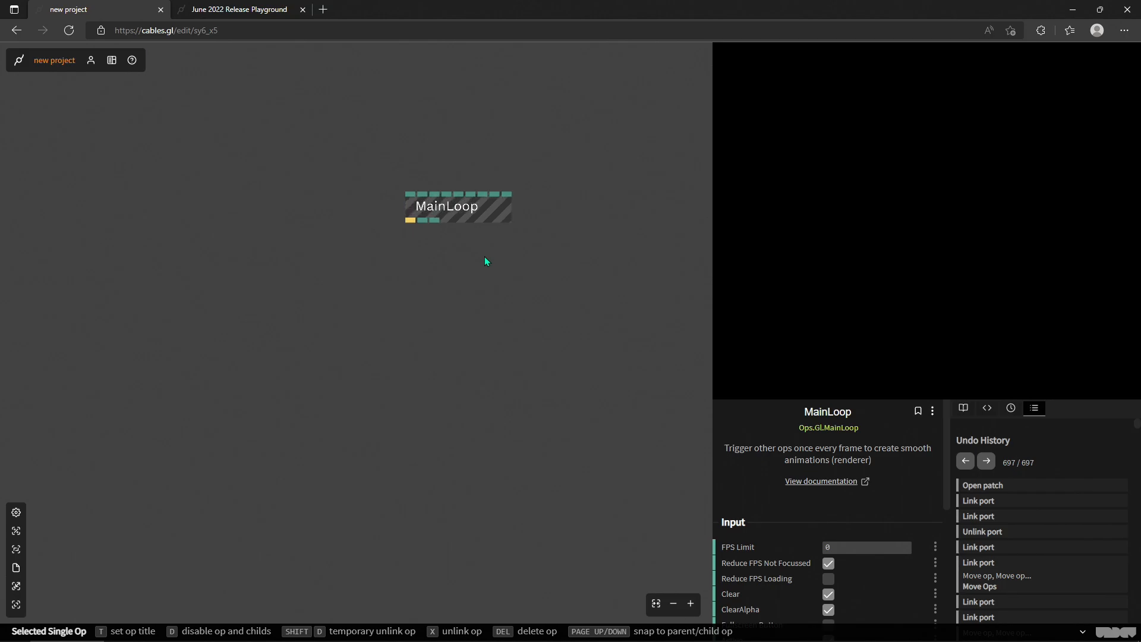
- Add a Cube op linked to MainLoop's trigger output and position it well below MainLoop
left_click_drag(411, 235, 402, 347)
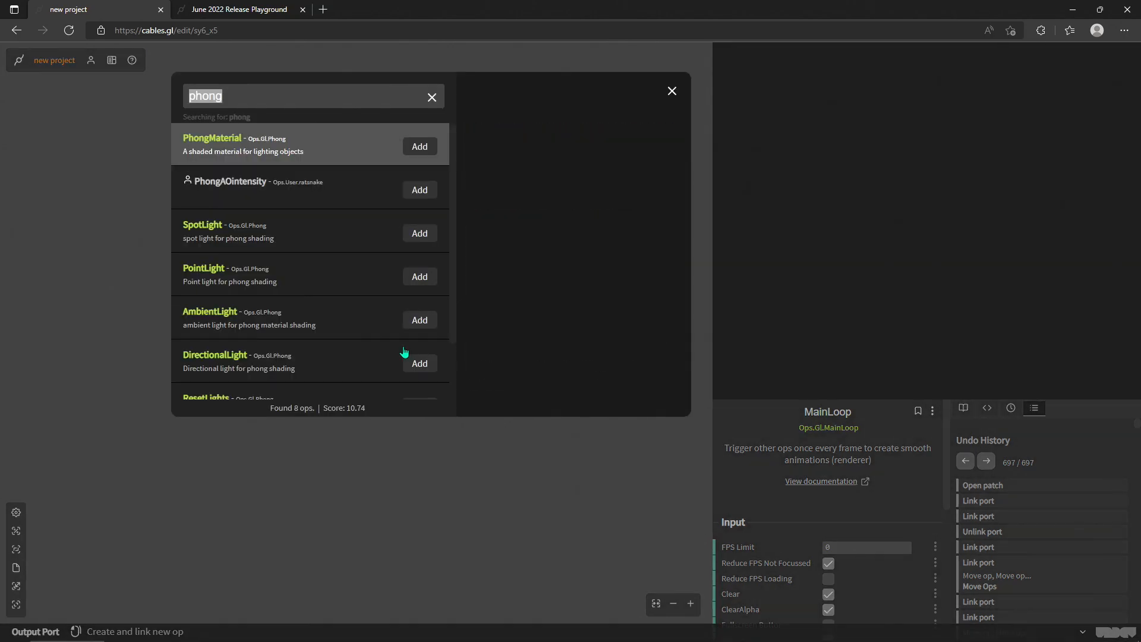
type("cube")
key("Return")
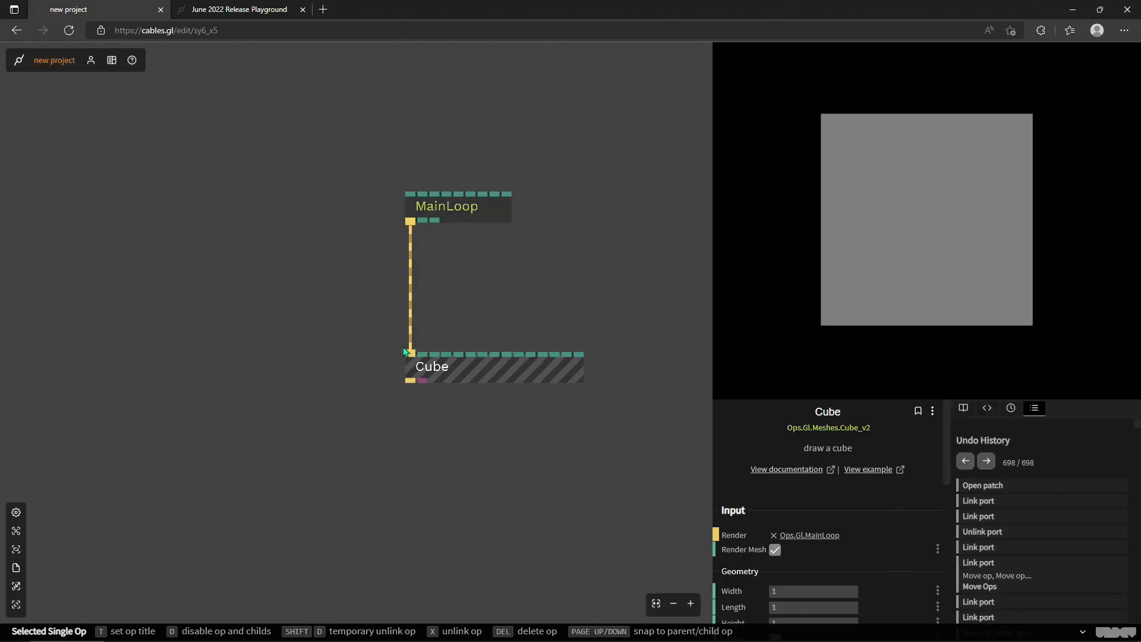
left_click_drag(483, 379, 435, 600)
left_click_drag(462, 464, 446, 549)
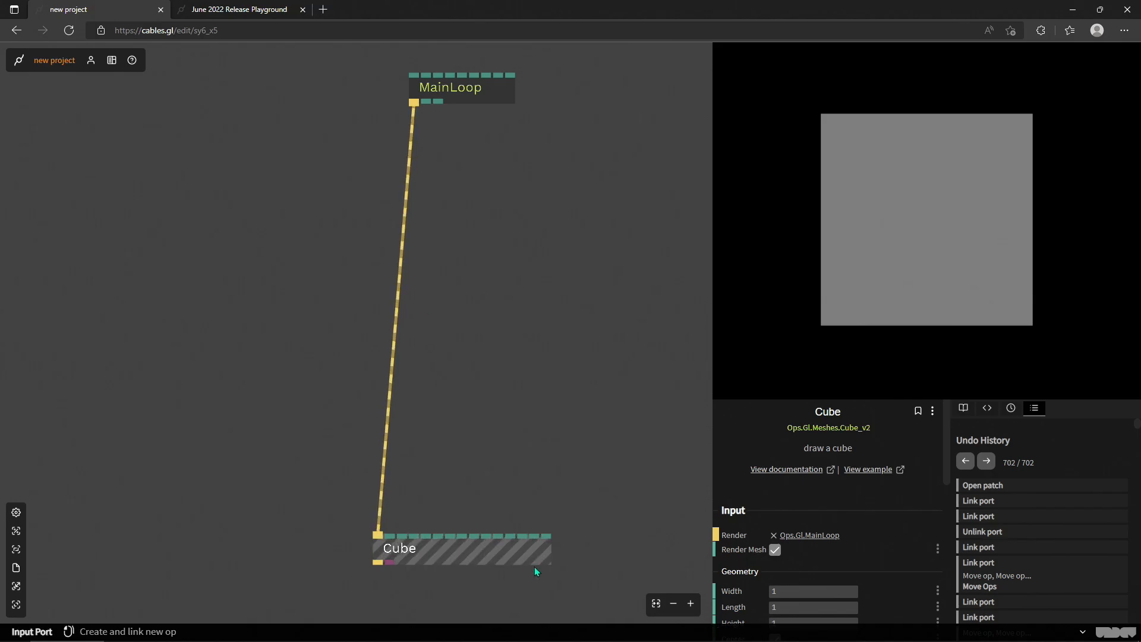
scroll(819, 564, "down", 1)
scroll(818, 563, "down", 1)
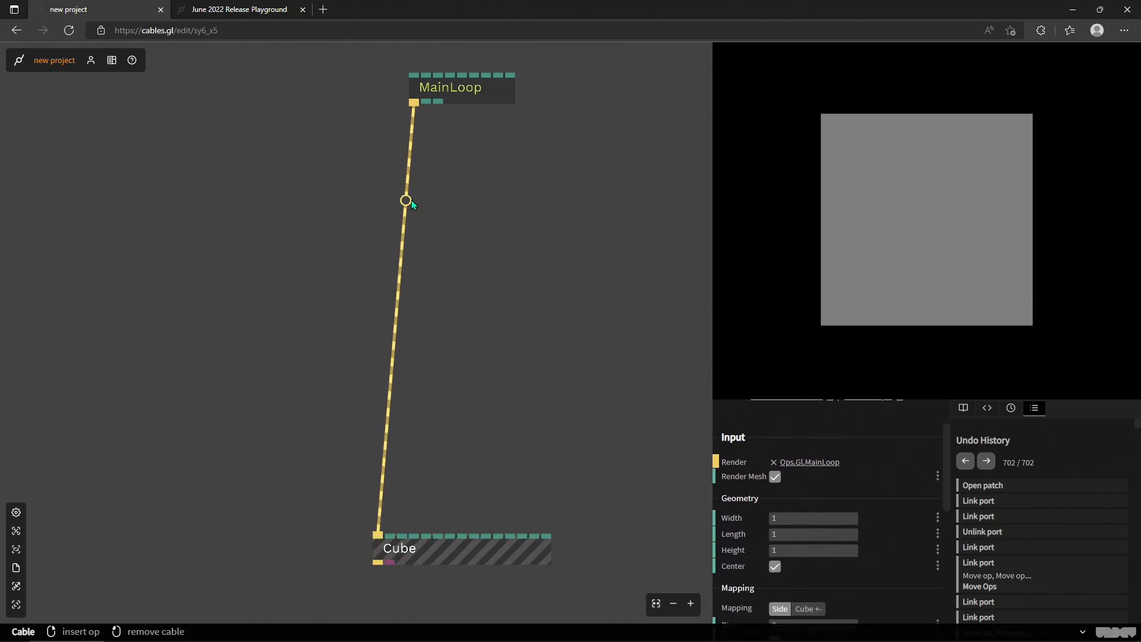
- Insert an AmmoWorld op into the cable between MainLoop and Cube and line it up above Cube
left_click(406, 197)
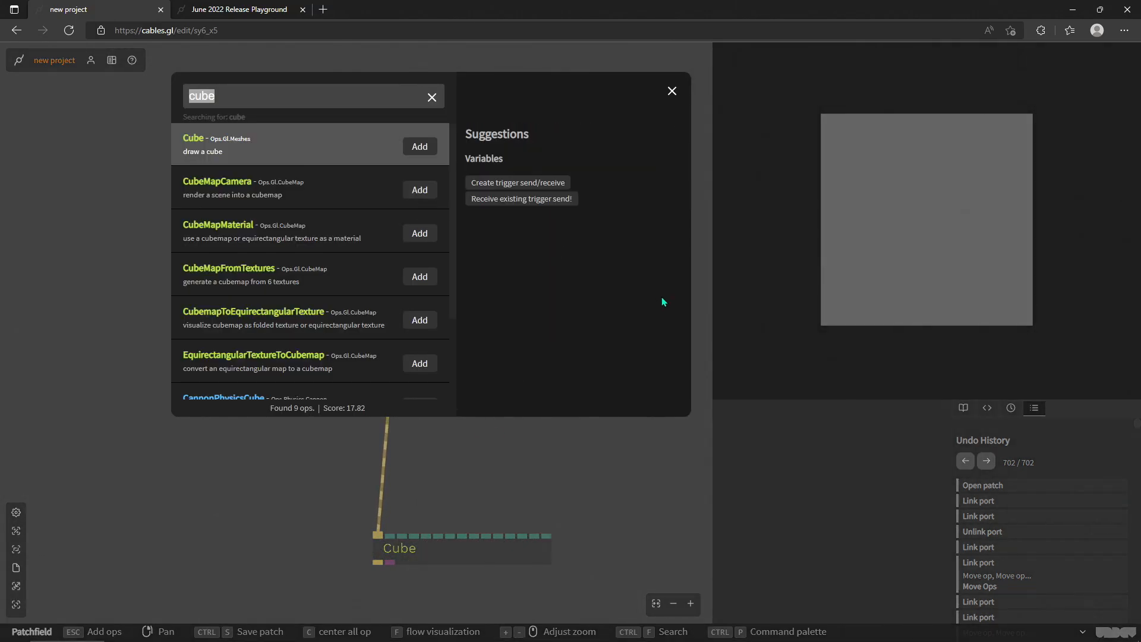
type("ammo wo")
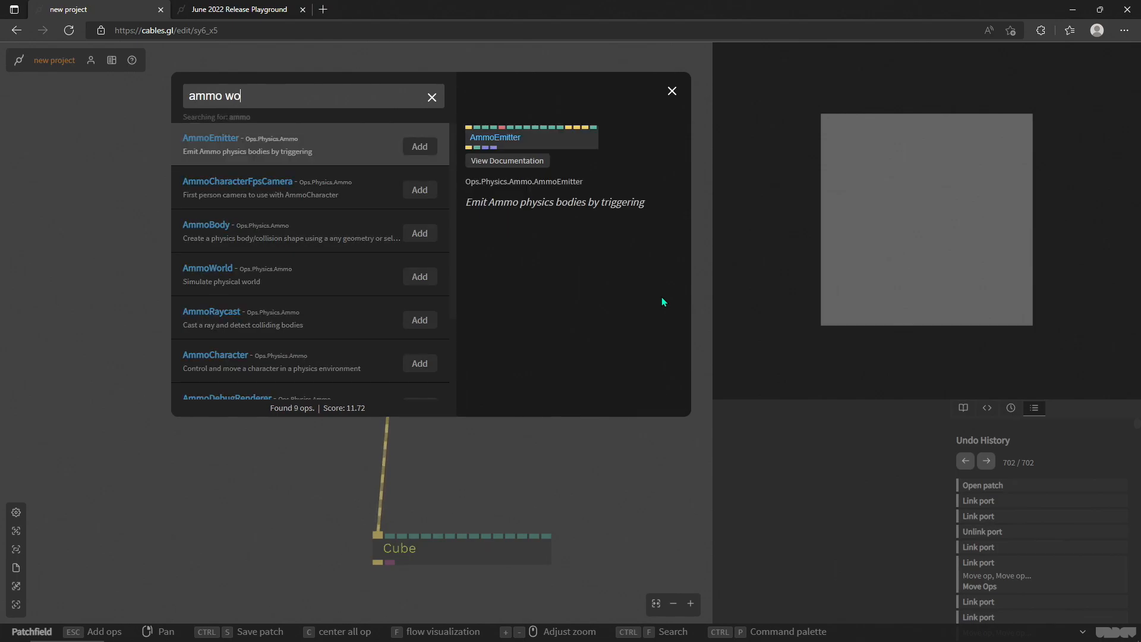
type("rl")
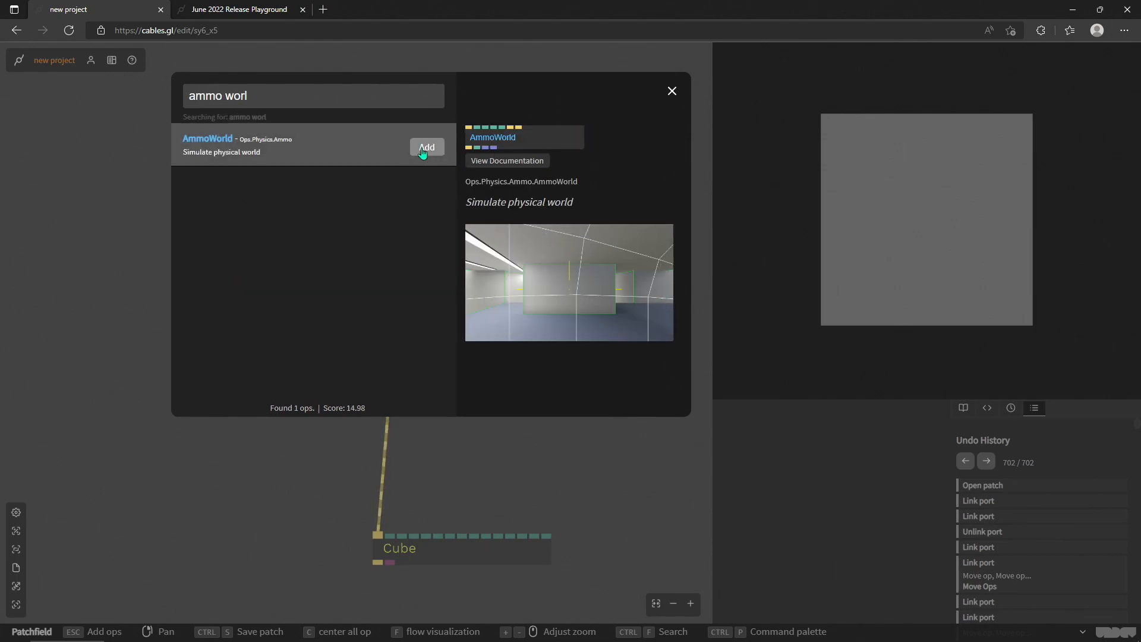
left_click(426, 147)
mouse_move(448, 216)
left_mouse_down()
mouse_move(427, 209)
mouse_move(449, 210)
left_mouse_up()
left_click_drag(448, 272, 394, 273)
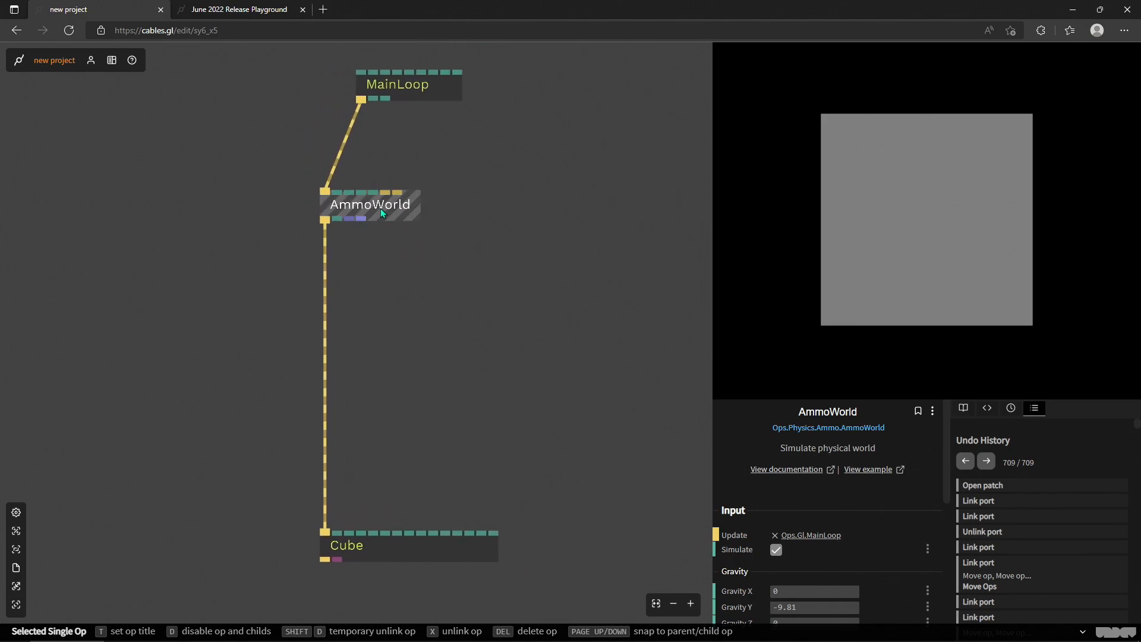
- Review the simulation, gravity, reset and output parameters of the AmmoWorld op
scroll(838, 487, "down", 3)
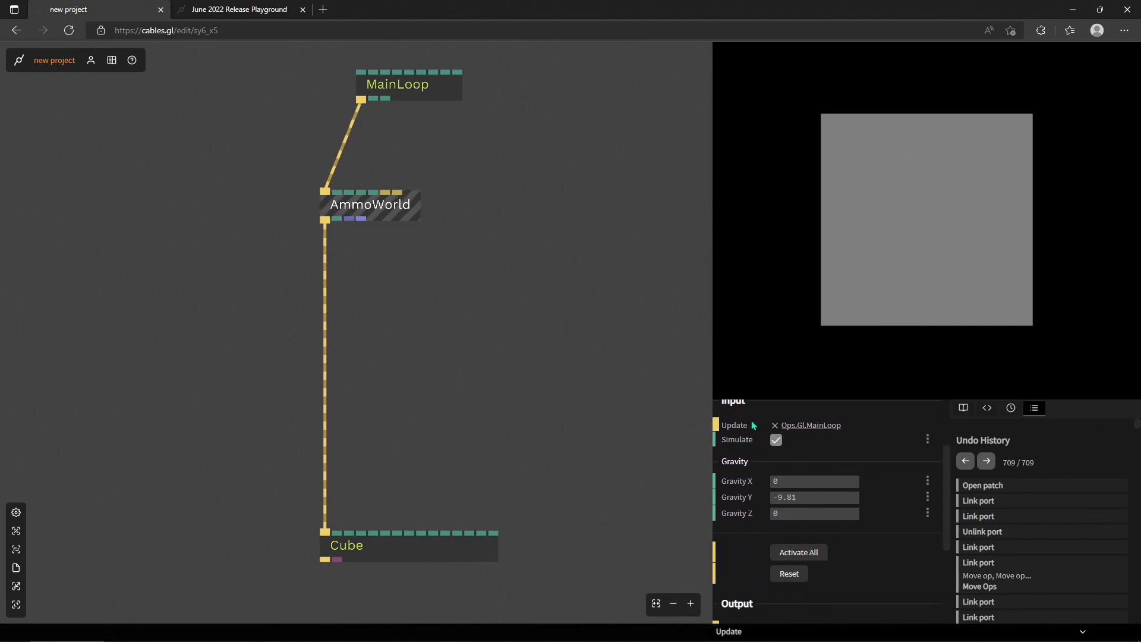
scroll(744, 445, "up", 1)
scroll(781, 478, "down", 1)
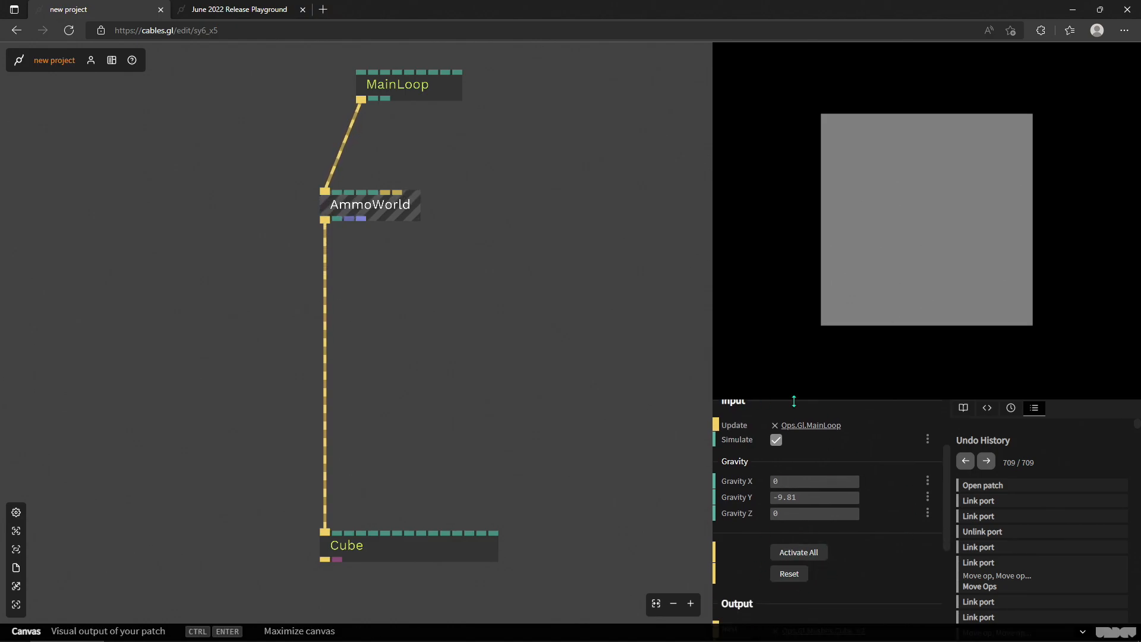
scroll(771, 550, "down", 1)
scroll(739, 477, "up", 2)
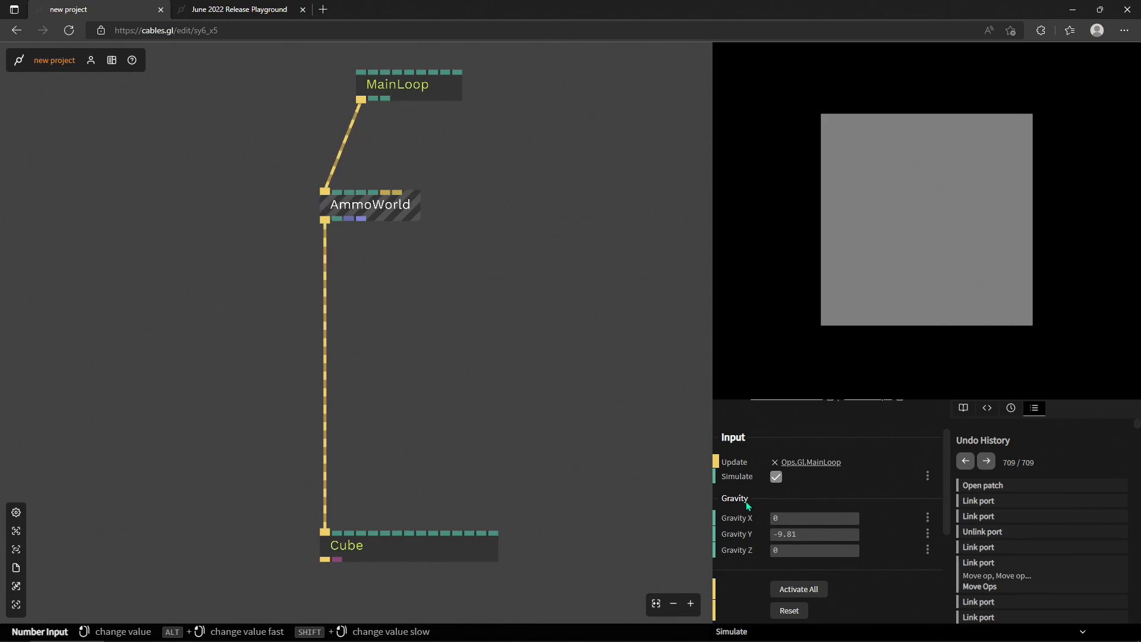
scroll(757, 516, "down", 2)
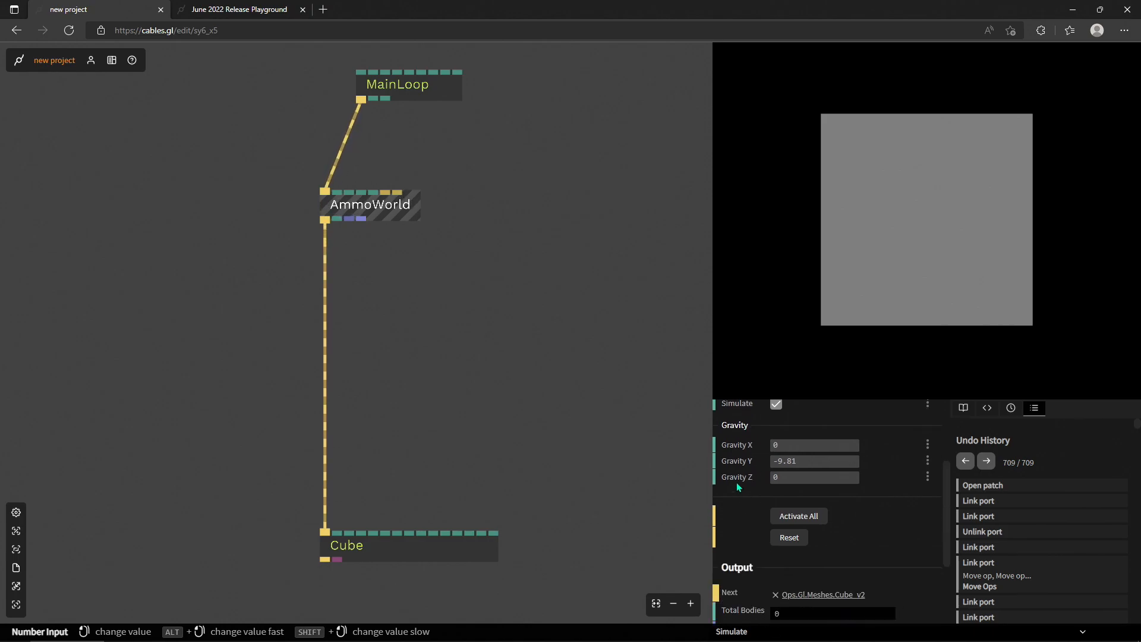
- Insert an AmmoRaycast op into the cable between AmmoWorld and Cube and line it up below AmmoWorld
scroll(760, 456, "up", 1)
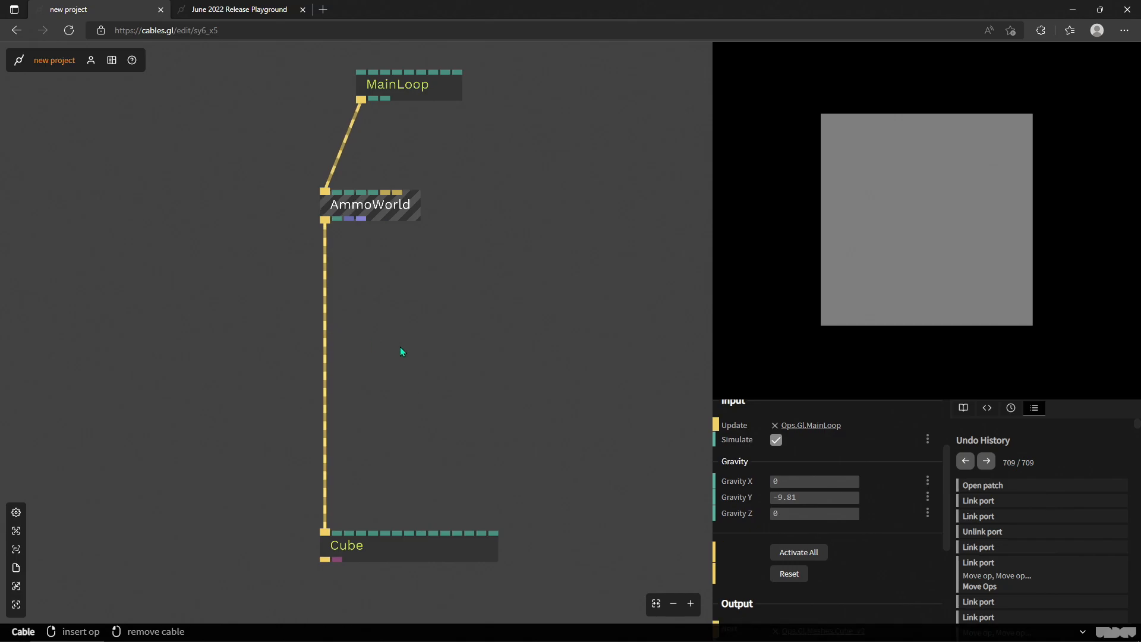
left_click(325, 357)
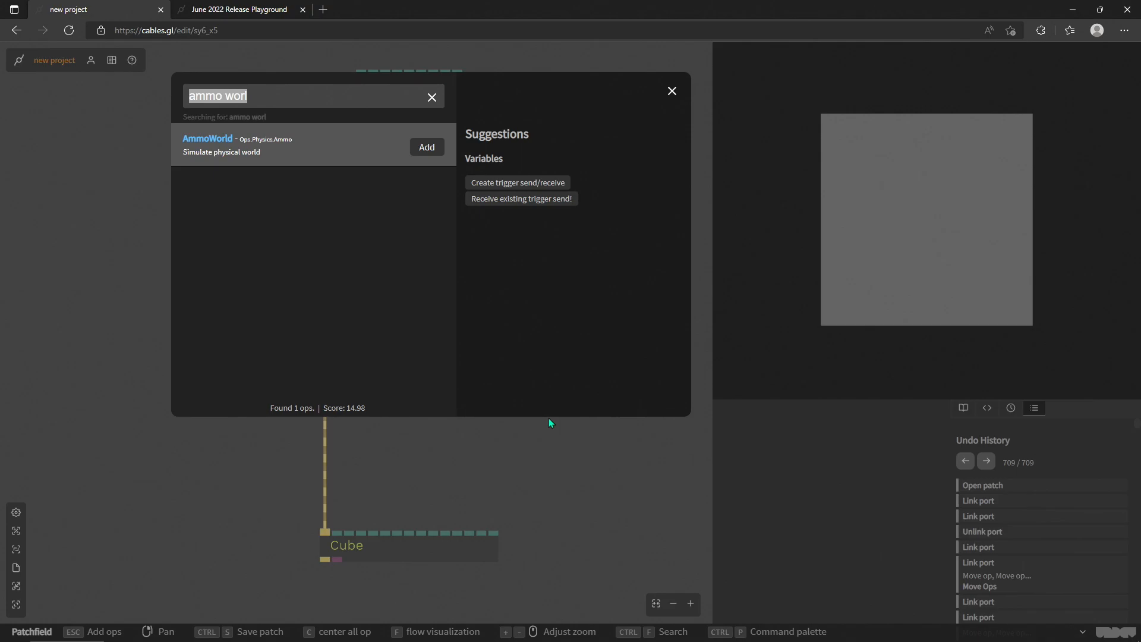
type("ammo ray")
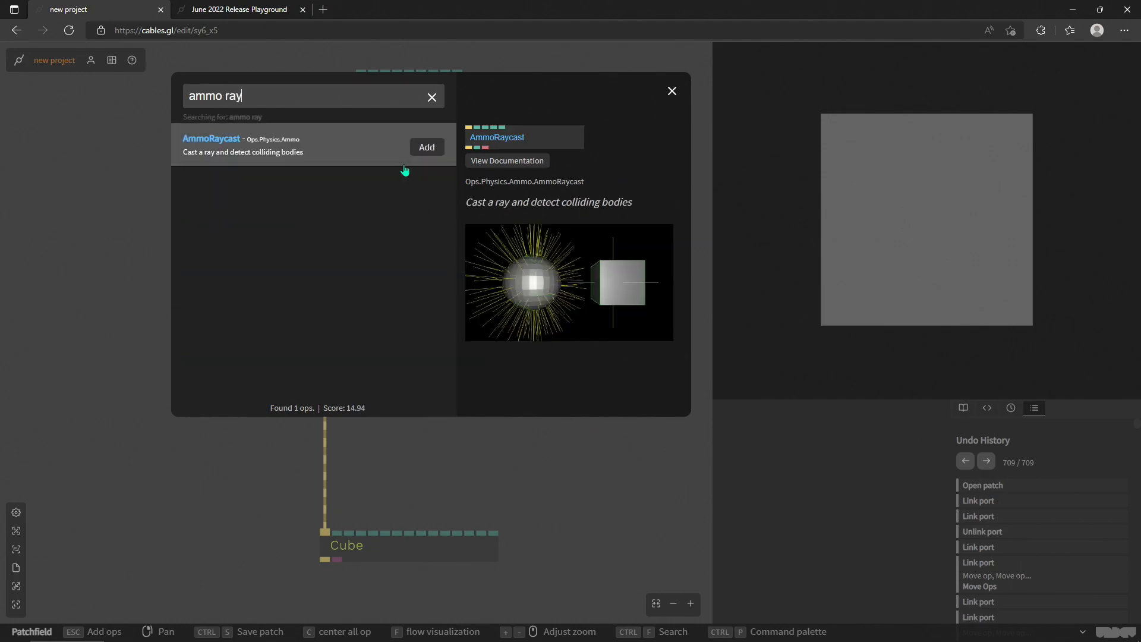
left_click(426, 148)
left_click_drag(373, 366, 372, 300)
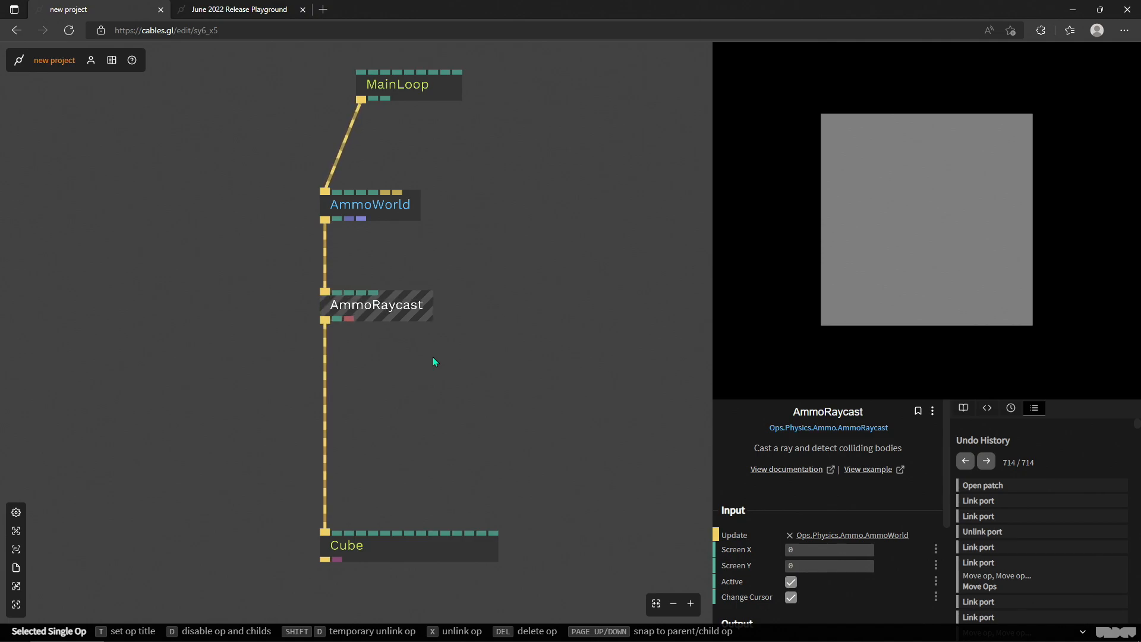
left_click_drag(370, 305, 345, 309)
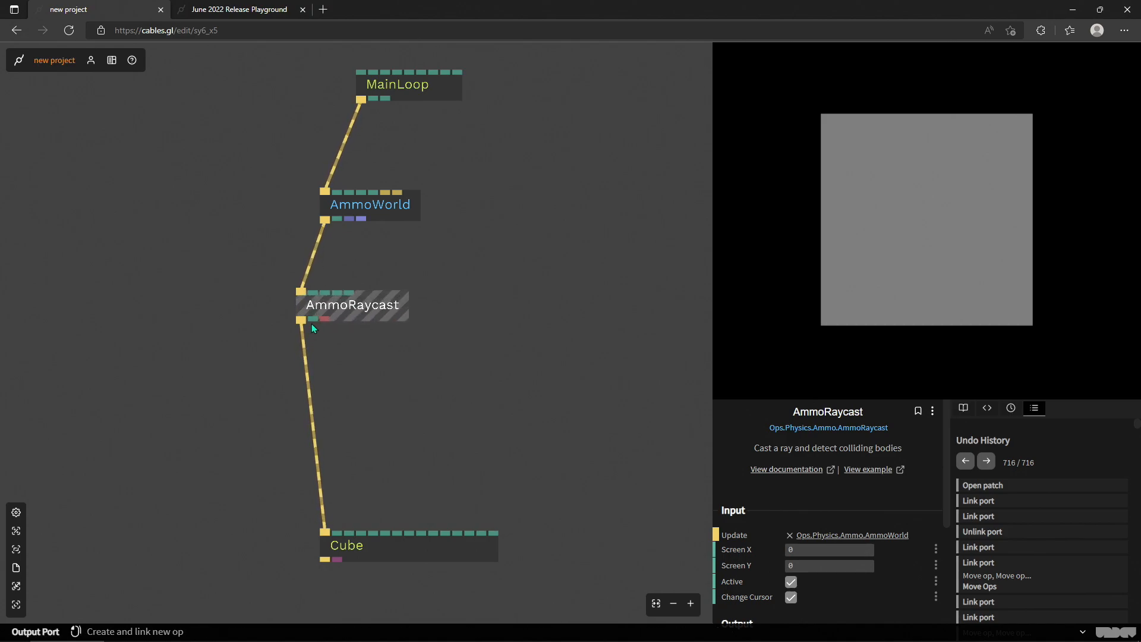
left_click_drag(359, 312, 388, 306)
- Move AmmoRaycast slightly further below AmmoWorld and review its screen position, active, cursor and hit parameters
scroll(350, 301, "up", 3)
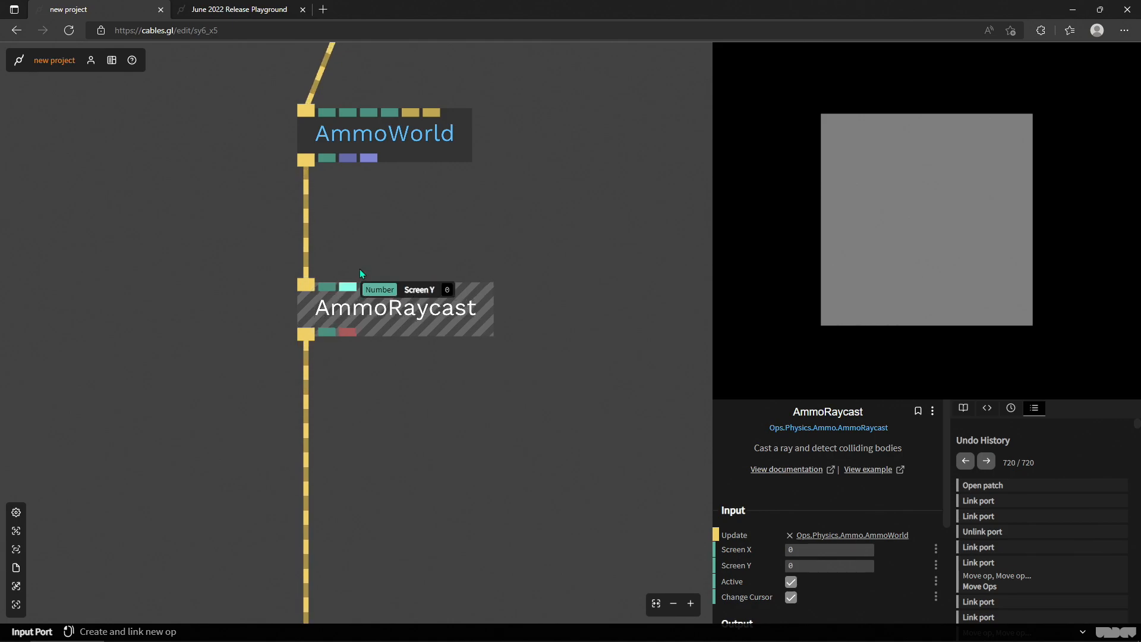
left_click_drag(433, 318, 433, 353)
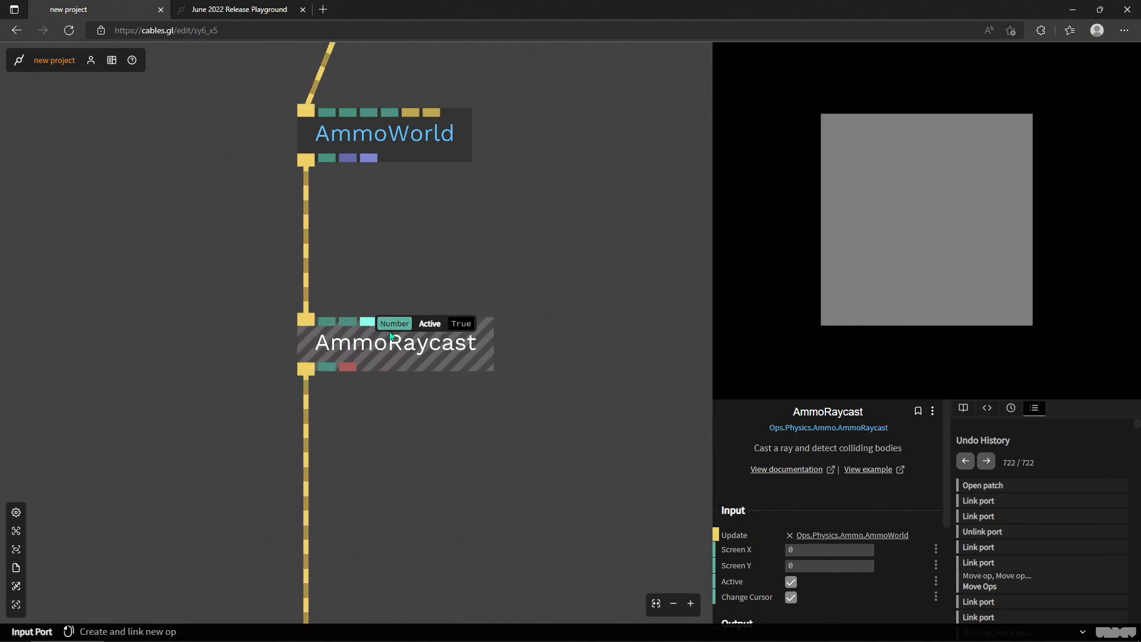
scroll(772, 505, "down", 1)
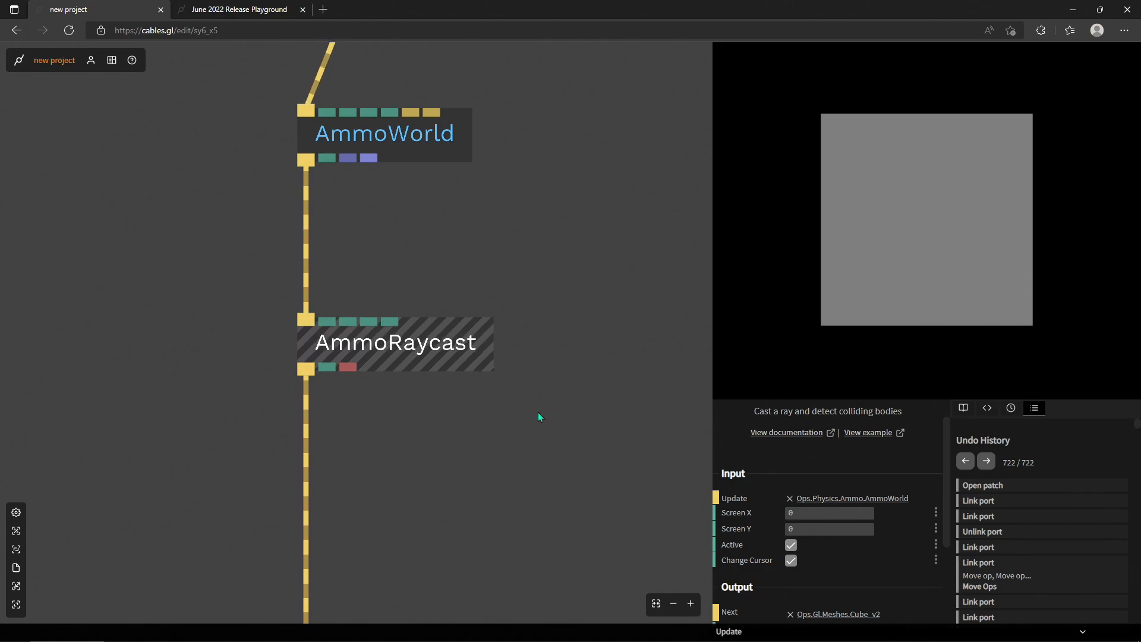
scroll(868, 573, "down", 2)
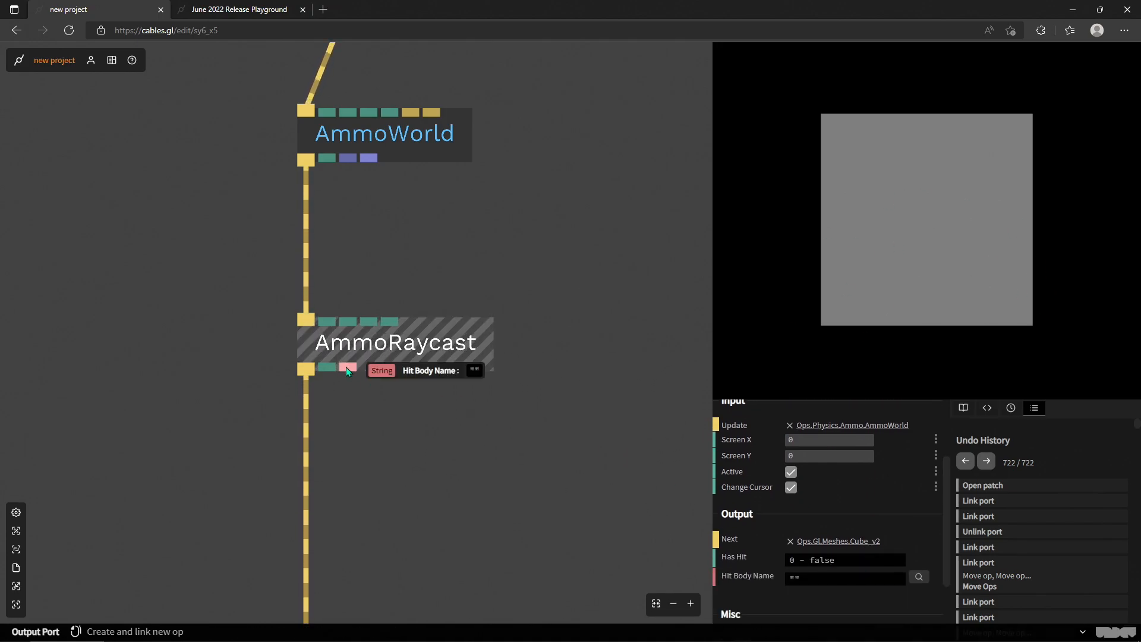
scroll(749, 493, "down", 2)
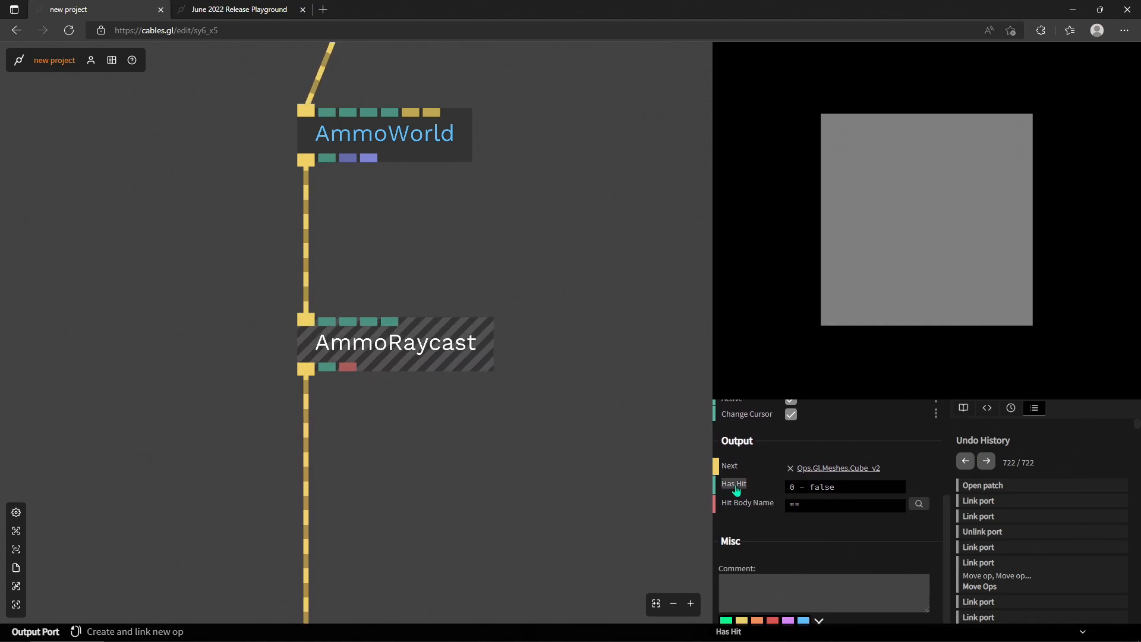
scroll(383, 416, "down", 2)
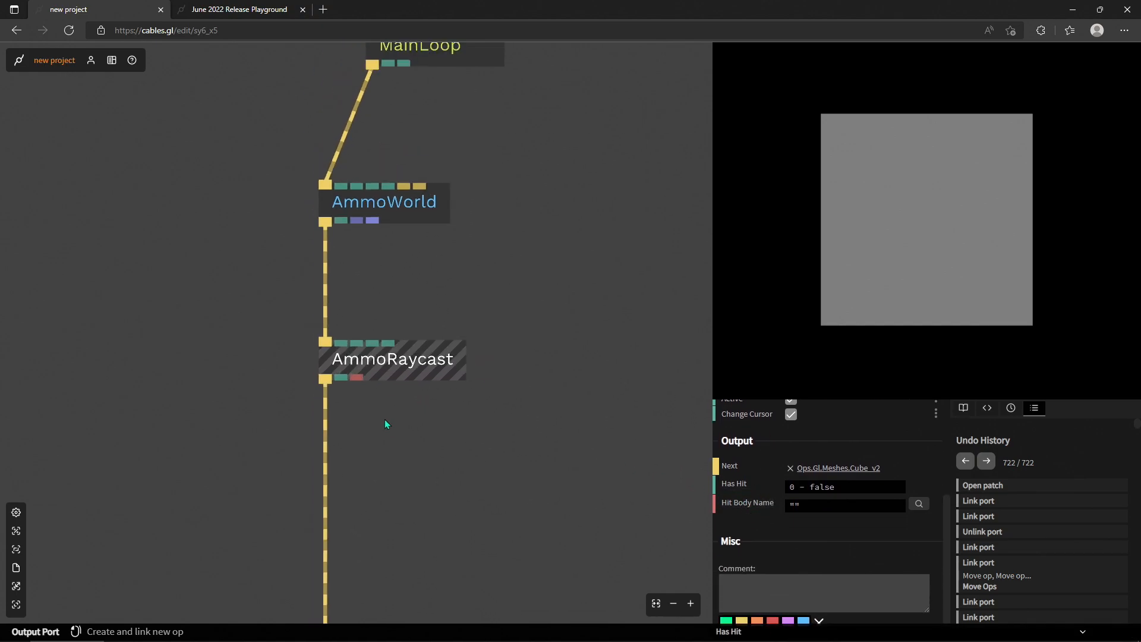
left_click_drag(409, 421, 414, 325)
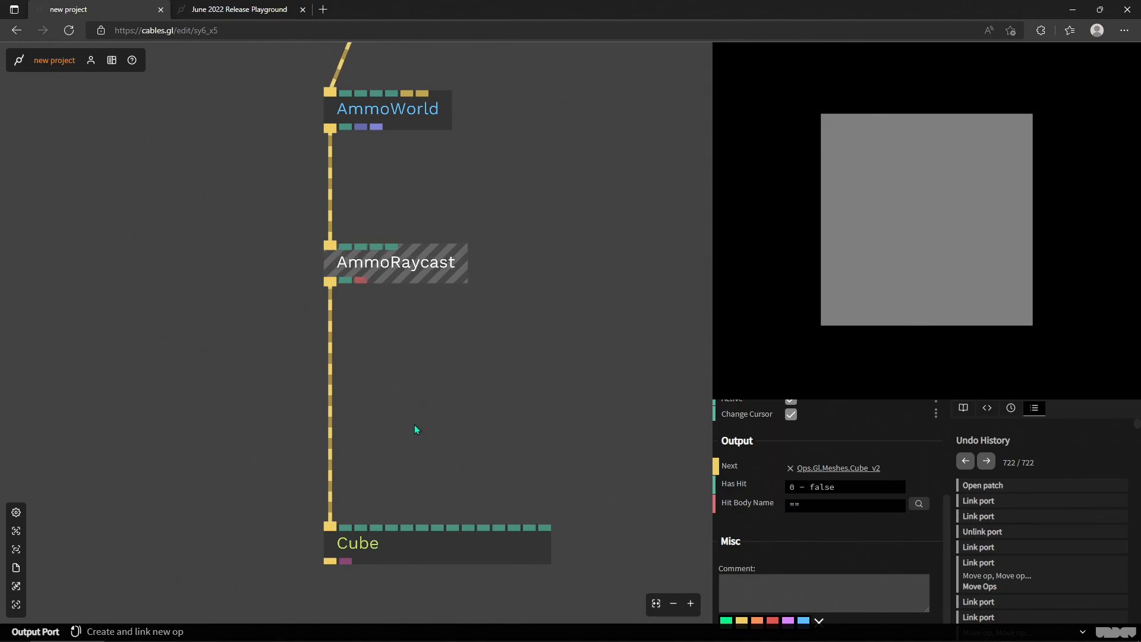
- Unlink Cube from AmmoRaycast and add an AmmoBody op linked to AmmoRaycast's trigger output, placed above Cube
mouse_move(438, 550)
left_mouse_down()
mouse_move(347, 551)
mouse_move(465, 560)
mouse_move(372, 545)
mouse_move(434, 548)
left_mouse_up()
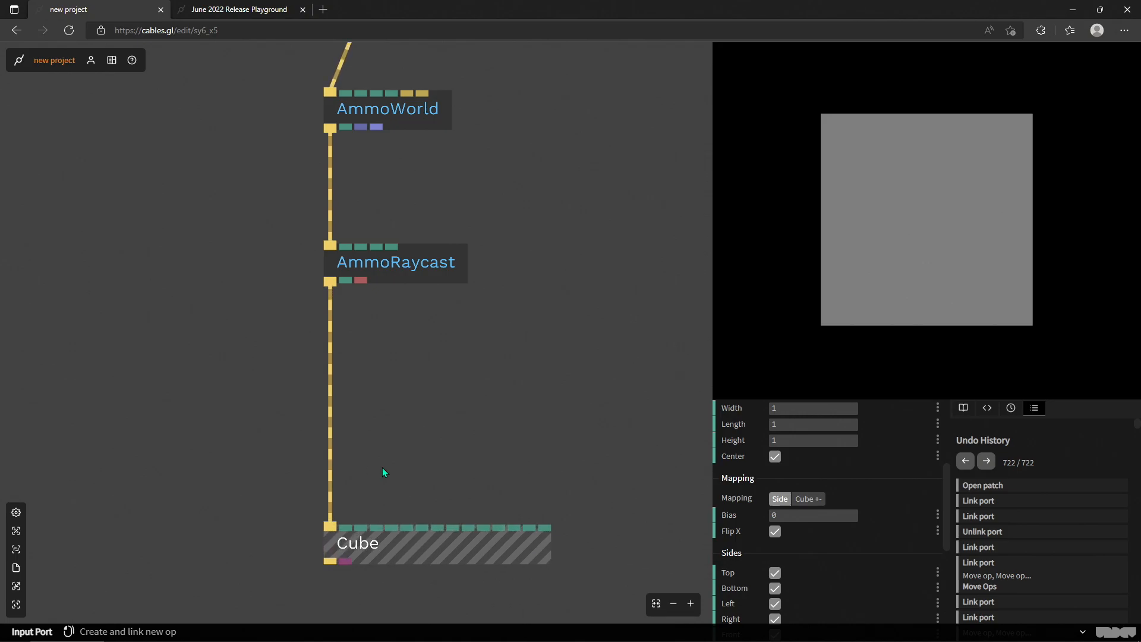
right_click(330, 398)
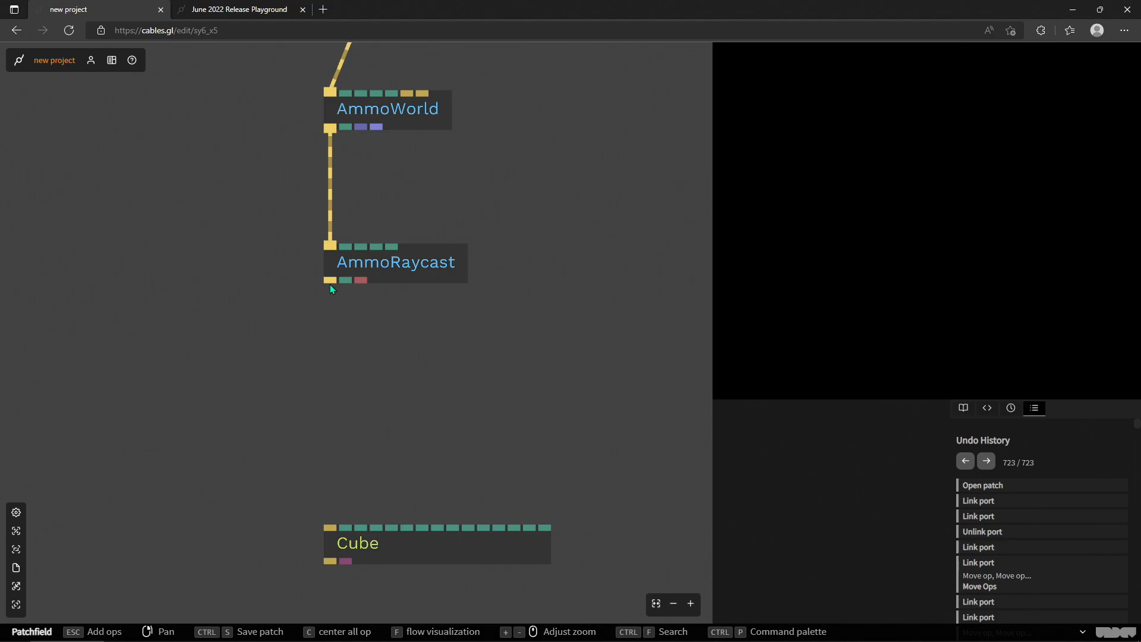
left_click_drag(330, 284, 350, 410)
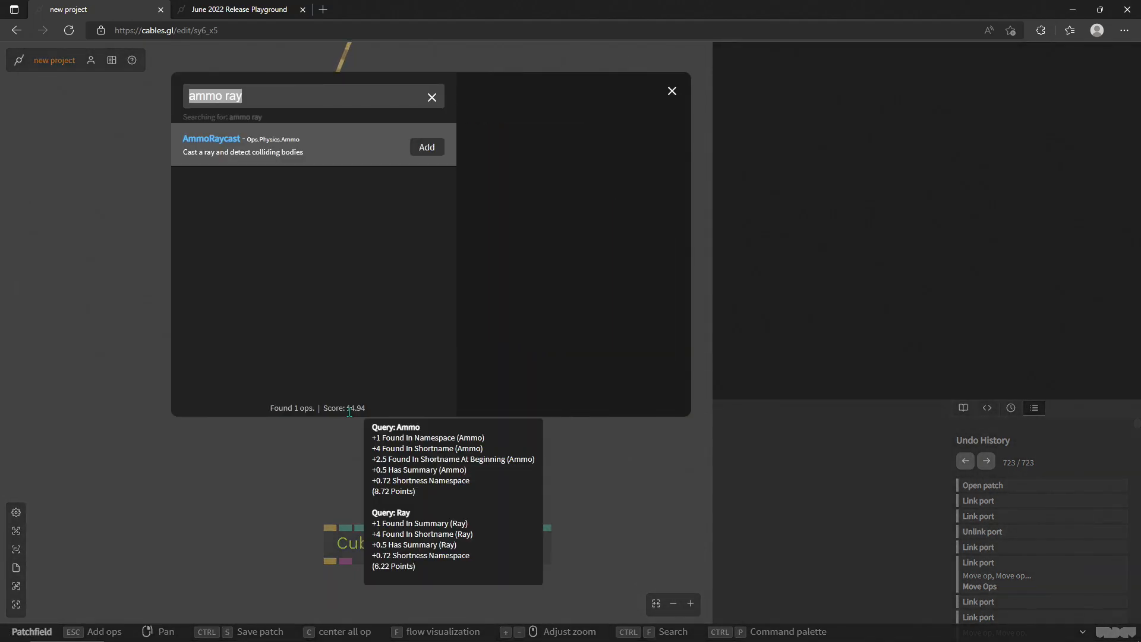
type("ammo b")
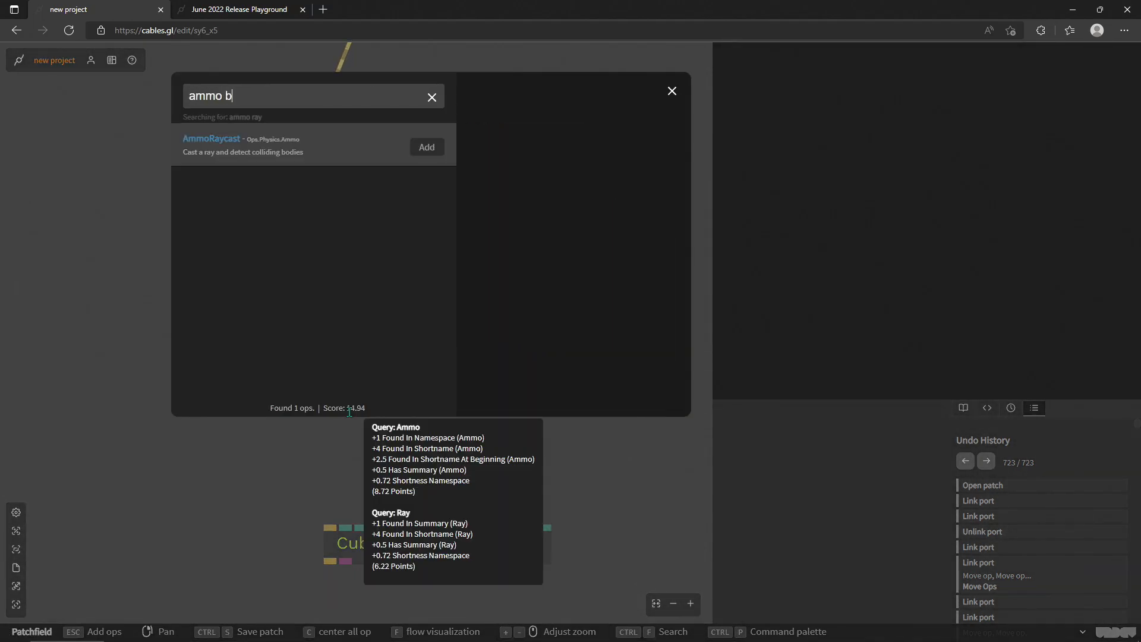
type("od")
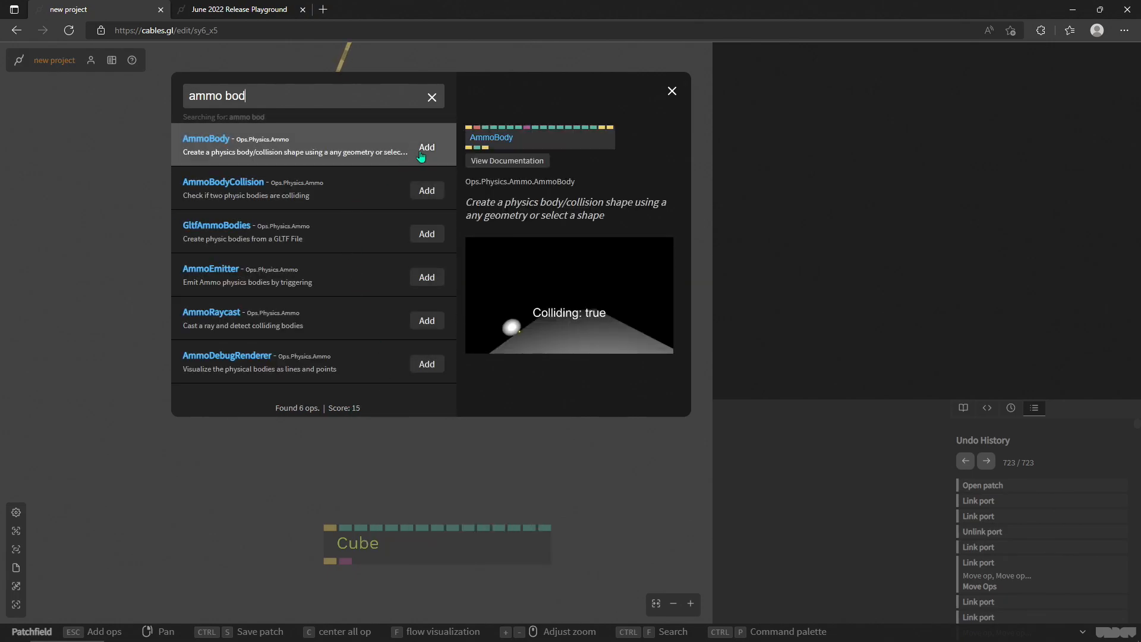
left_click(427, 147)
left_click_drag(452, 431, 428, 322)
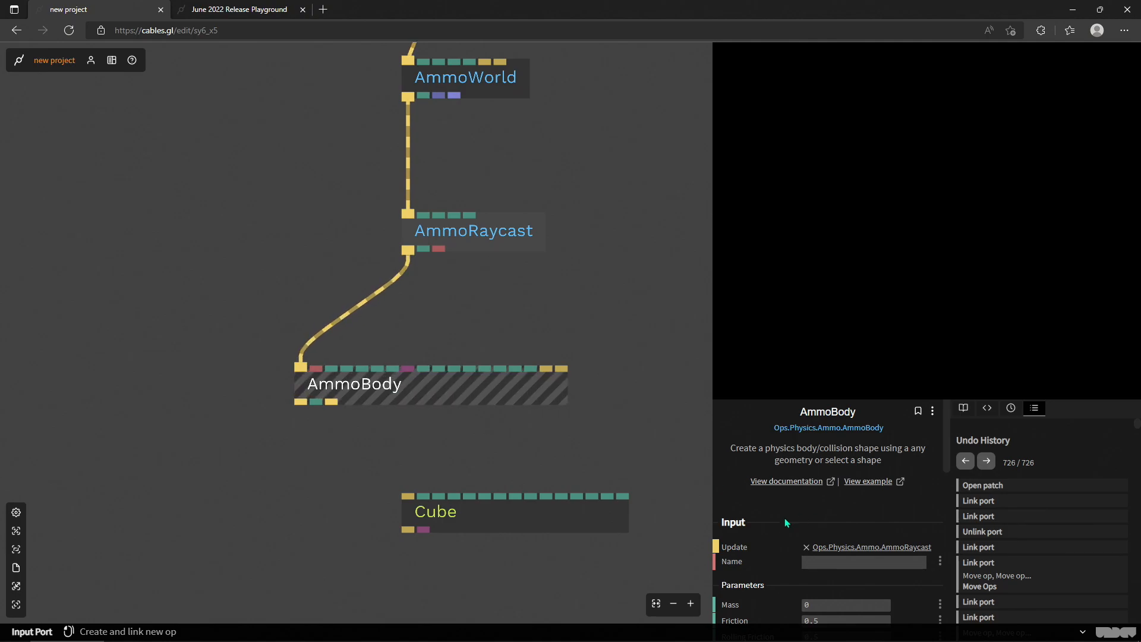
- Examine the AmmoBody op's name, mass, friction, shape, size and flag parameters
scroll(773, 528, "down", 2)
scroll(772, 526, "down", 4)
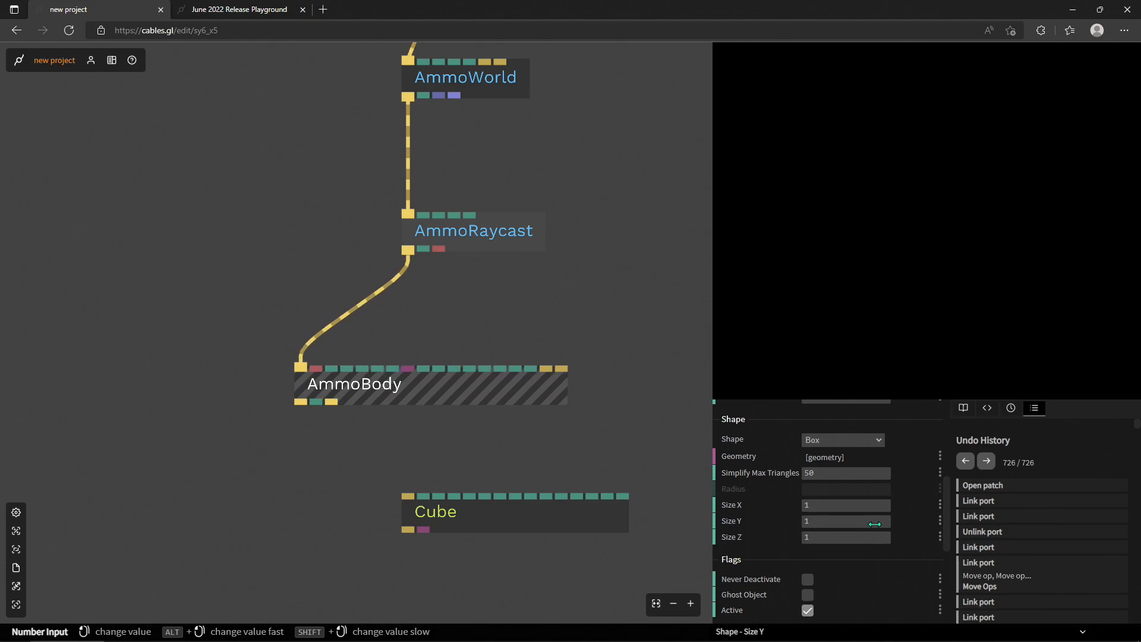
scroll(766, 509, "up", 1)
scroll(767, 509, "up", 1)
scroll(763, 470, "down", 4)
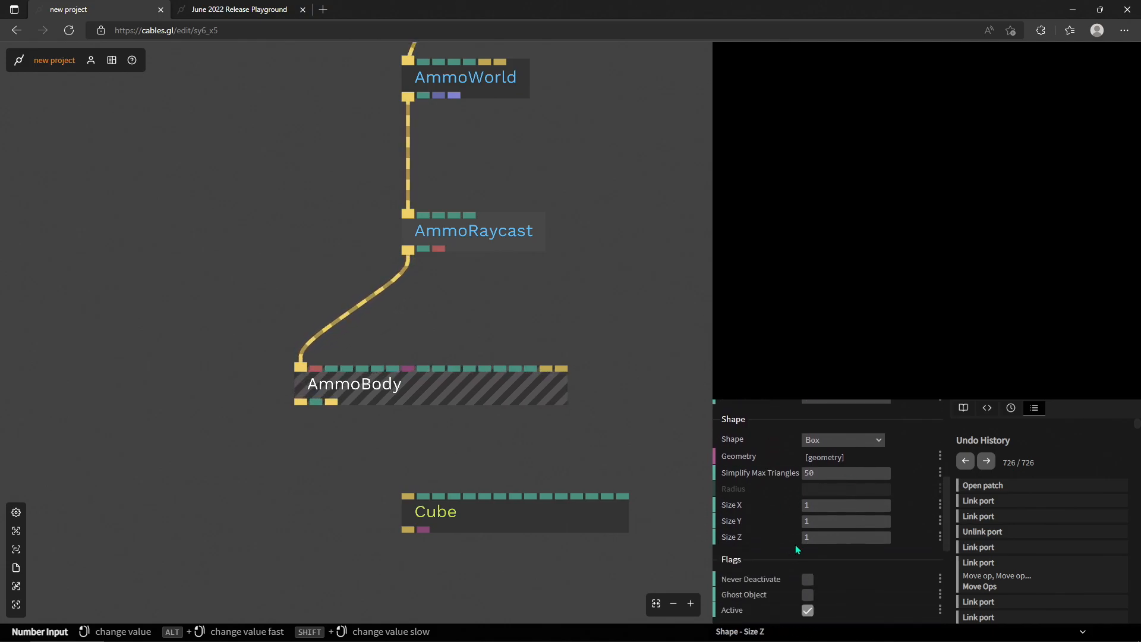
scroll(780, 505, "up", 3)
scroll(779, 497, "down", 1)
scroll(775, 458, "up", 2)
scroll(776, 463, "up", 3)
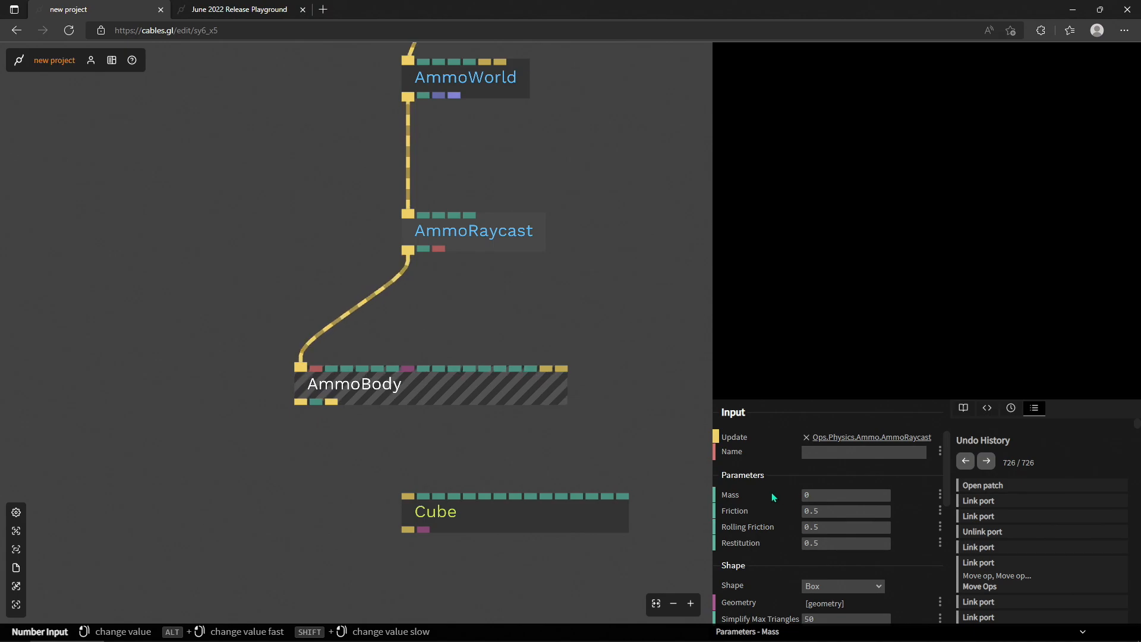
- Name the AmmoBody "Cube"
left_click(855, 452)
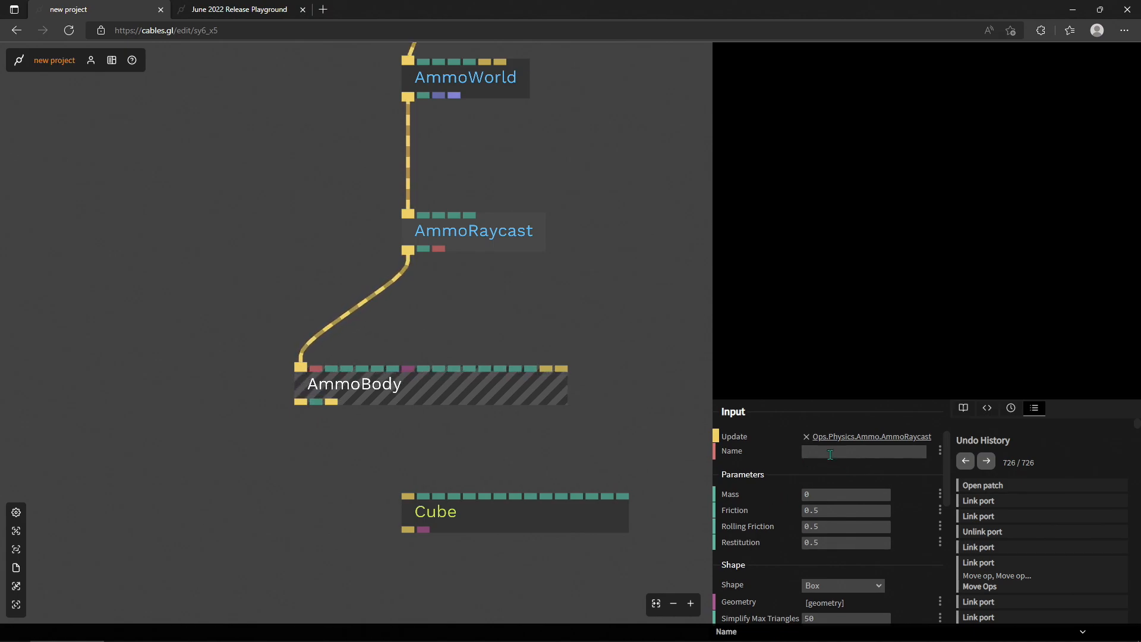
type("Cube")
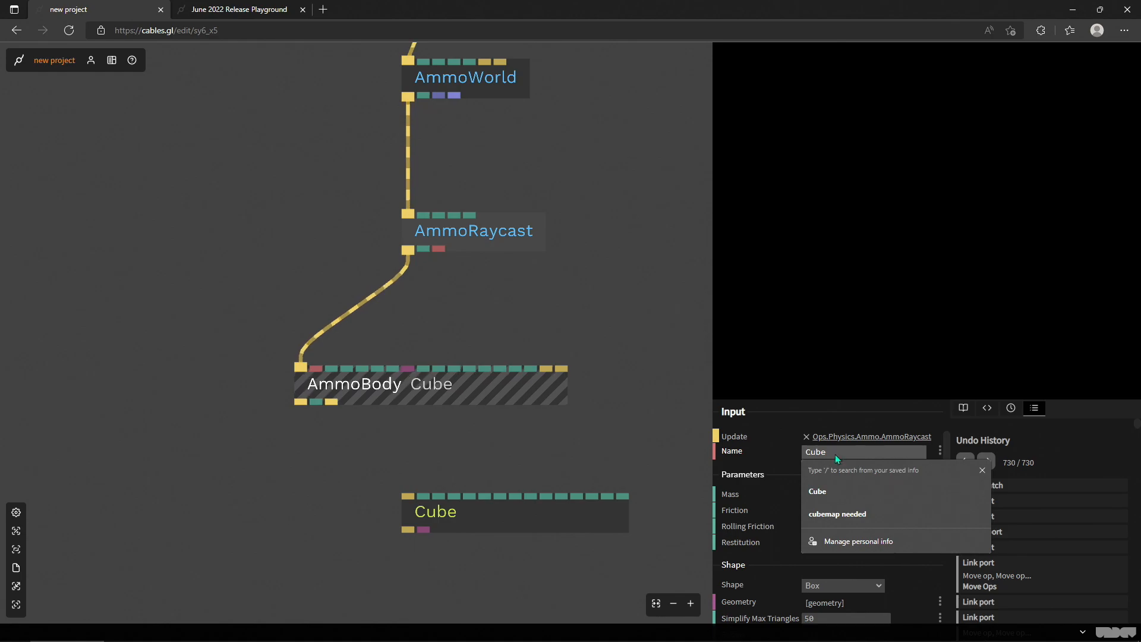
left_click(483, 384)
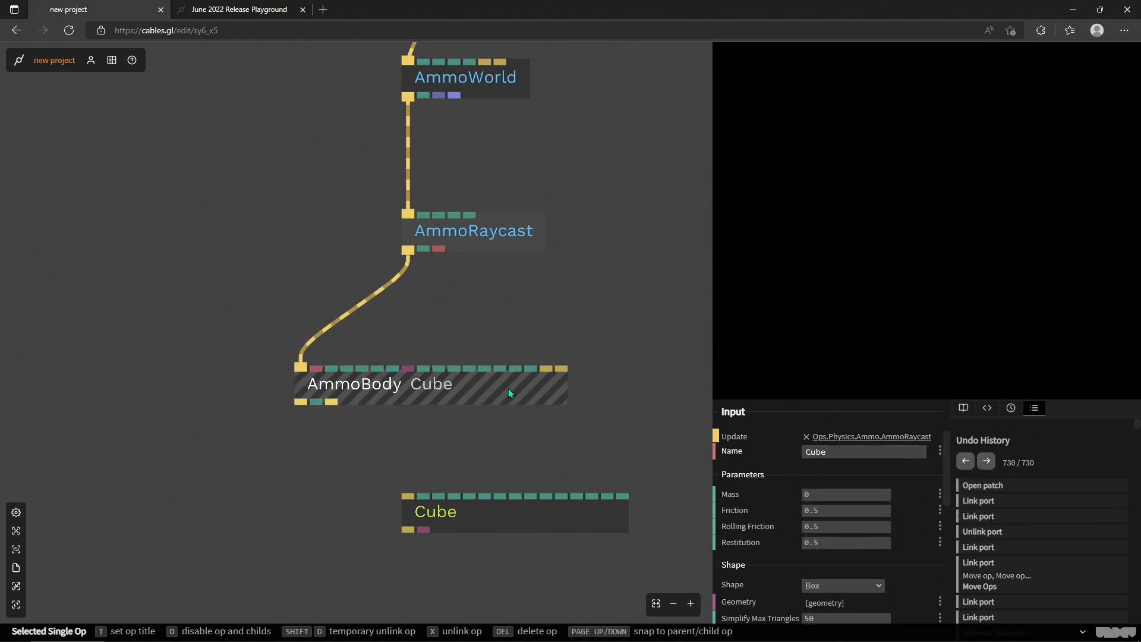
- Review the AmmoBody's mass, friction, rolling friction and restitution values and its shape settings
scroll(812, 474, "down", 1)
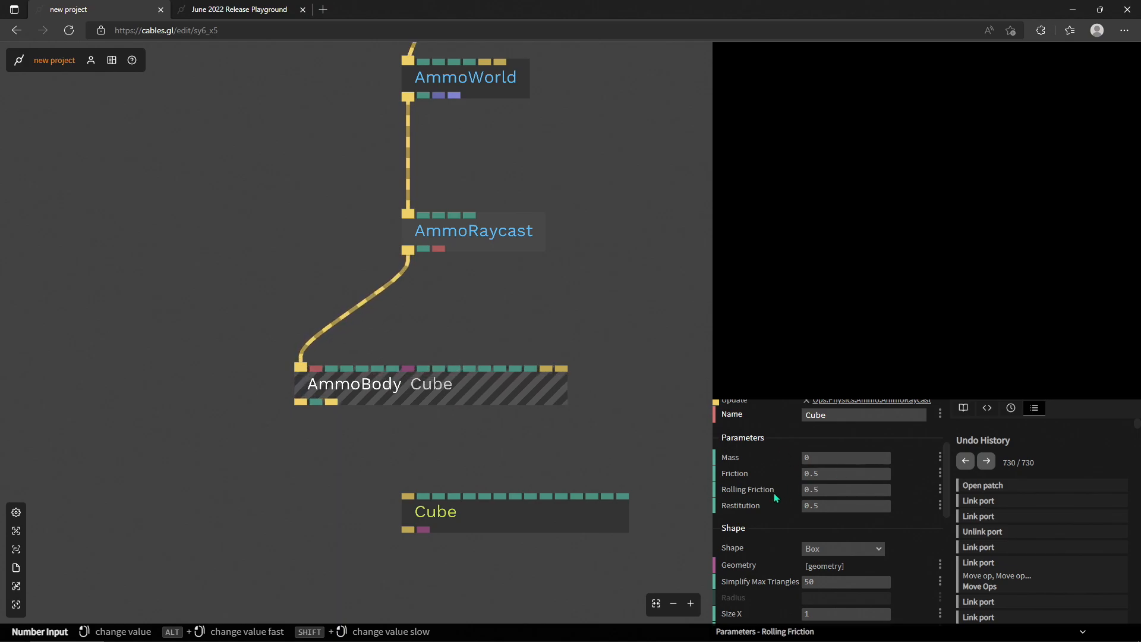
scroll(775, 497, "down", 1)
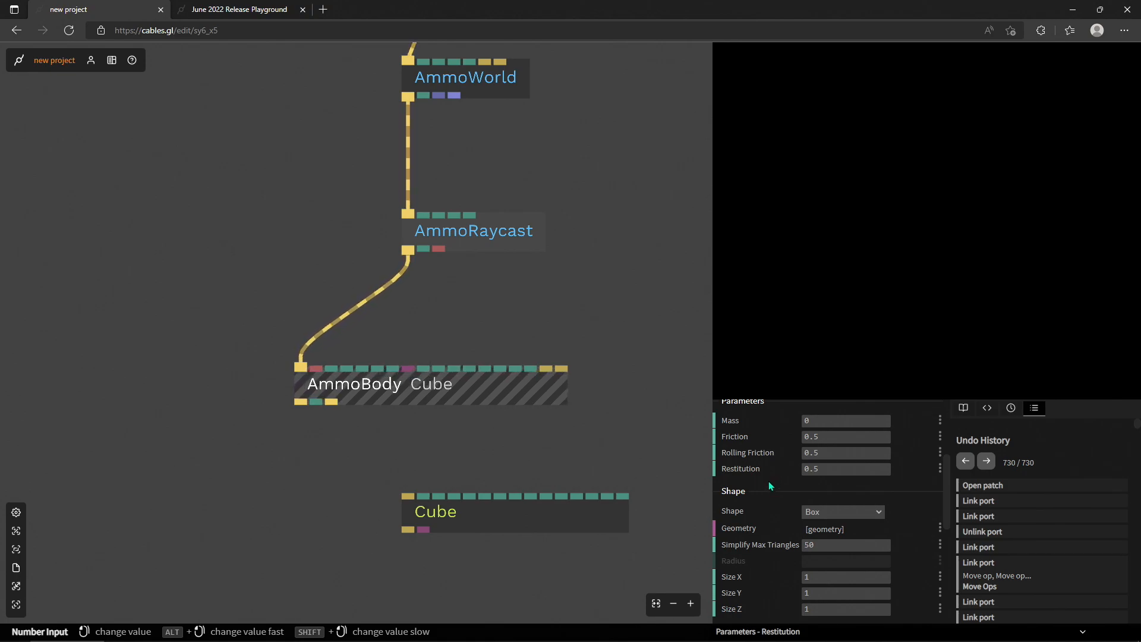
scroll(775, 479, "down", 2)
scroll(779, 479, "up", 2)
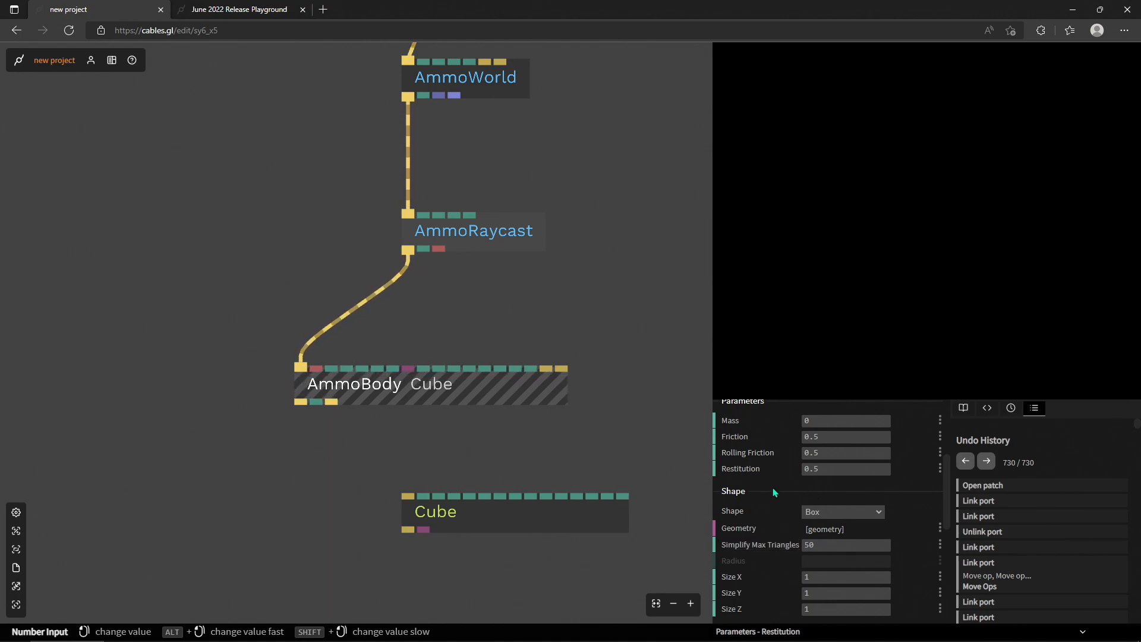
scroll(762, 474, "down", 1)
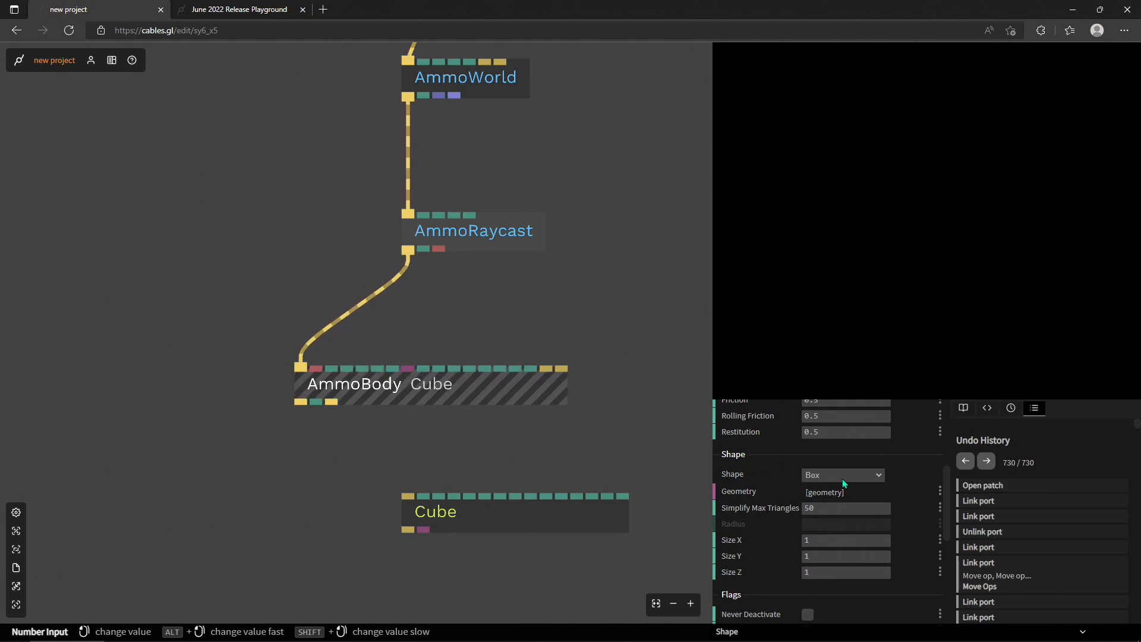
- Unlink AmmoDebugRenderer from the old patch and insert it into the cable between the new AmmoWorld and AmmoRaycast, evenly spaced
scroll(575, 356, "down", 6)
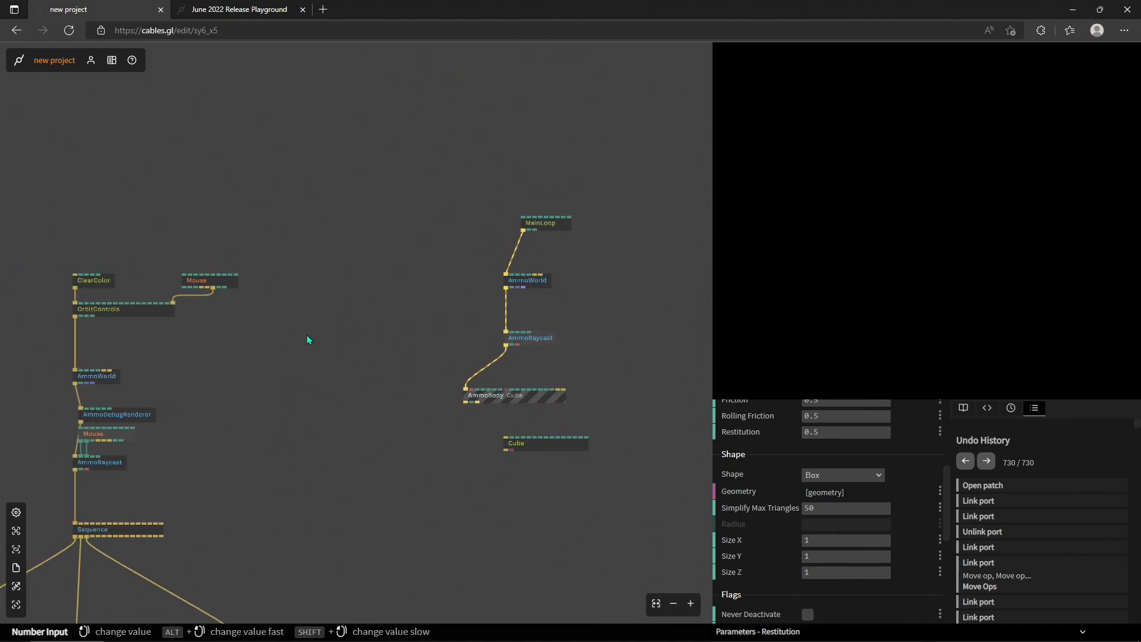
scroll(363, 392, "up", 5)
scroll(178, 377, "down", 3)
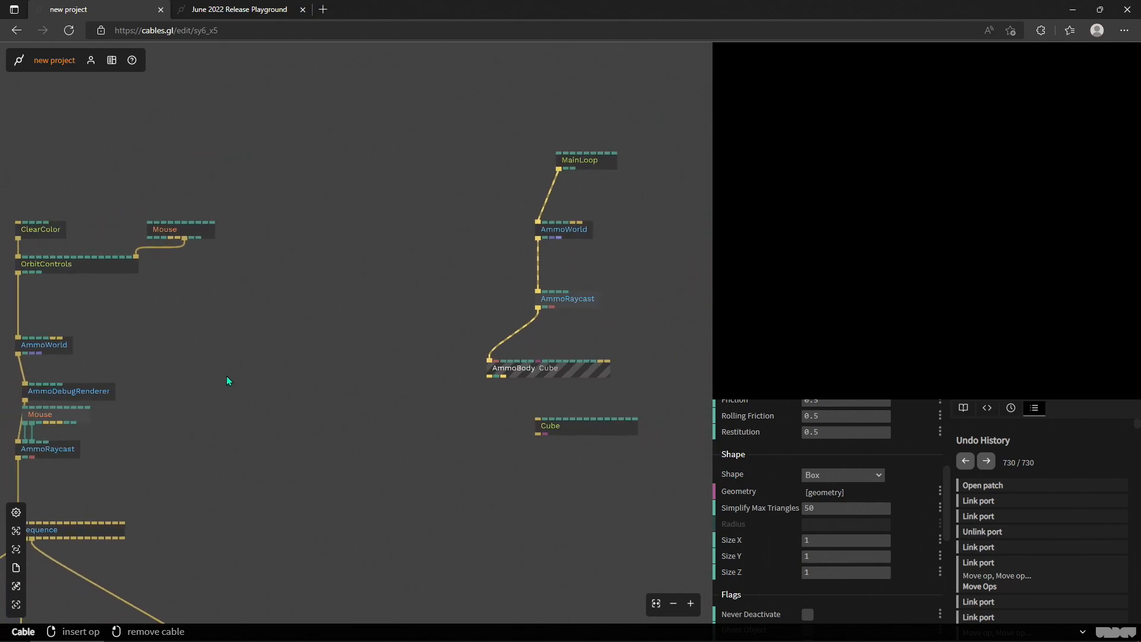
left_click(102, 391)
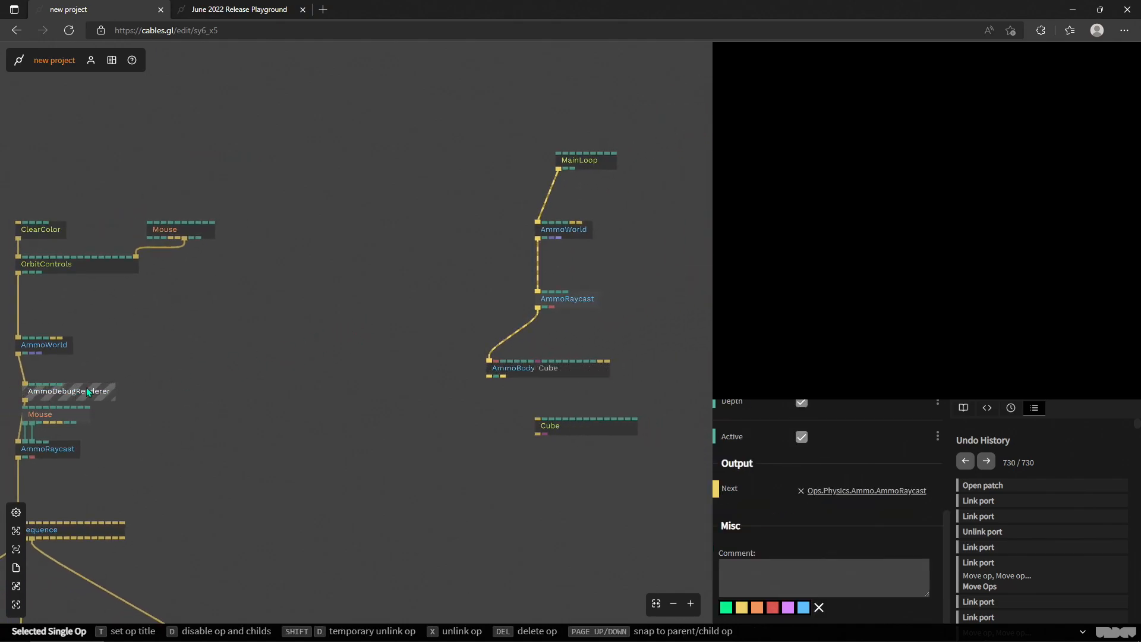
key("x")
scroll(172, 379, "down", 1)
left_click_drag(85, 390, 520, 301)
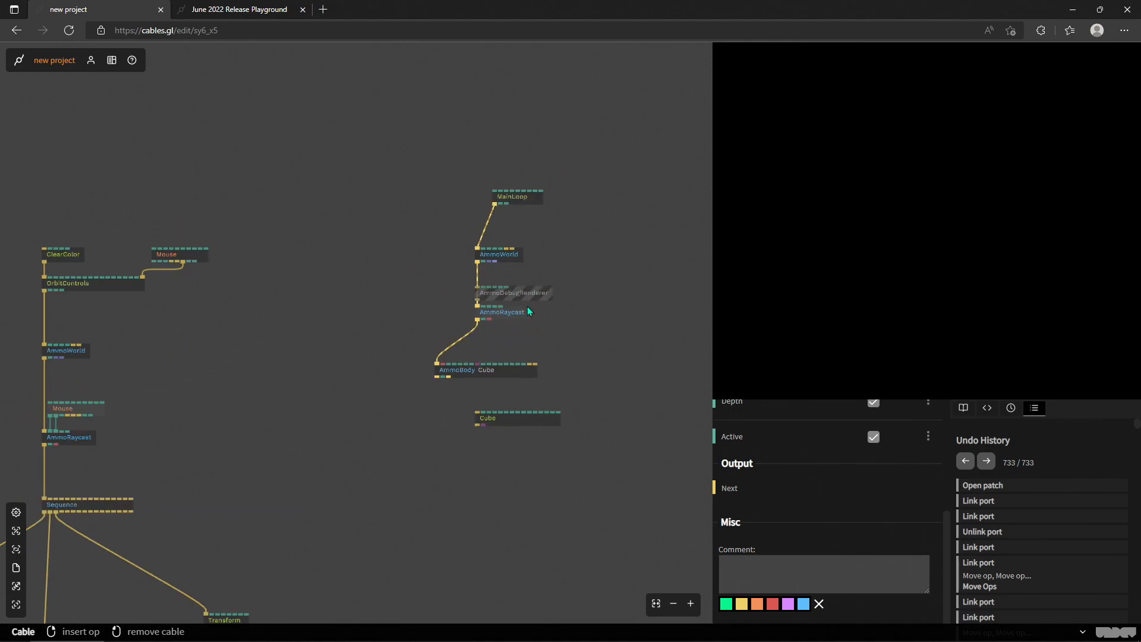
scroll(493, 284, "up", 4)
mouse_move(423, 276)
left_mouse_down()
mouse_move(494, 280)
mouse_move(423, 269)
left_mouse_up()
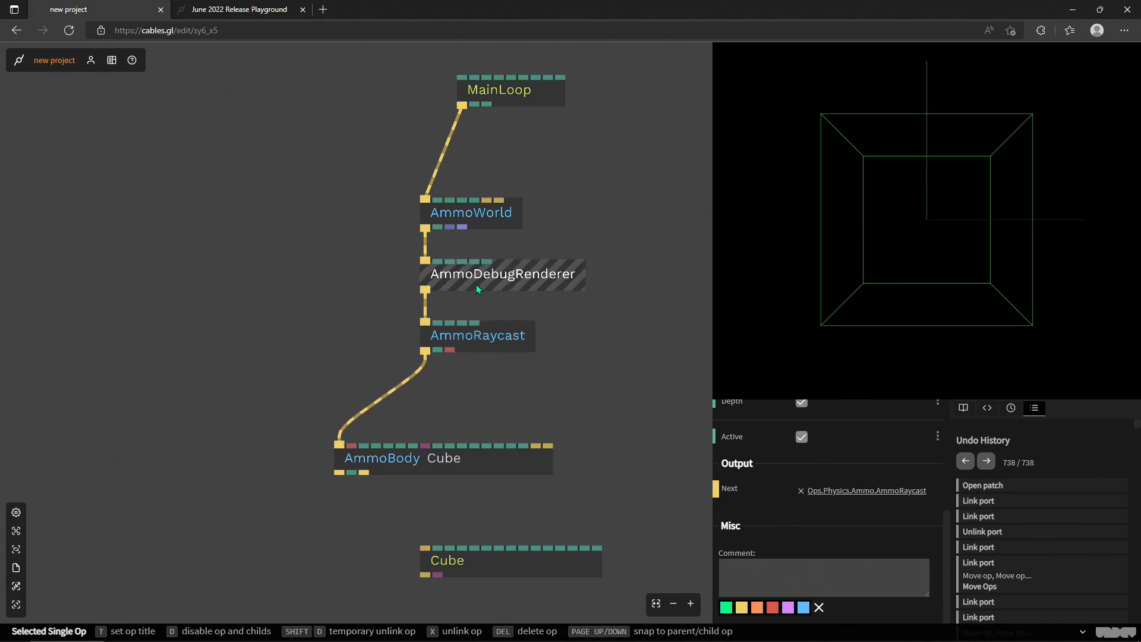
- Change the collision shape of the AmmoBody to Sphere
left_click(487, 470)
left_click(865, 475)
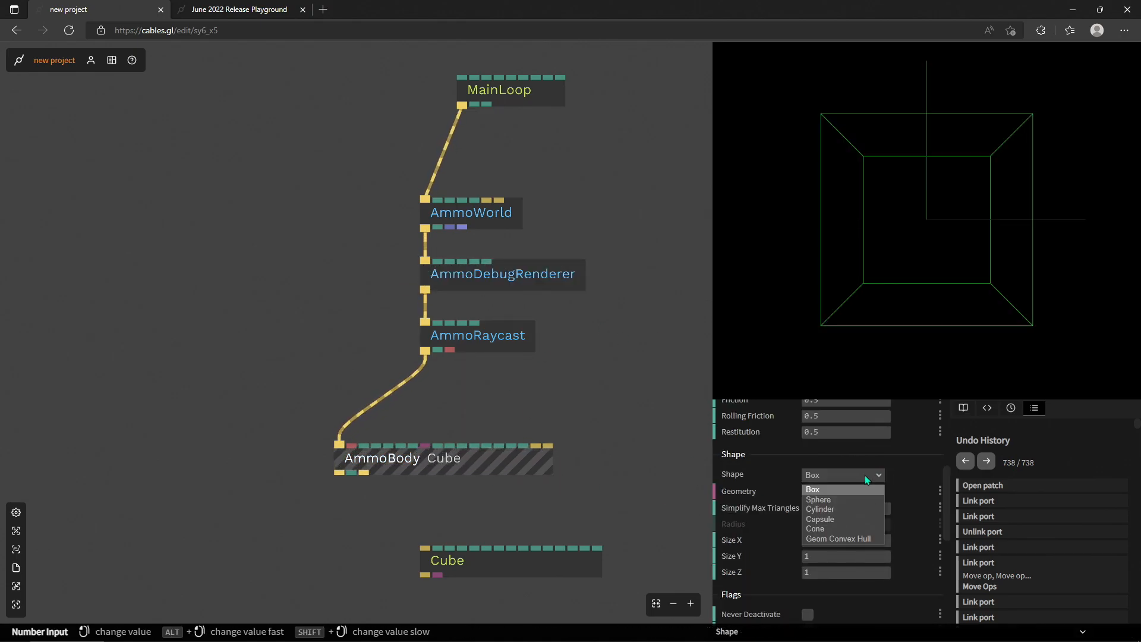
left_click(850, 502)
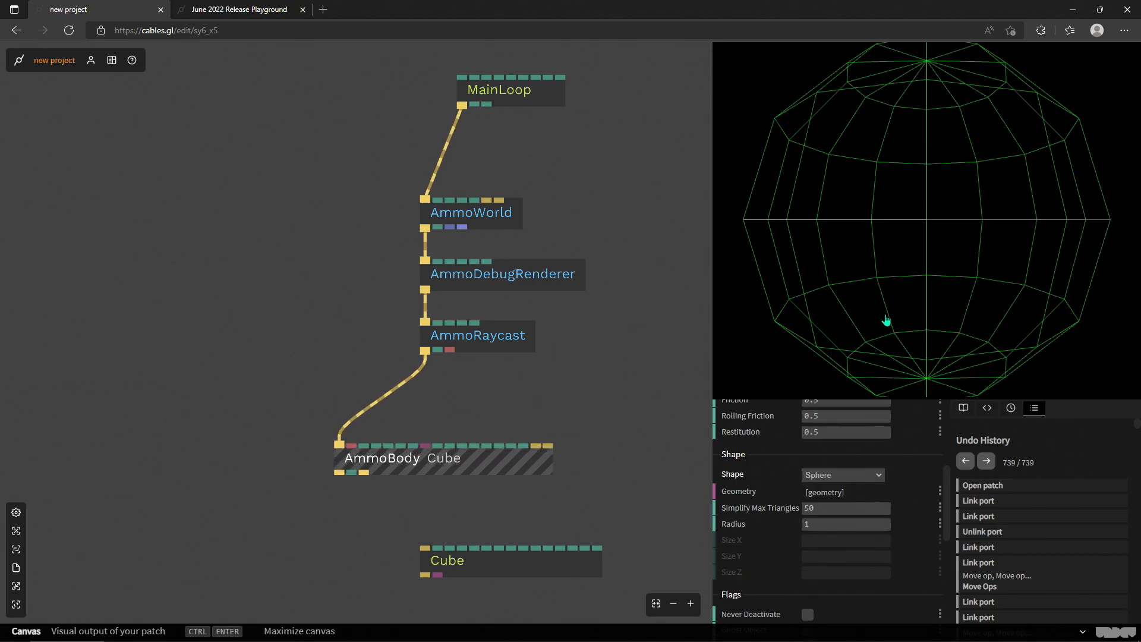
- Insert an OrbitControls op between MainLoop and AmmoWorld and rotate the rendered view
left_click(444, 152)
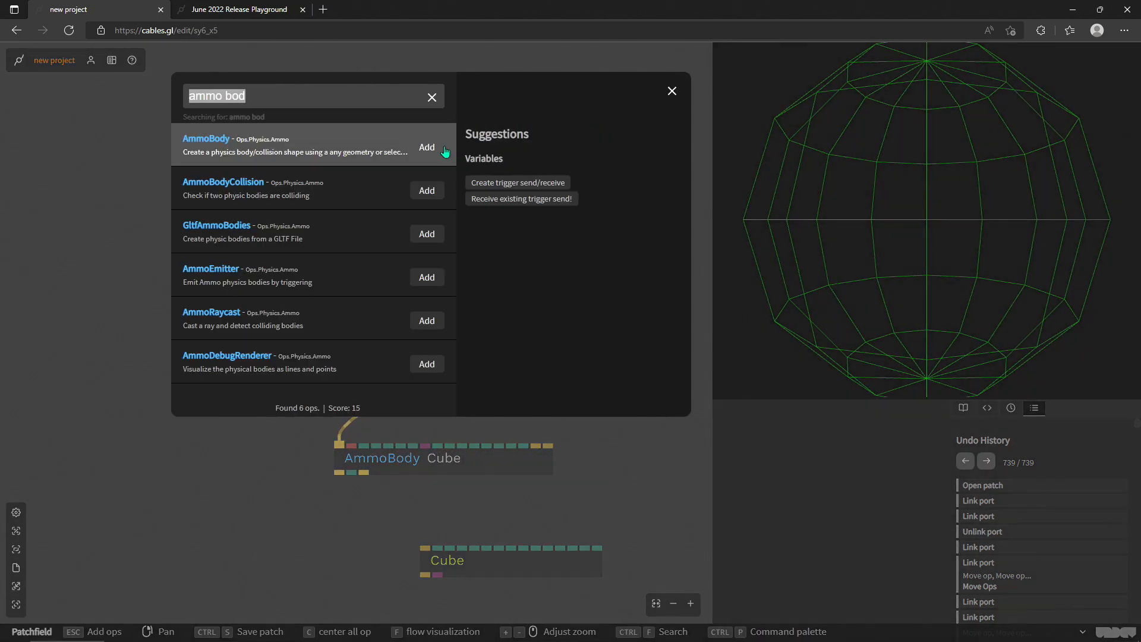
type("orbit")
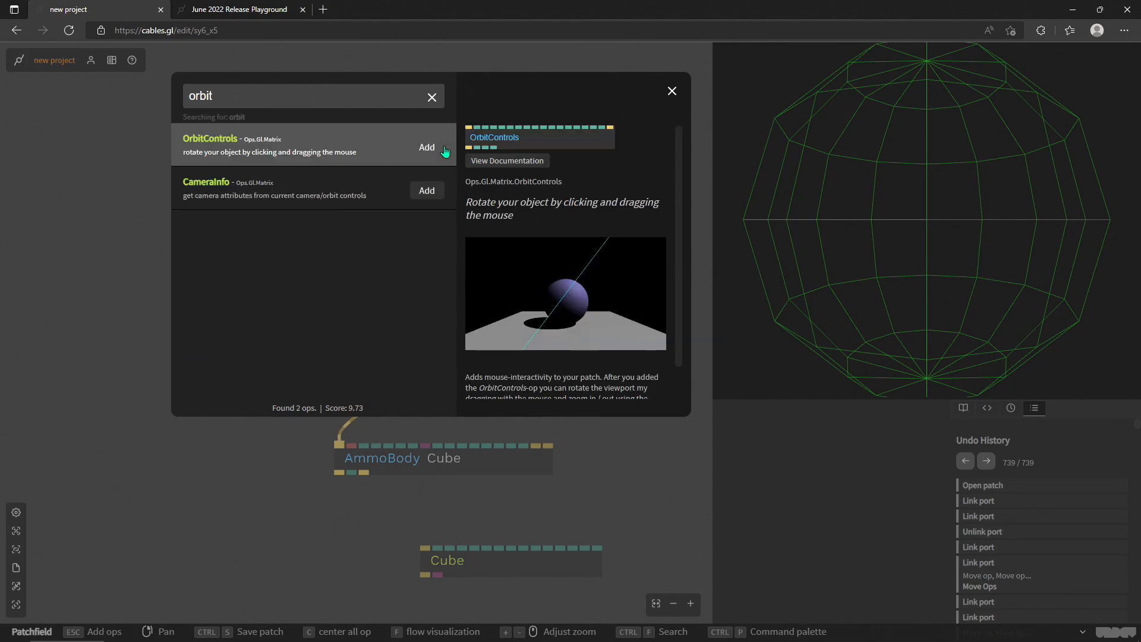
left_click(444, 149)
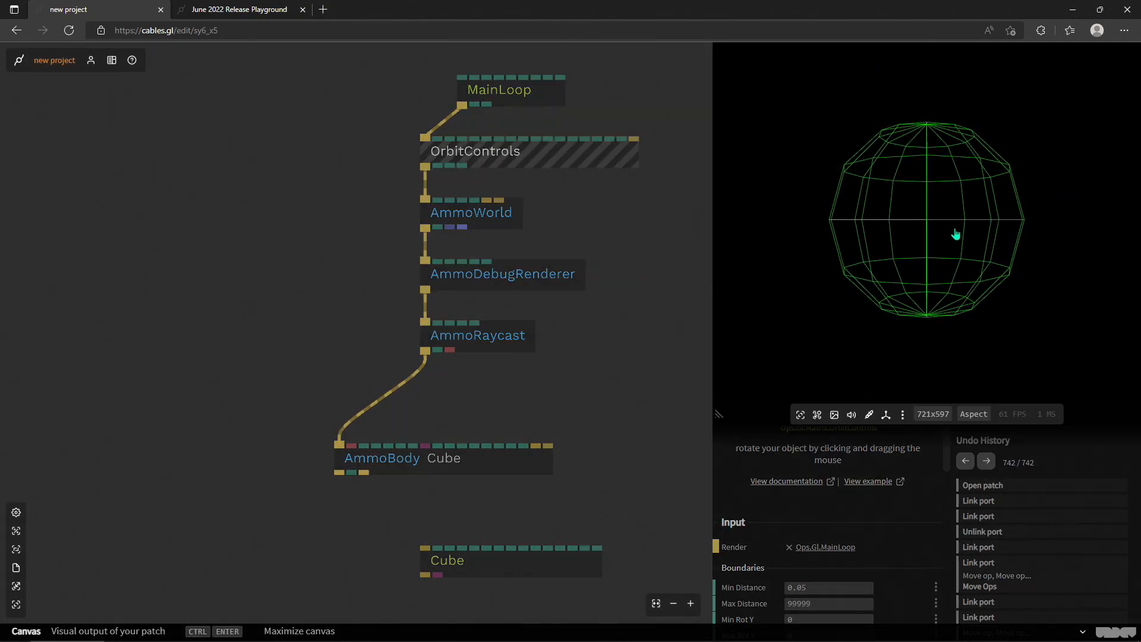
left_click_drag(864, 273, 909, 257)
- Move the AmmoBody closer beneath AmmoRaycast and change its collision shape to Box
left_click(594, 360)
left_click_drag(448, 462, 485, 442)
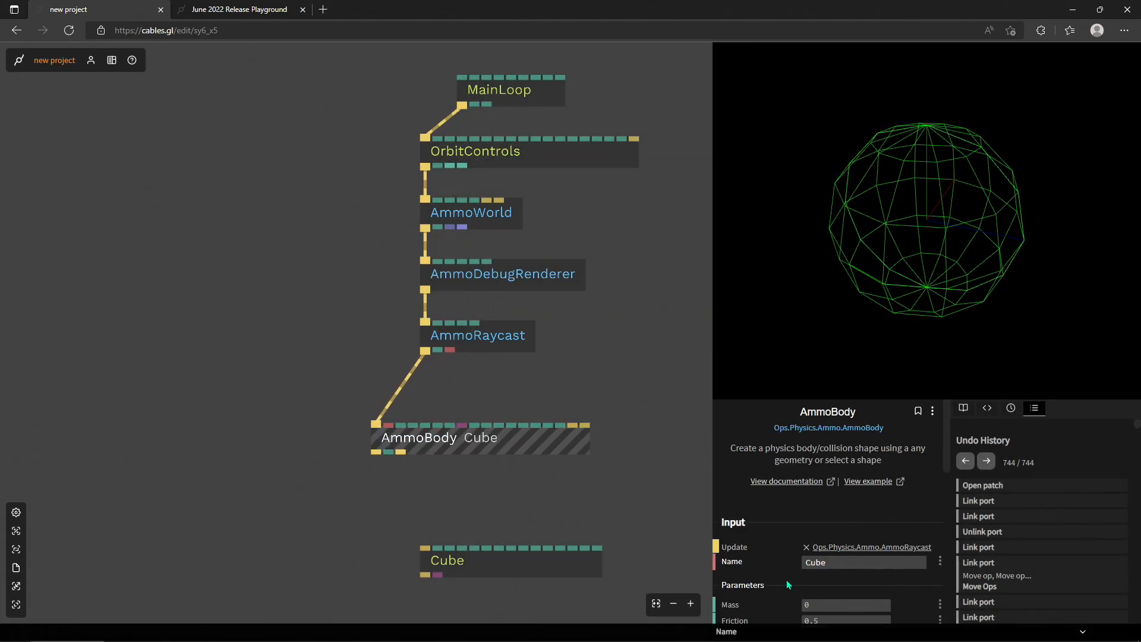
scroll(797, 525, "down", 1)
left_click(846, 587)
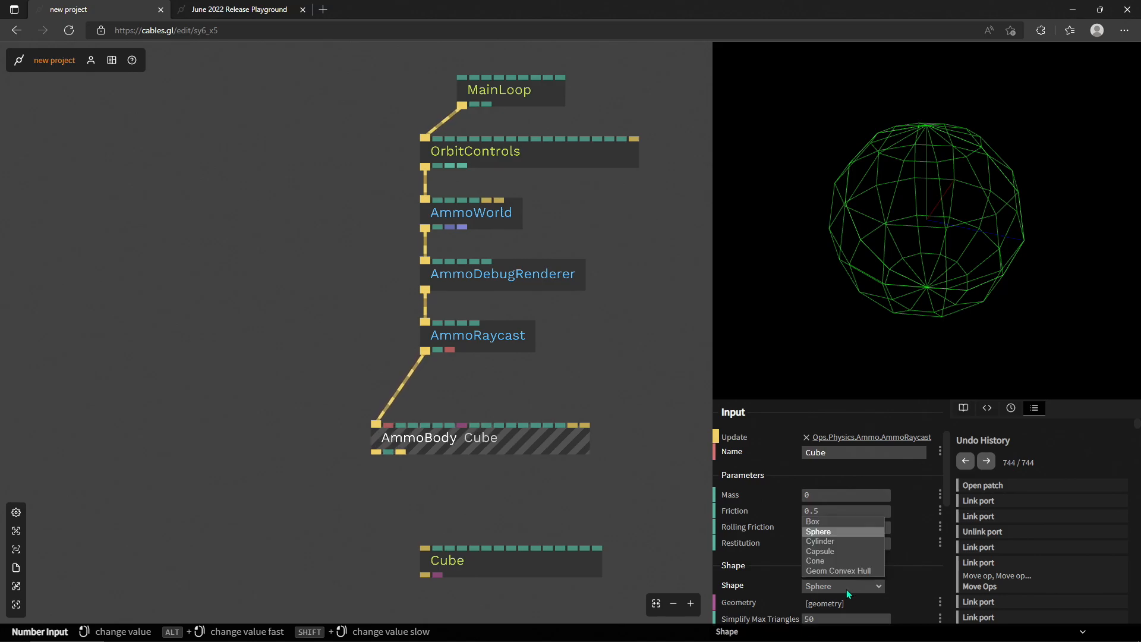
left_click(832, 523)
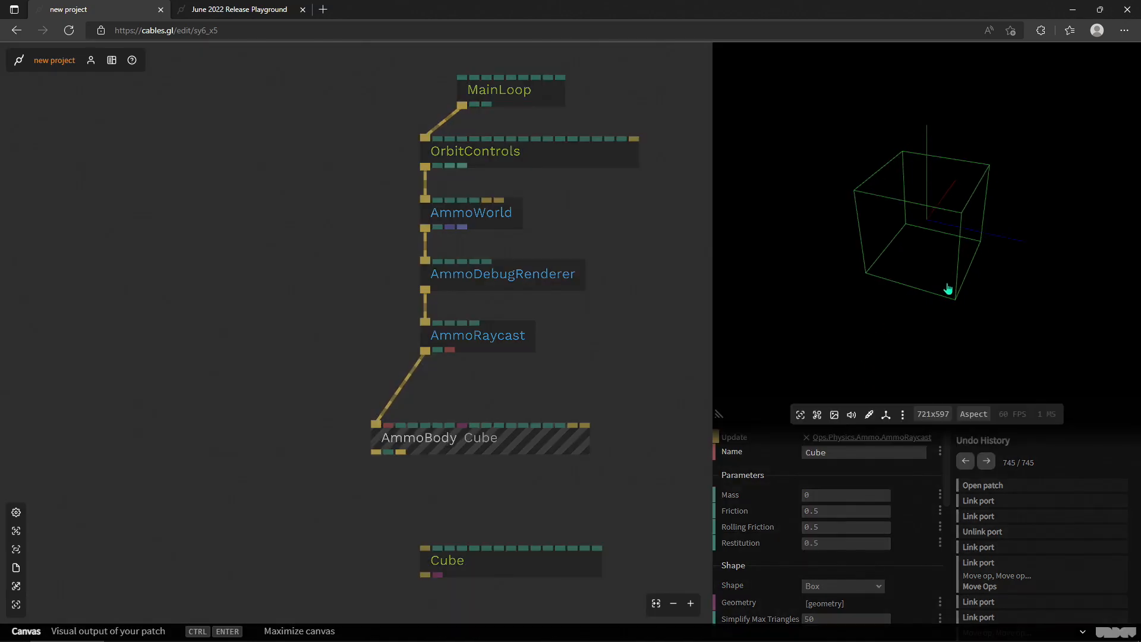
- Check the AmmoBody's shape options, then set the box's Size X to 1.34 and Size Y to 1.32
scroll(776, 572, "down", 1)
scroll(772, 558, "down", 1)
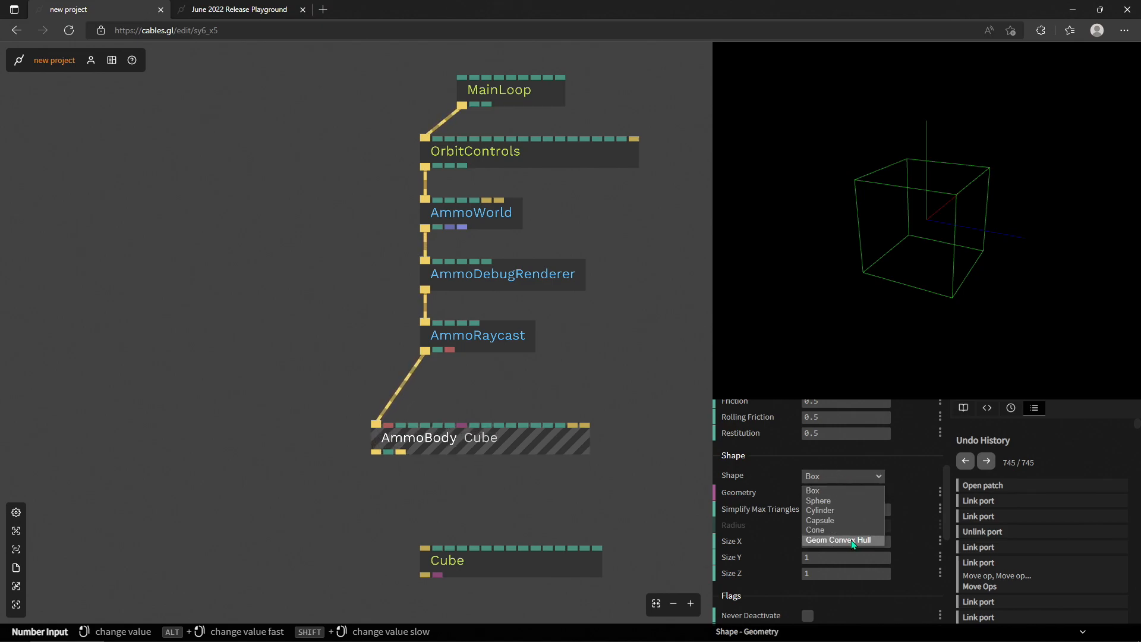
left_click(779, 472)
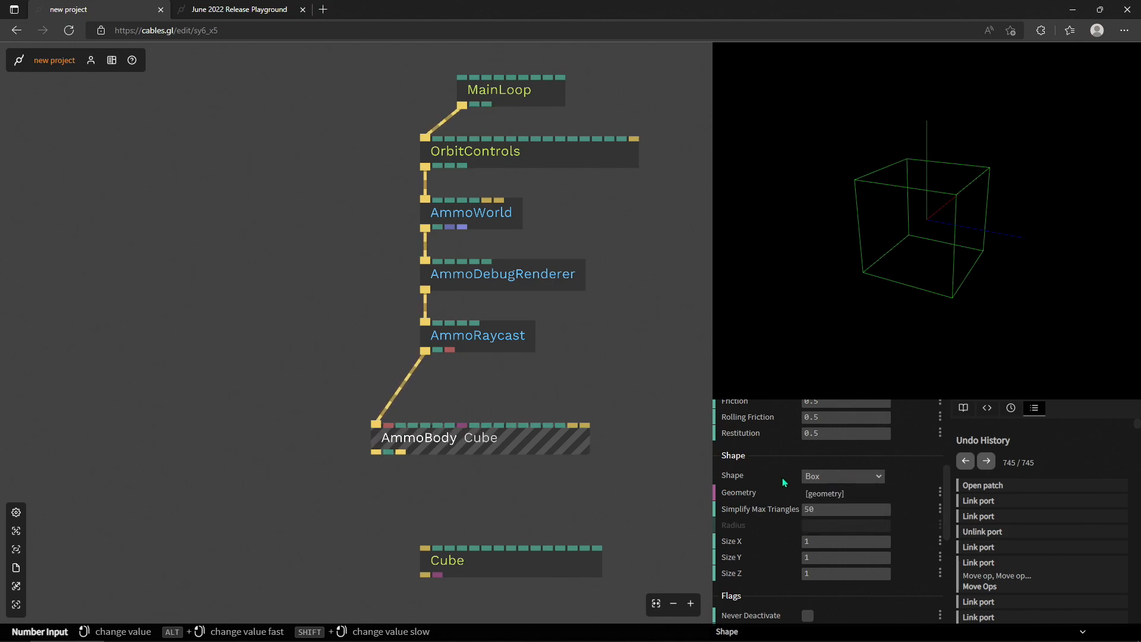
scroll(782, 476, "down", 1)
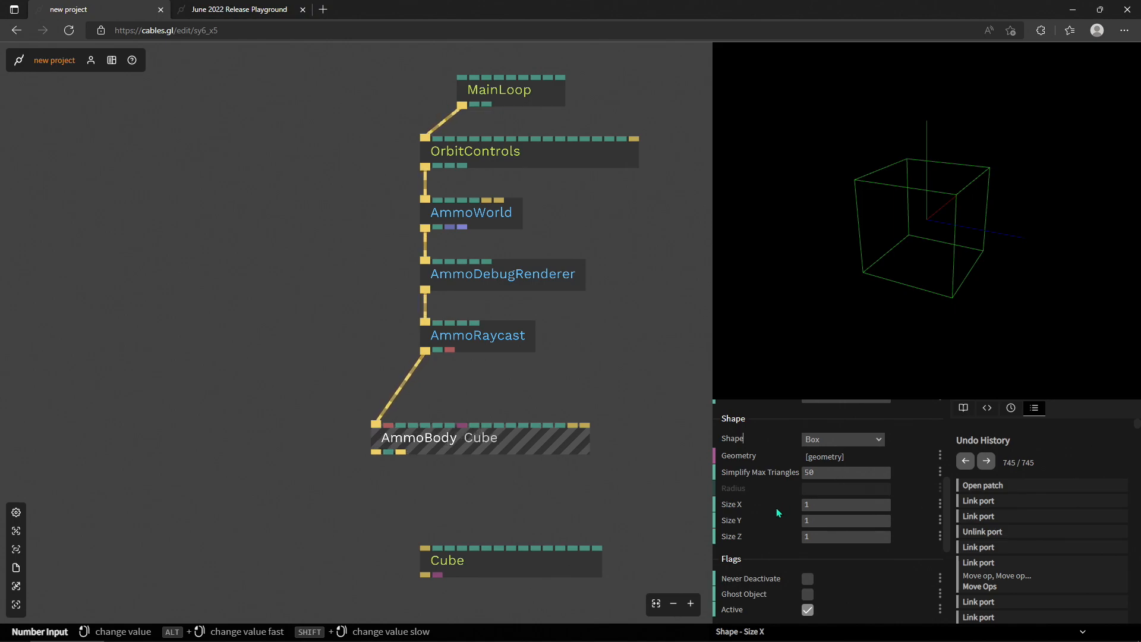
scroll(779, 505, "down", 1)
mouse_move(826, 470)
left_mouse_down()
mouse_move(861, 471)
mouse_move(829, 470)
mouse_move(841, 470)
mouse_move(839, 486)
left_mouse_up()
- Link the Cube's Render input to the AmmoBody's Next output and shift the Cube slightly aside
scroll(444, 465, "up", 3)
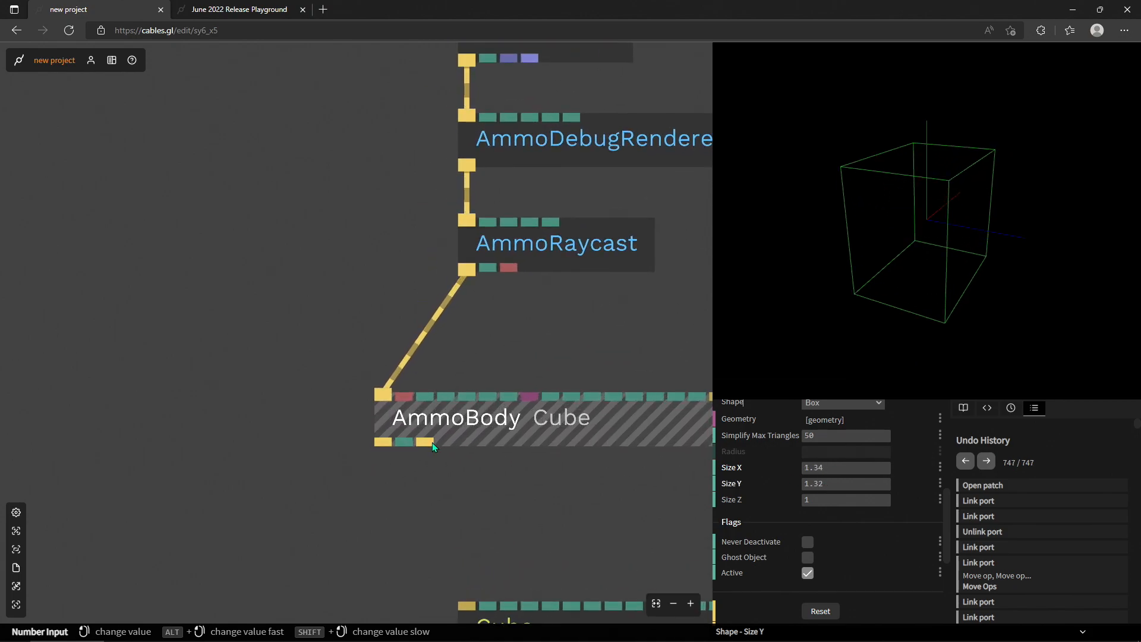
left_click(437, 450)
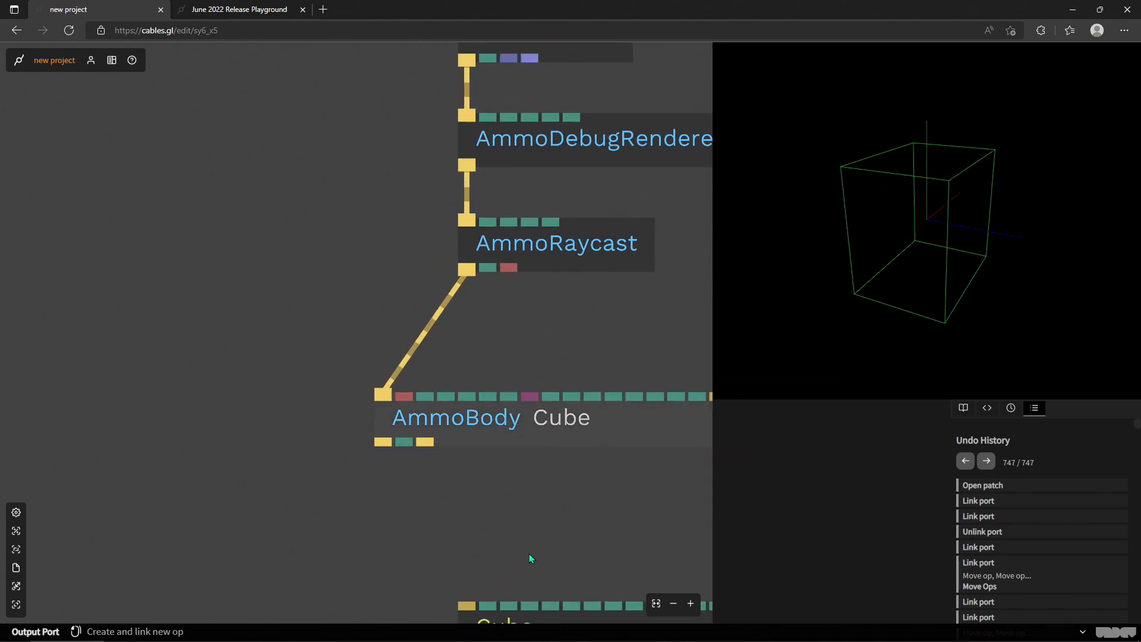
left_click_drag(507, 503, 385, 400)
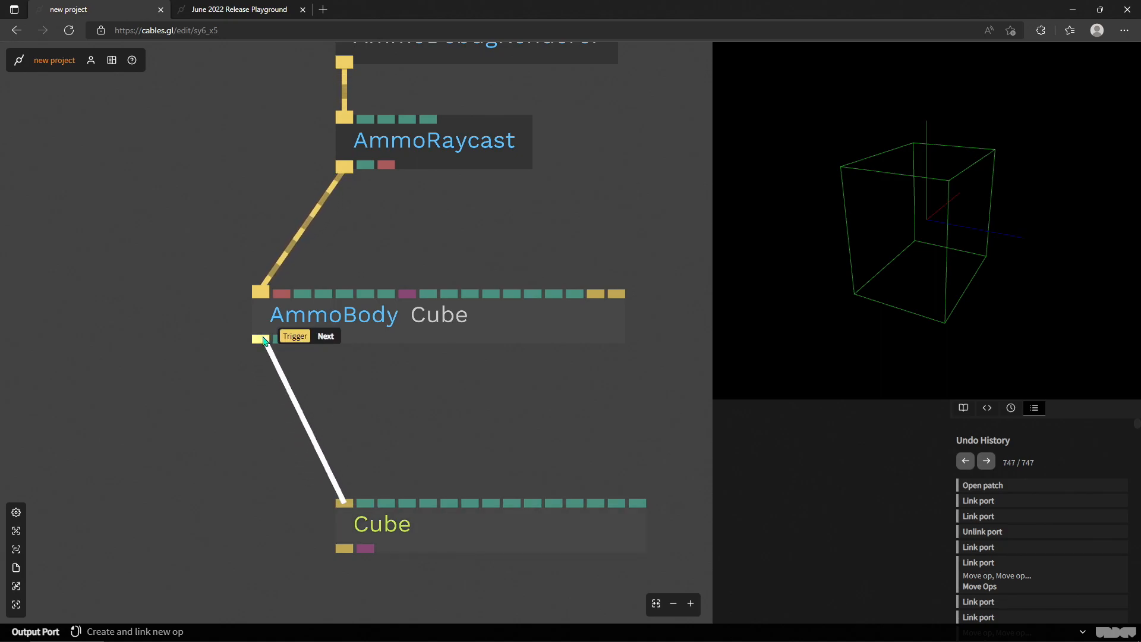
left_click_drag(264, 340, 265, 342)
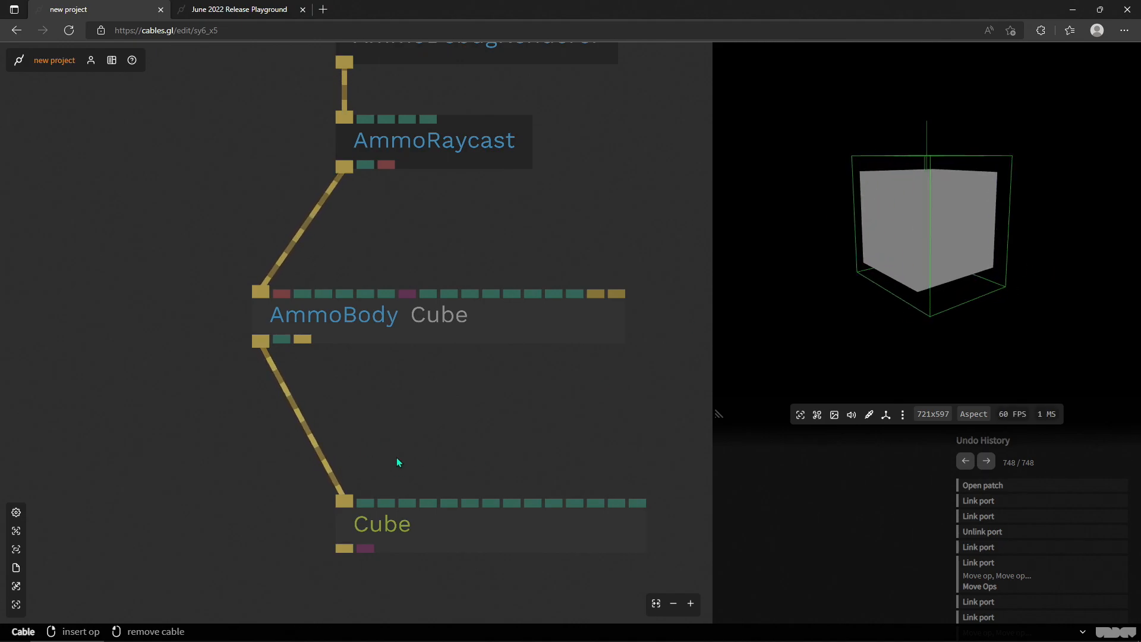
mouse_move(442, 531)
left_mouse_down()
mouse_move(357, 497)
mouse_move(463, 531)
left_mouse_up()
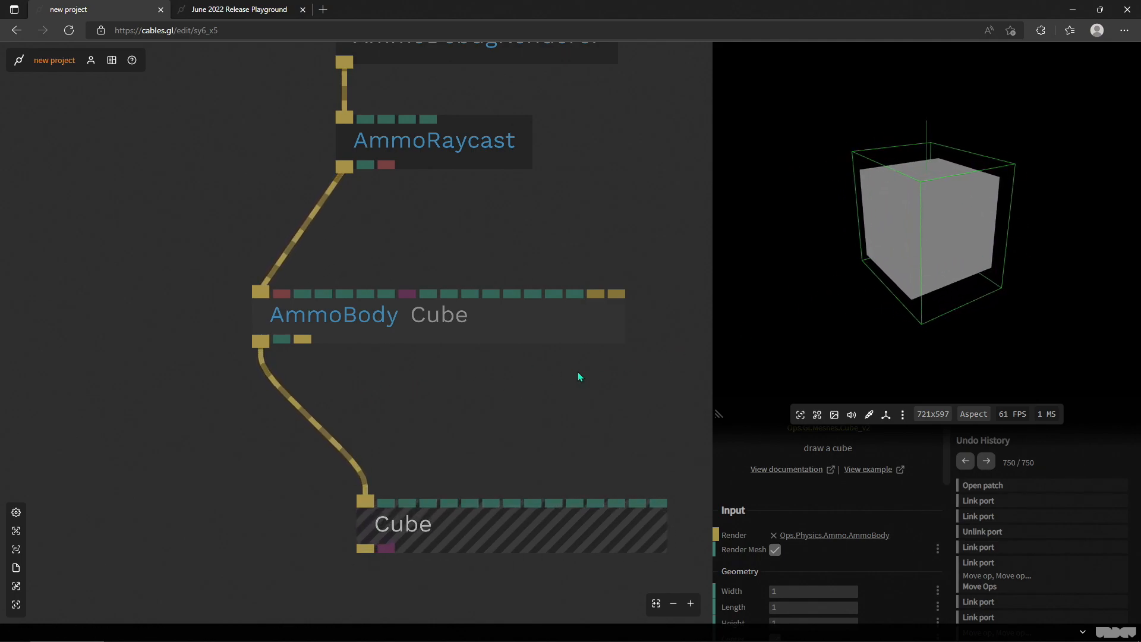
left_click(315, 369)
left_click_drag(748, 261, 917, 273)
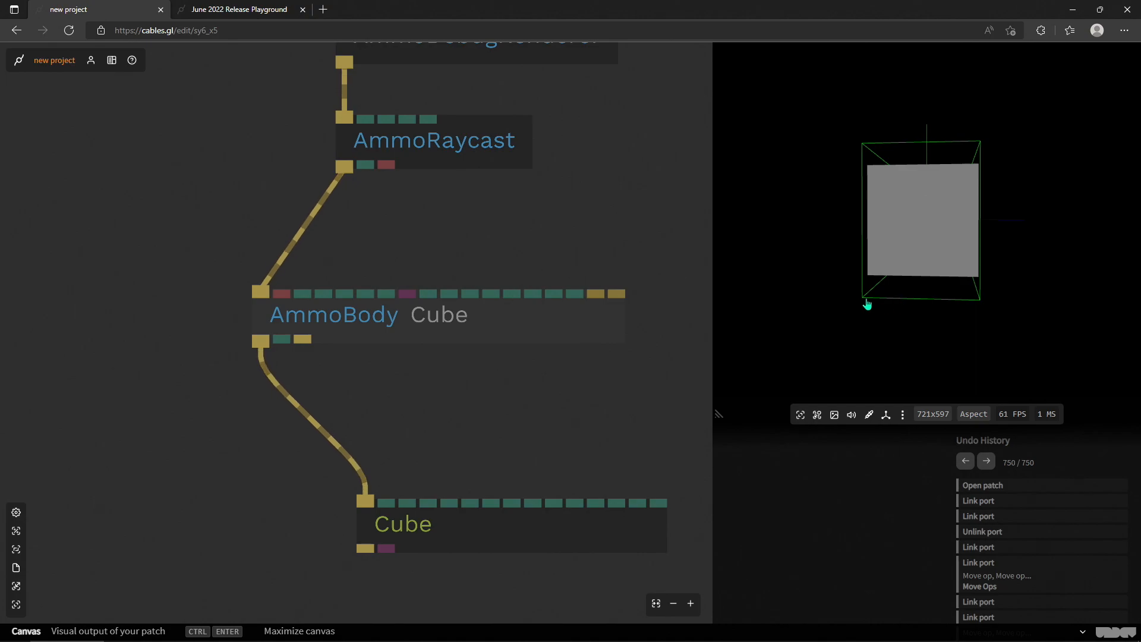
- Move AmmoRaycast down the patch, leaving more space between it and AmmoDebugRenderer
left_click(625, 198)
left_click_drag(508, 178, 431, 241)
scroll(575, 250, "down", 3)
left_click(431, 241)
scroll(772, 538, "down", 1)
left_click_drag(497, 221, 489, 259)
left_click_drag(400, 281, 392, 338)
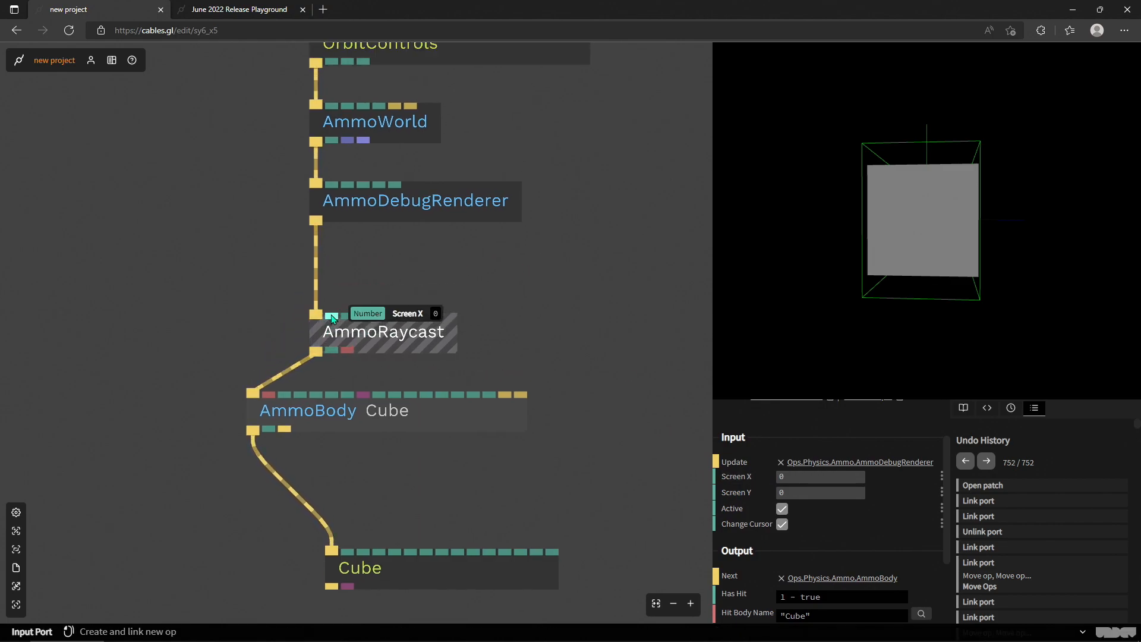
- Add a Mouse op linked to AmmoRaycast's Screen X input and link its Y output to Screen Y
left_click_drag(332, 318, 571, 265)
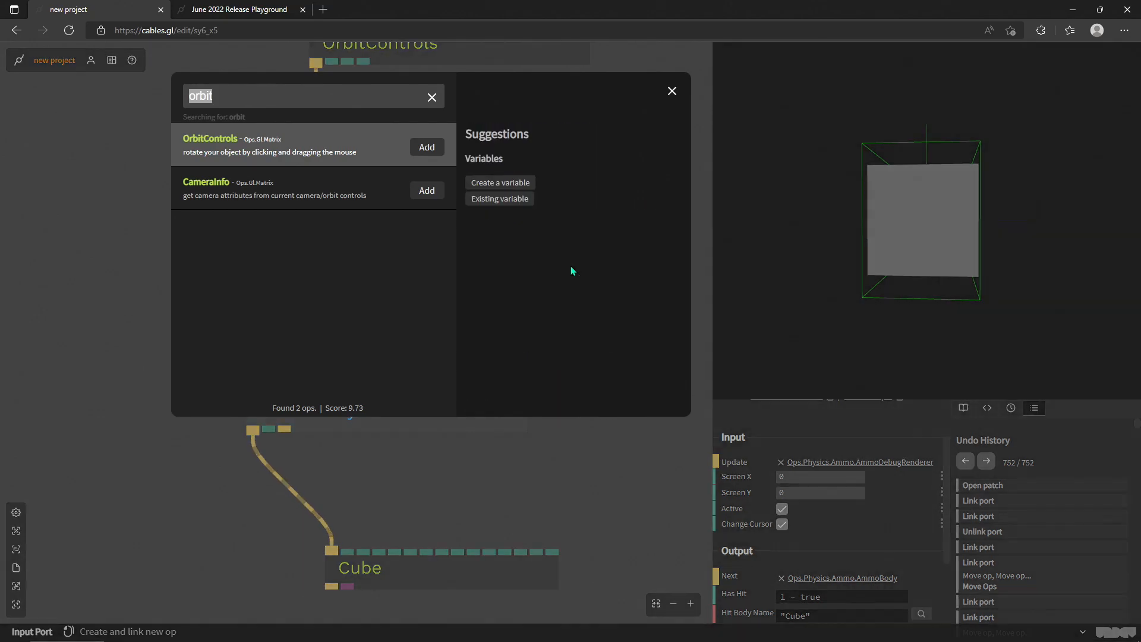
type("mouse")
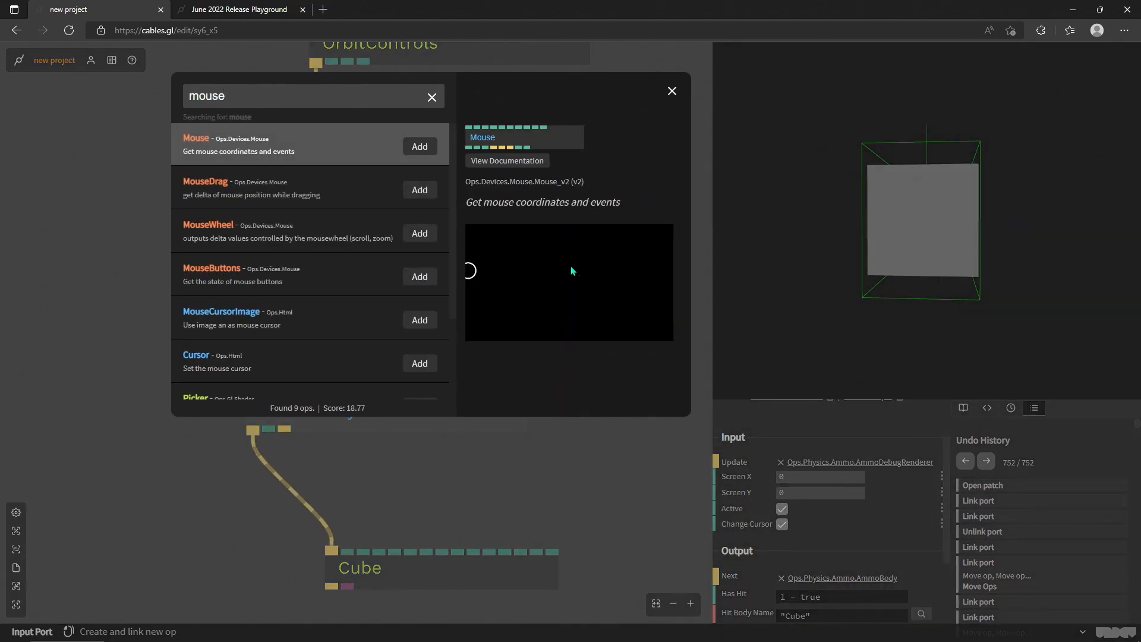
key("Return")
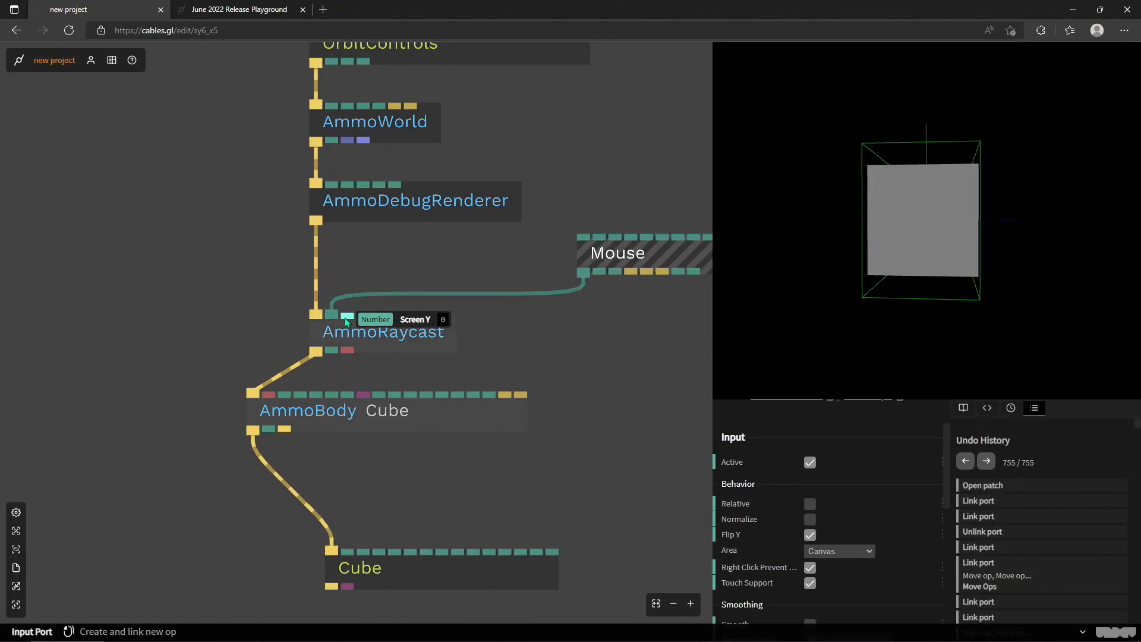
left_click_drag(489, 304, 600, 273)
- Check the Mouse op's X and Y outputs and enable its Normalize option
scroll(767, 504, "down", 1)
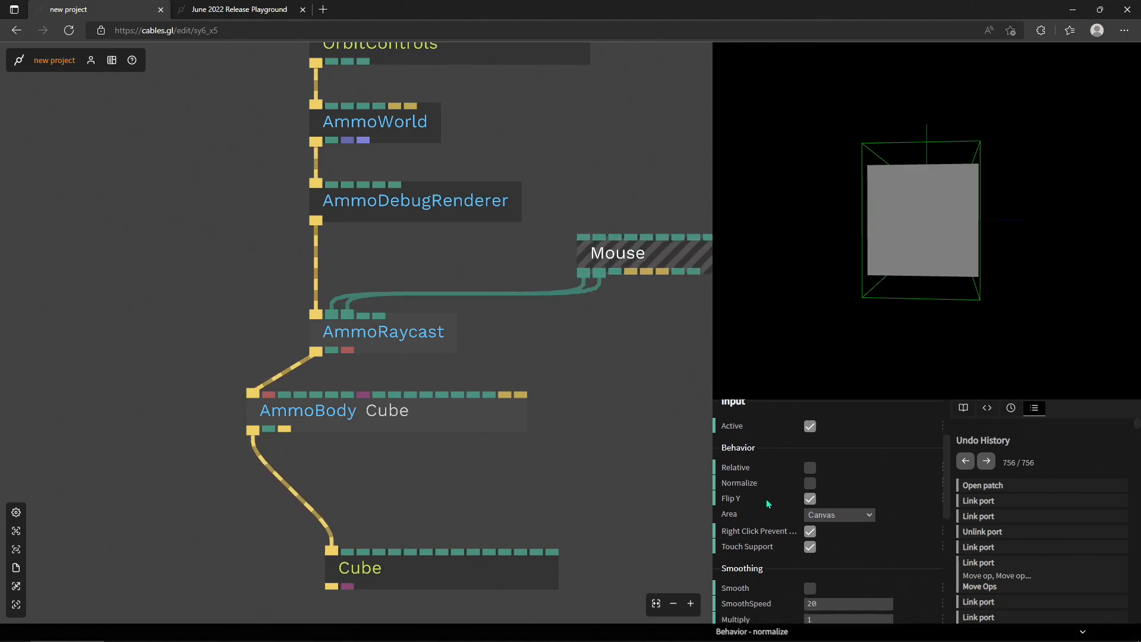
scroll(743, 539, "down", 4)
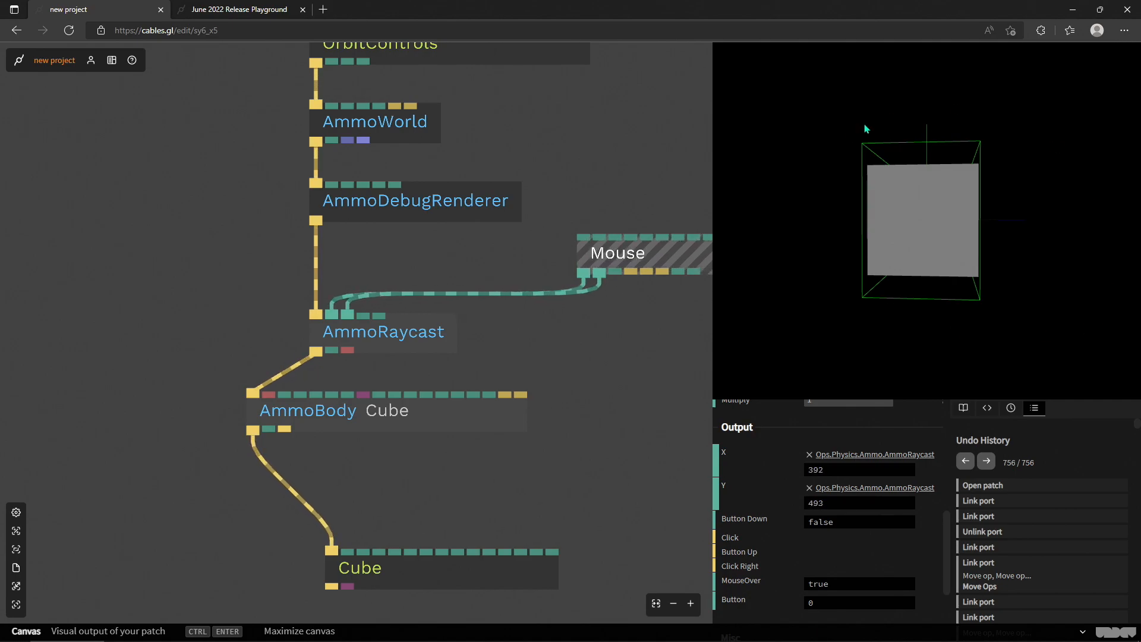
scroll(774, 487, "up", 5)
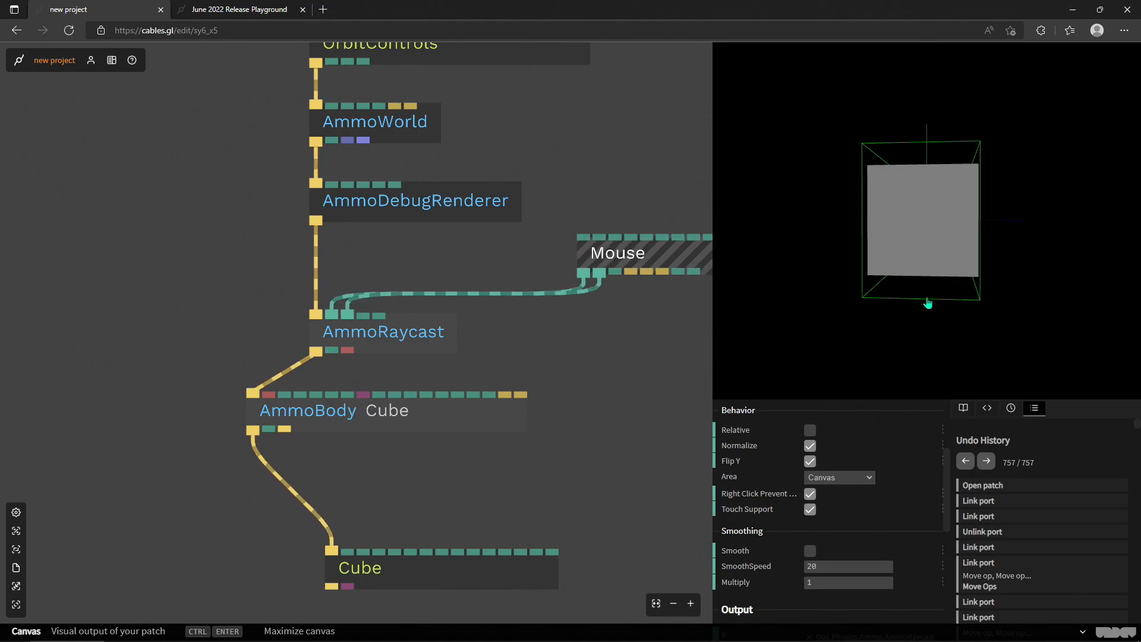
left_click_drag(947, 336, 852, 336)
- Align the AmmoBody above the Cube and set its box to Size X 1.37, Size Y 1.2 and Size Z 1.1
left_click_drag(555, 357, 582, 276)
left_click_drag(484, 336, 556, 400)
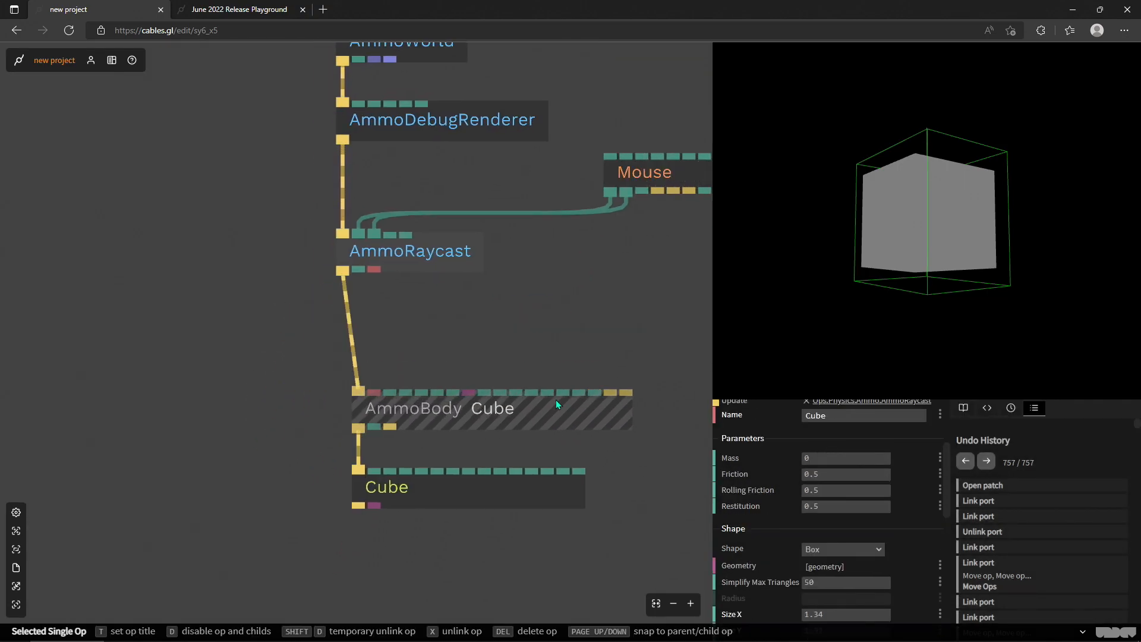
left_click(464, 493)
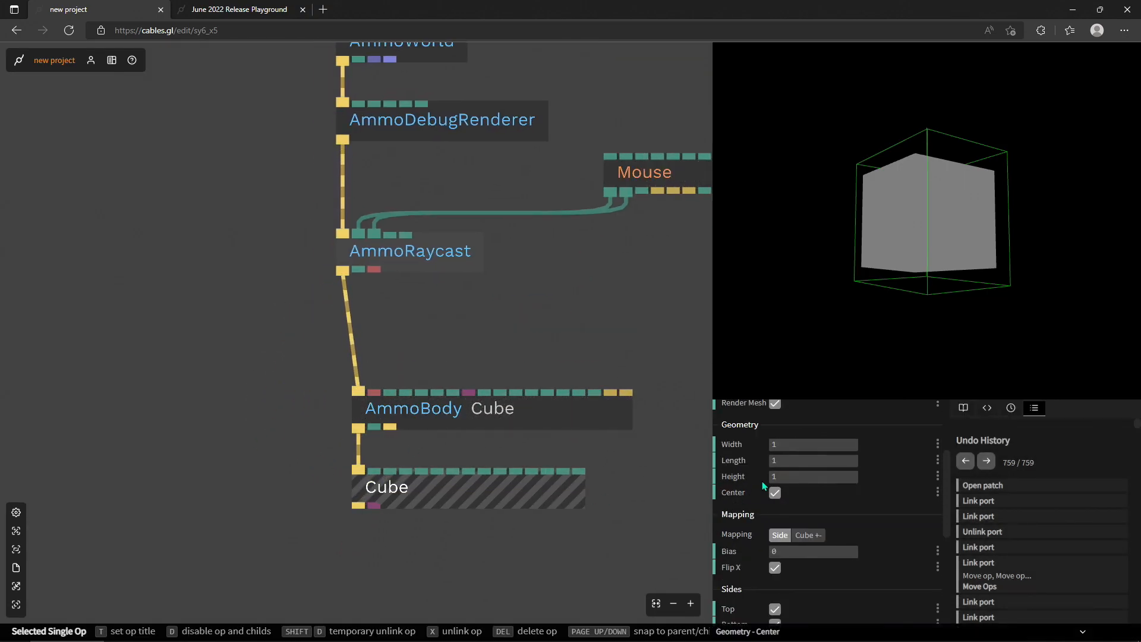
left_click(518, 415)
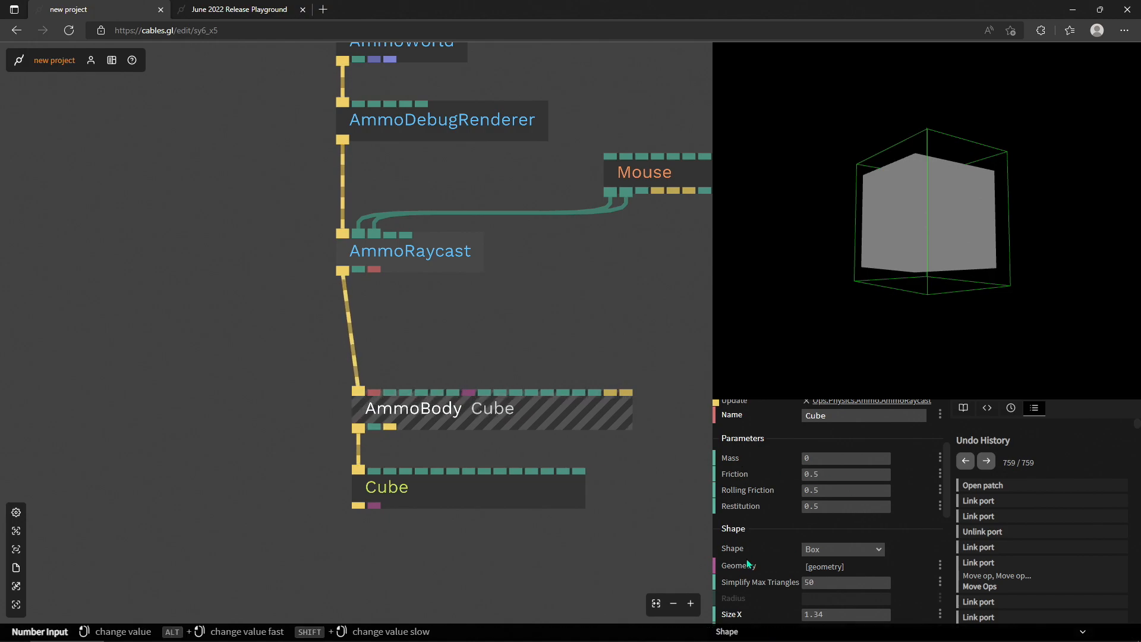
scroll(747, 563, "down", 2)
mouse_move(853, 553)
left_mouse_down()
mouse_move(841, 553)
mouse_move(855, 541)
mouse_move(849, 573)
left_mouse_up()
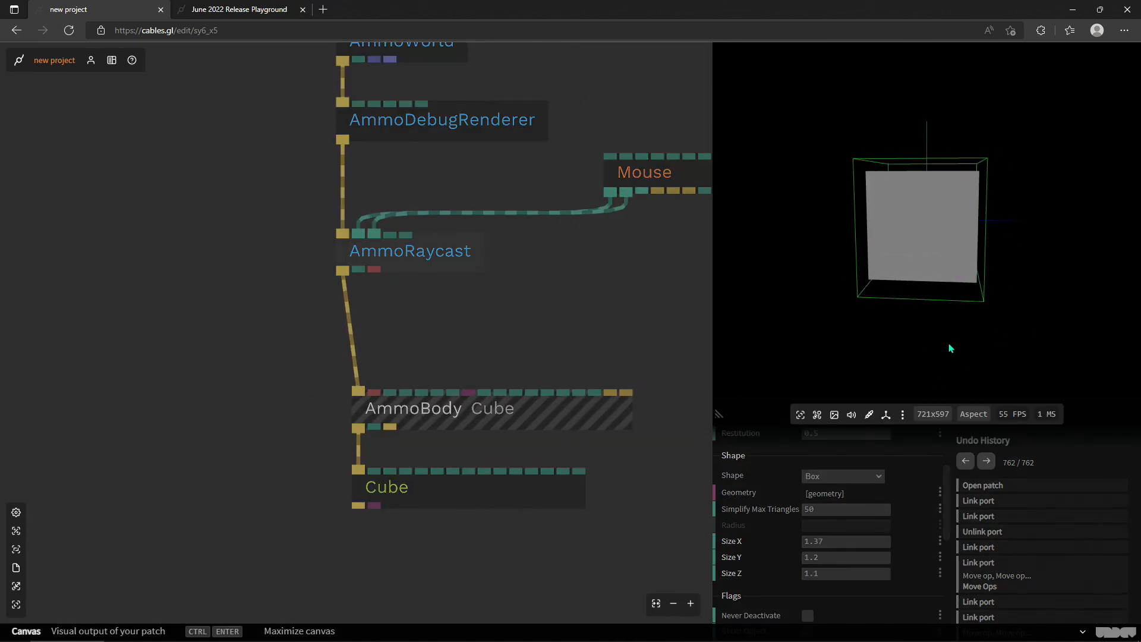
left_click_drag(949, 348, 925, 216)
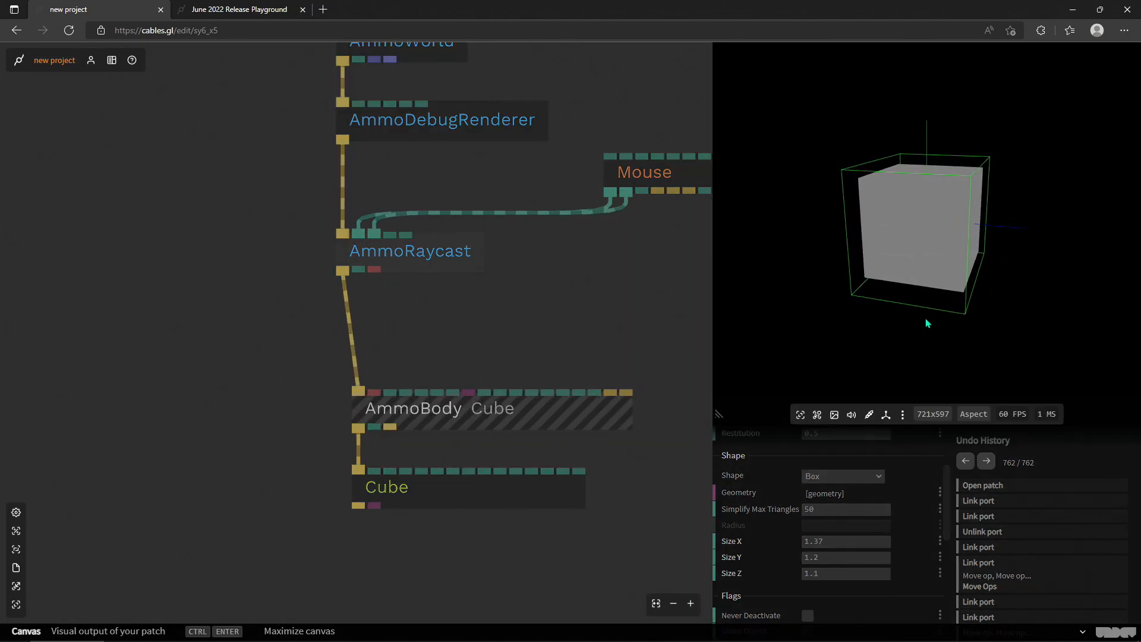
- Move the Cube down and insert a PhongMaterial op between the AmmoBody and the Cube
left_click_drag(543, 506, 540, 615)
left_click(358, 509)
type("phong")
key("Return")
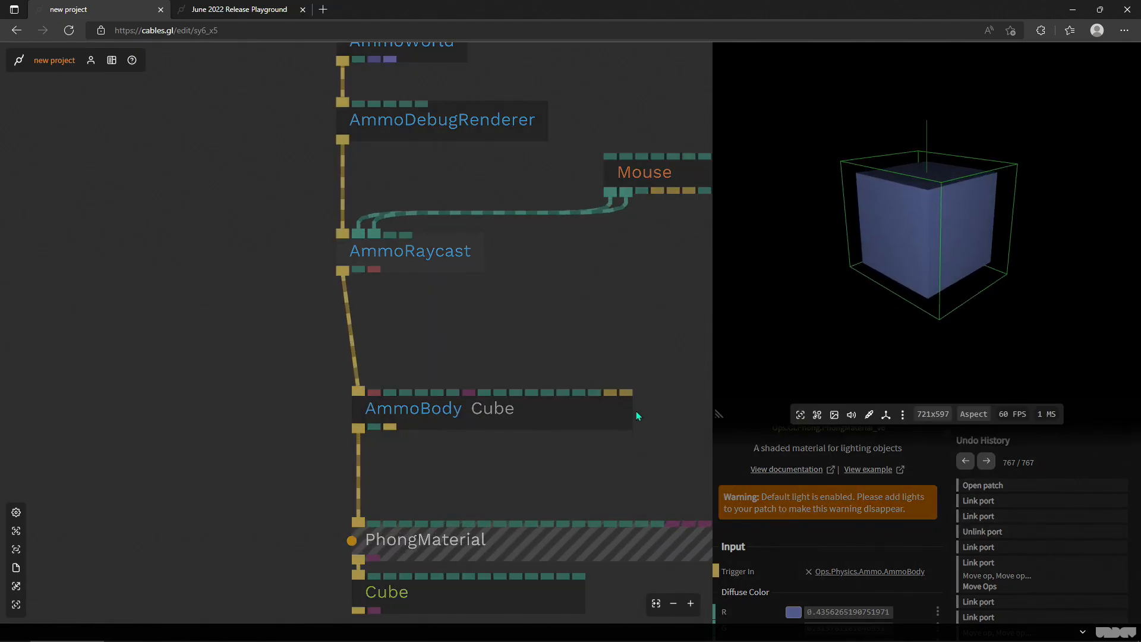
left_click(448, 488)
- Relink the PhongMaterial from the AmmoBody's Next output to its Transformed output
scroll(446, 464, "down", 3)
left_click(436, 315)
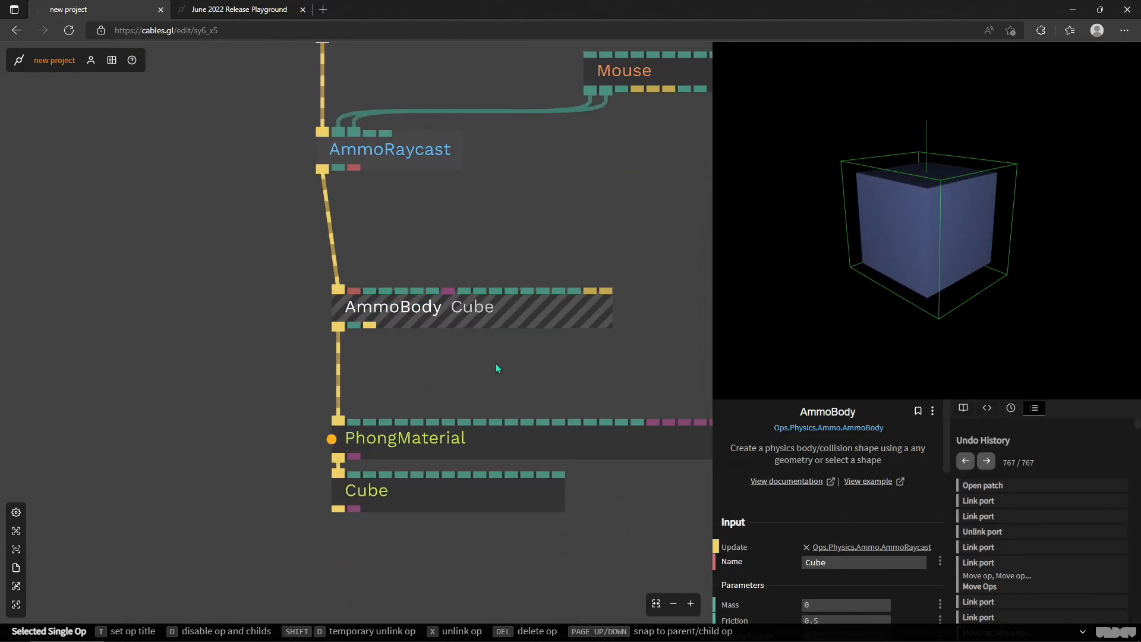
left_click_drag(336, 329, 368, 326)
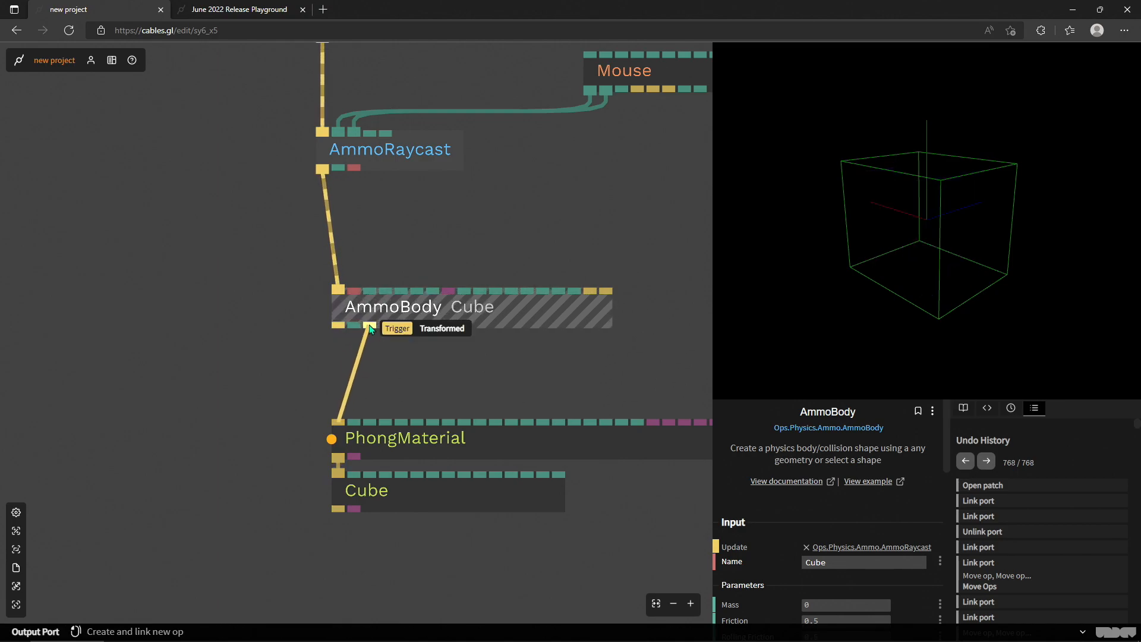
- Rearrange the AmmoBody, PhongMaterial and Cube so the body sits under AmmoRaycast and the Cube under the material
left_click_drag(425, 478, 441, 504)
left_click_drag(416, 443, 447, 445)
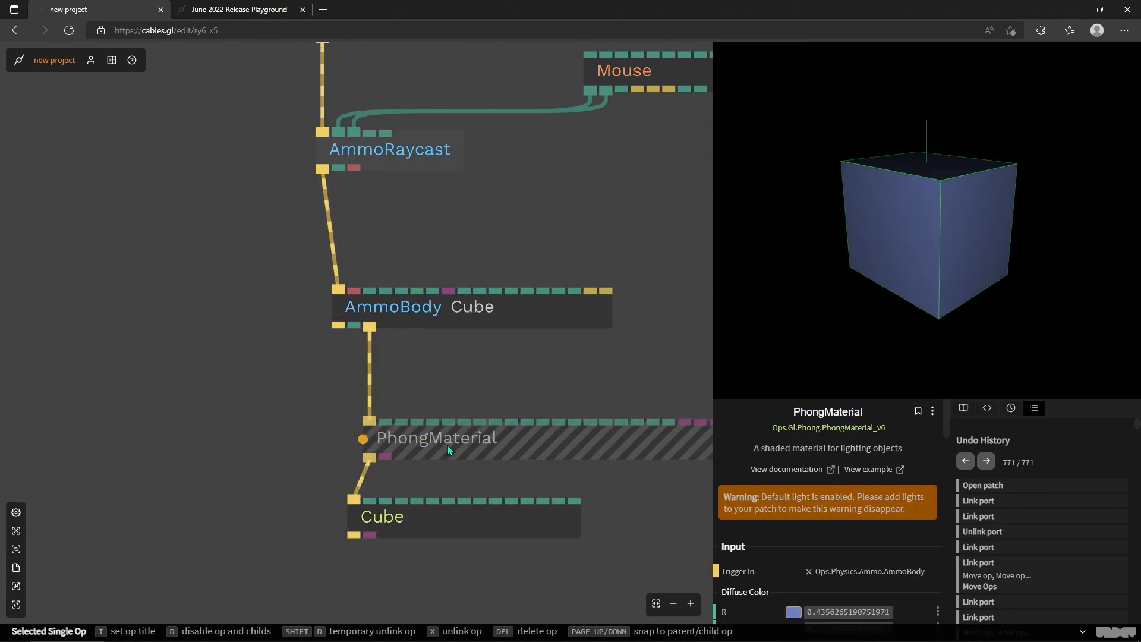
left_click(473, 312)
left_click_drag(466, 312, 456, 313)
left_click_drag(405, 521, 419, 522)
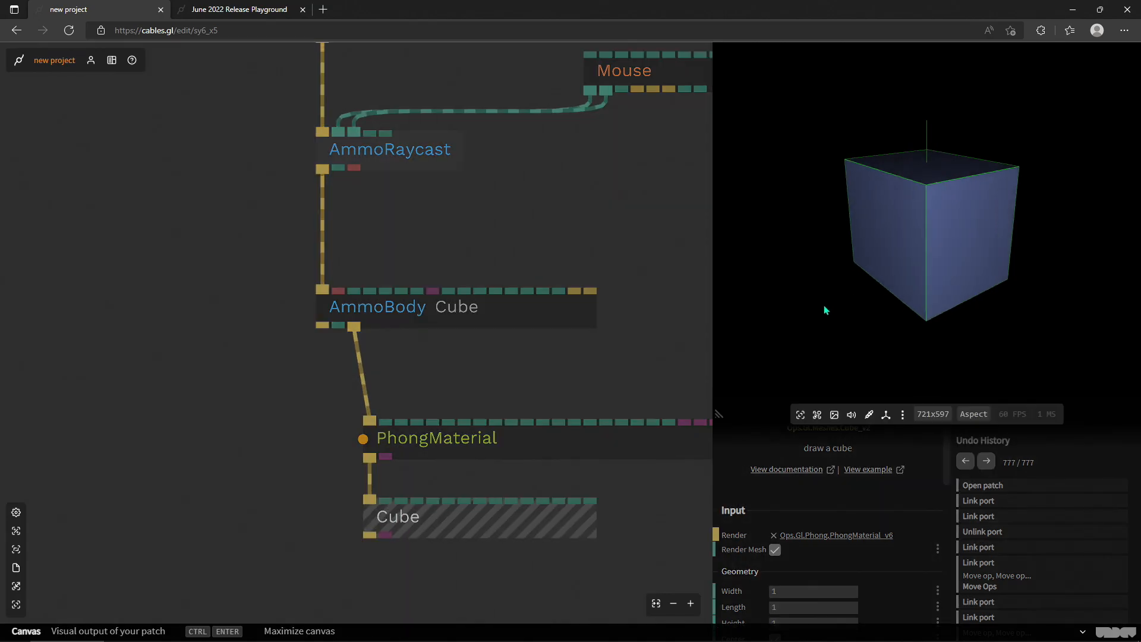
mouse_move(823, 309)
left_mouse_down()
mouse_move(897, 308)
mouse_move(806, 302)
mouse_move(945, 377)
mouse_move(943, 275)
mouse_move(818, 266)
mouse_move(844, 254)
mouse_move(683, 282)
left_mouse_up()
- Review the AmmoBody's parameters and its available collision shape options
left_click(440, 306)
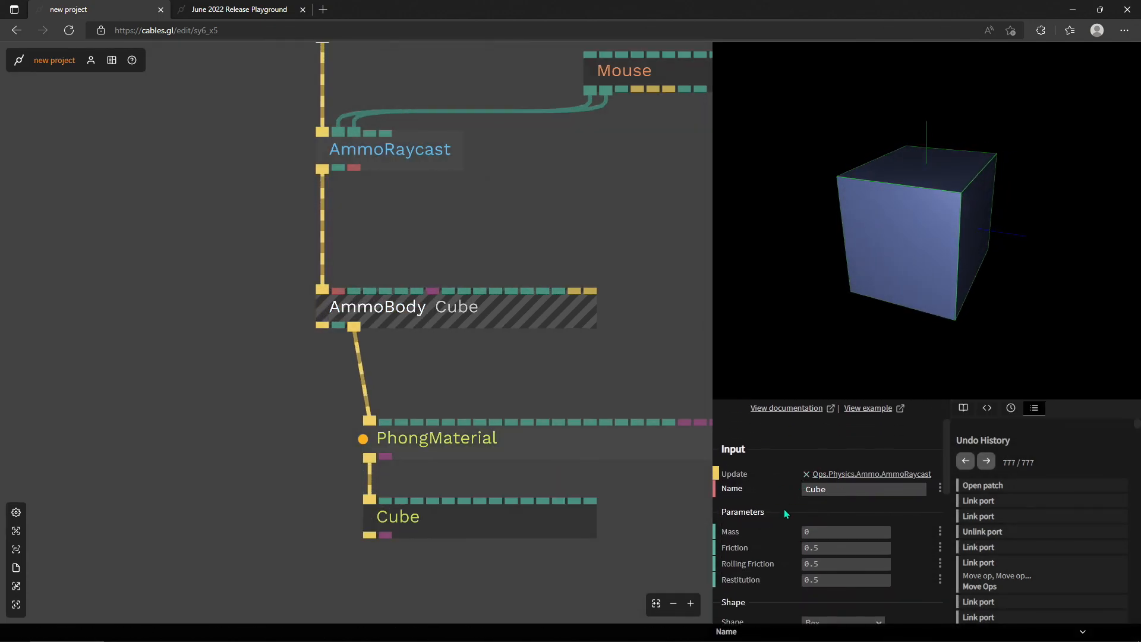
scroll(770, 529, "down", 2)
left_click(850, 551)
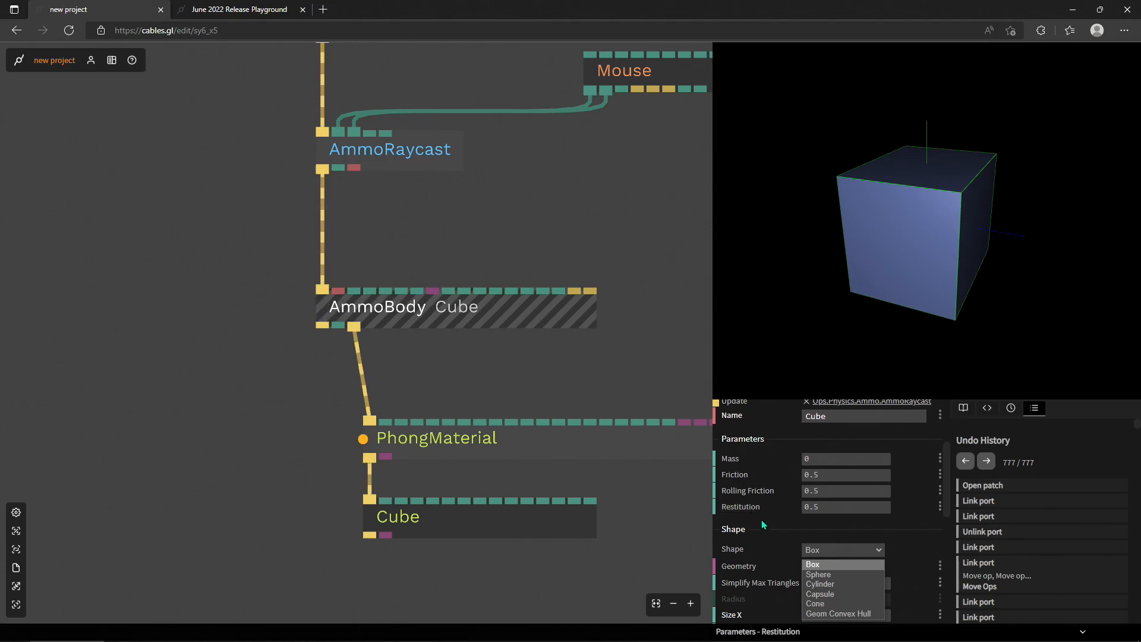
left_click(600, 497)
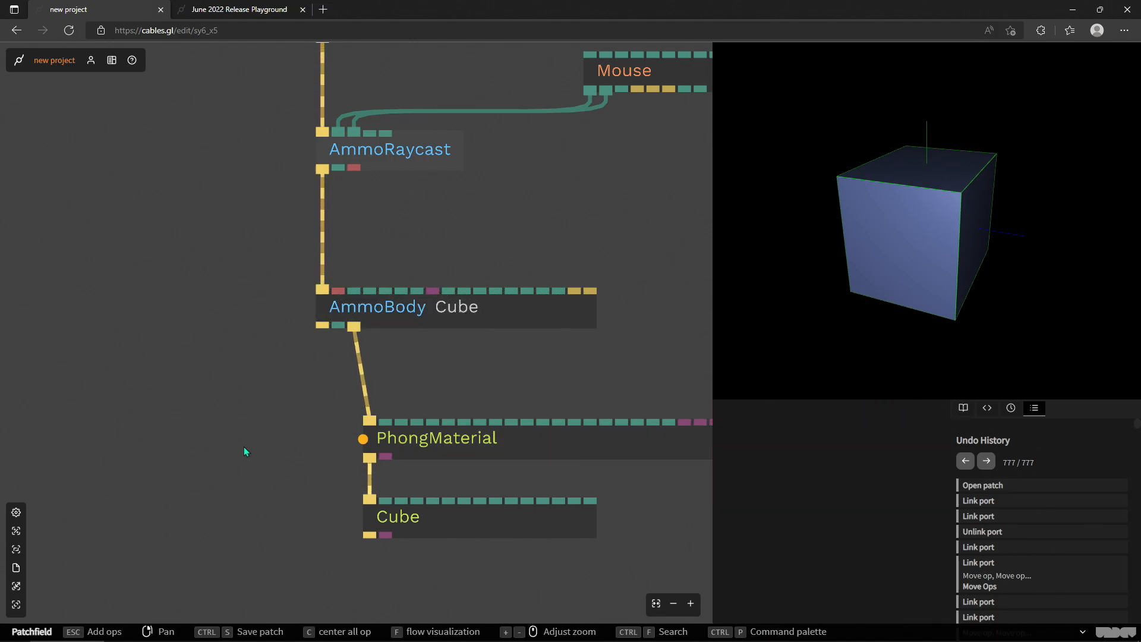
- Add a Sphere op beside the Cube and relink the PhongMaterial's trigger output from the Cube to the Sphere
key("Escape")
type("sphere")
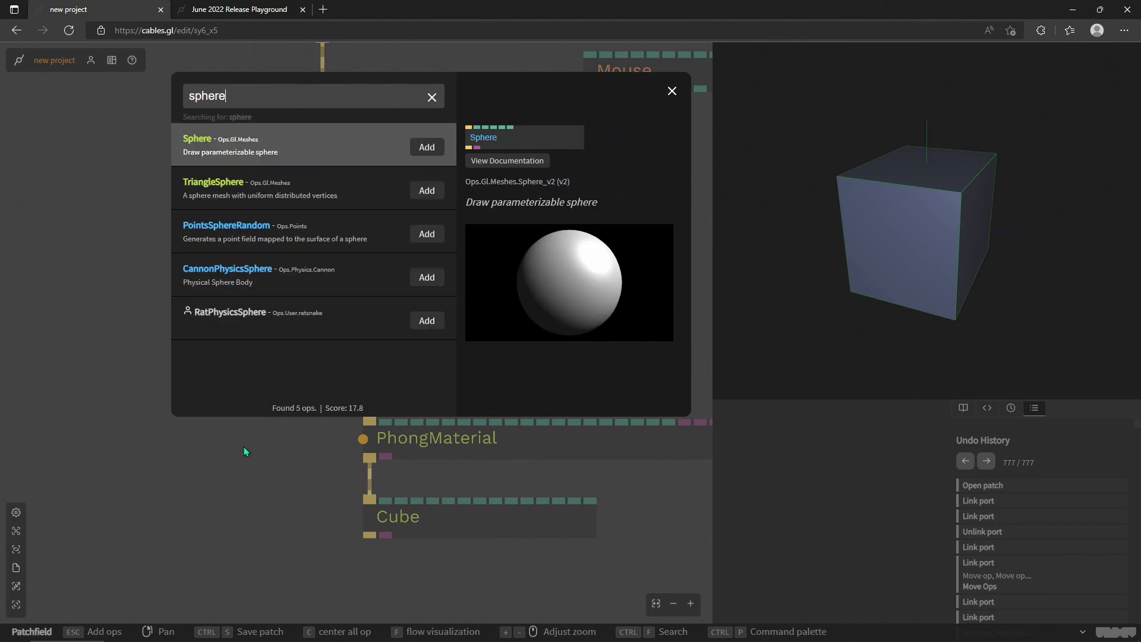
key("Return")
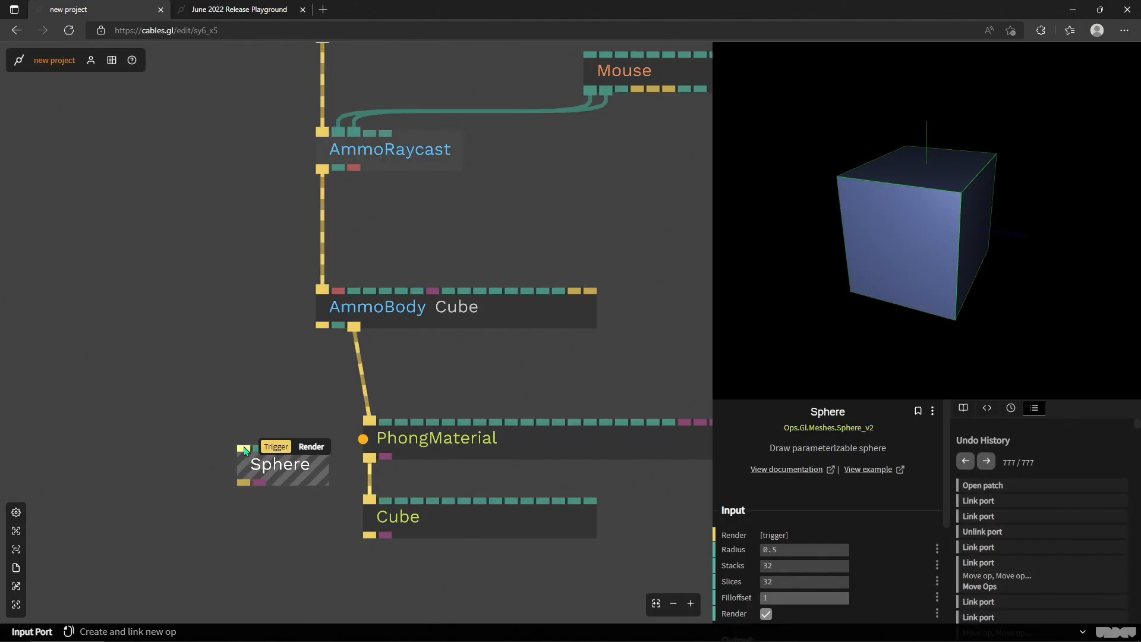
left_click_drag(288, 467, 303, 519)
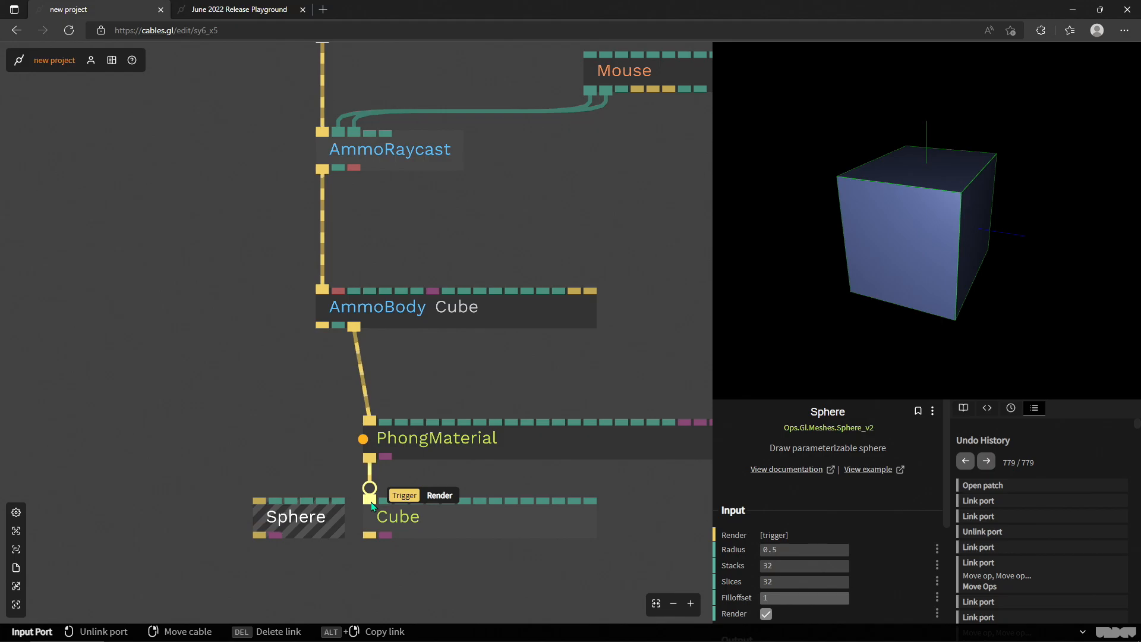
left_click_drag(450, 447, 435, 447)
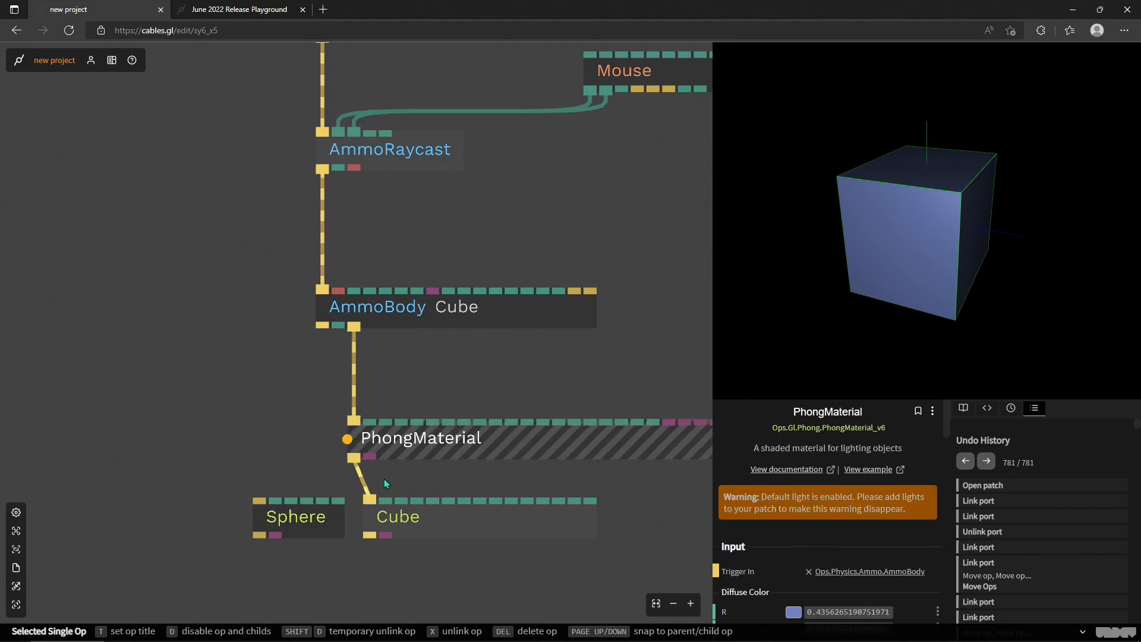
left_click_drag(370, 501, 256, 500)
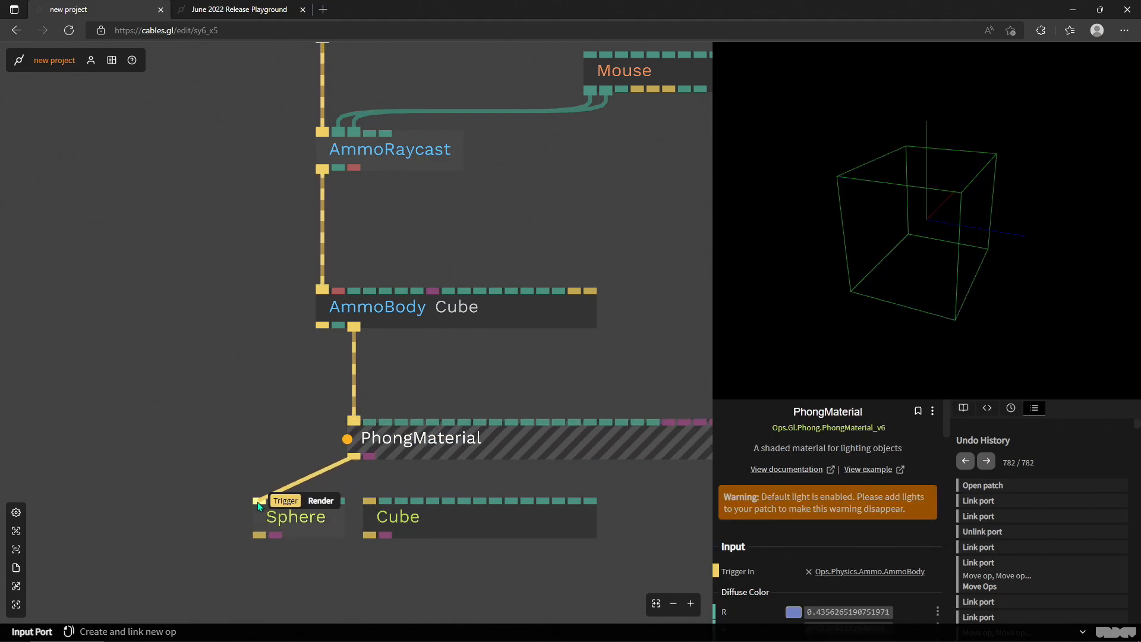
- Change the AmmoBody's collision shape to Sphere and reduce its radius to 0.66
left_click(564, 318)
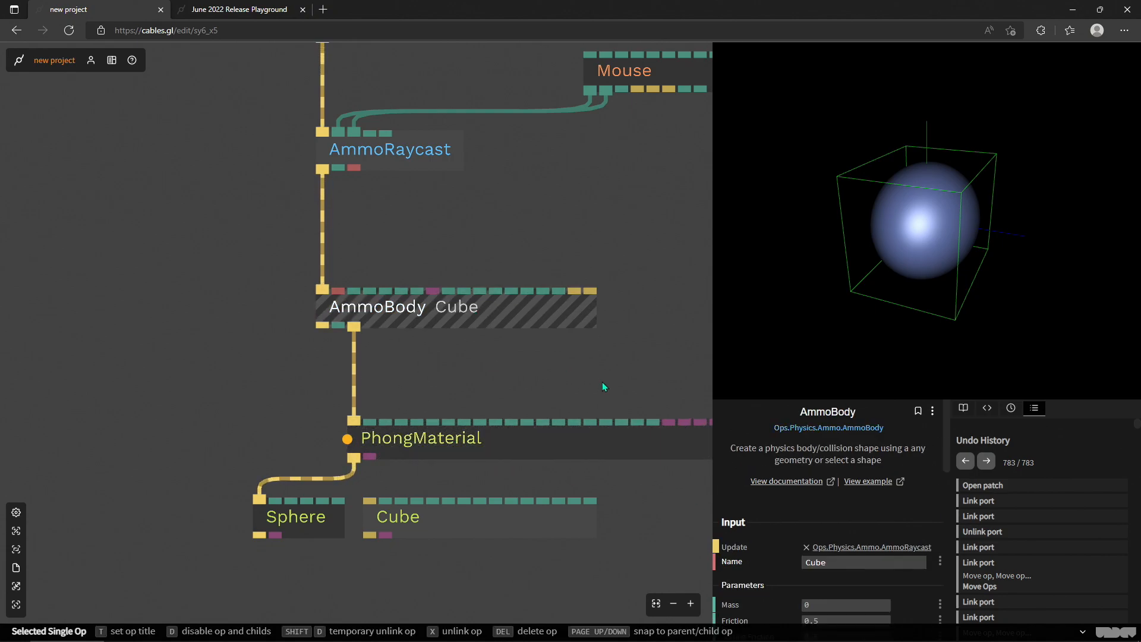
scroll(851, 503, "down", 2)
scroll(851, 504, "down", 2)
left_click(853, 548)
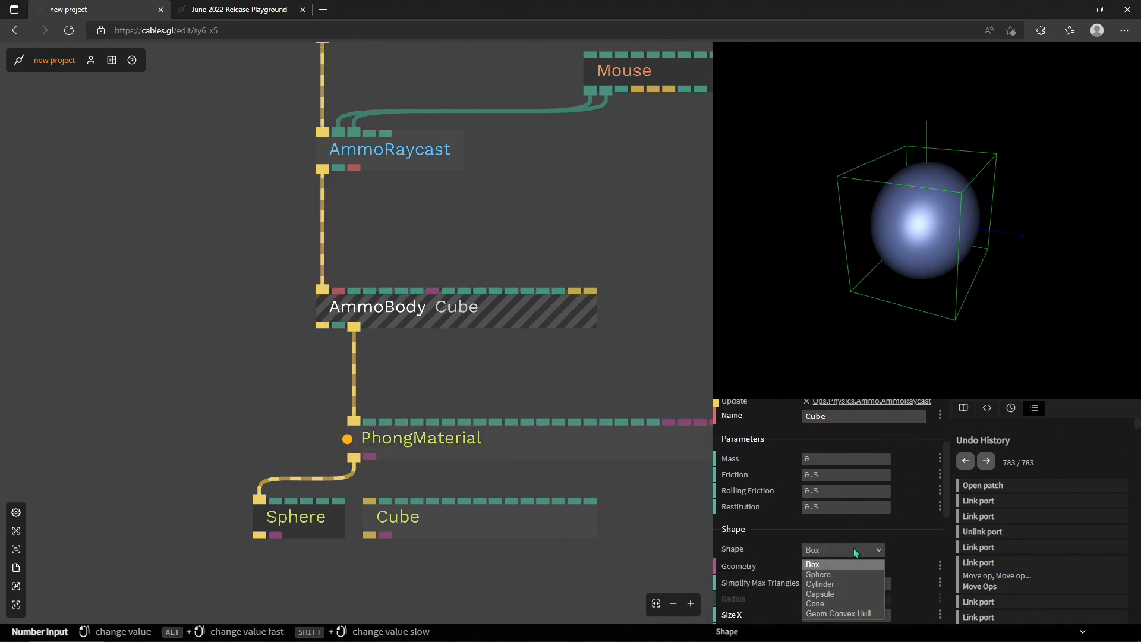
left_click(851, 571)
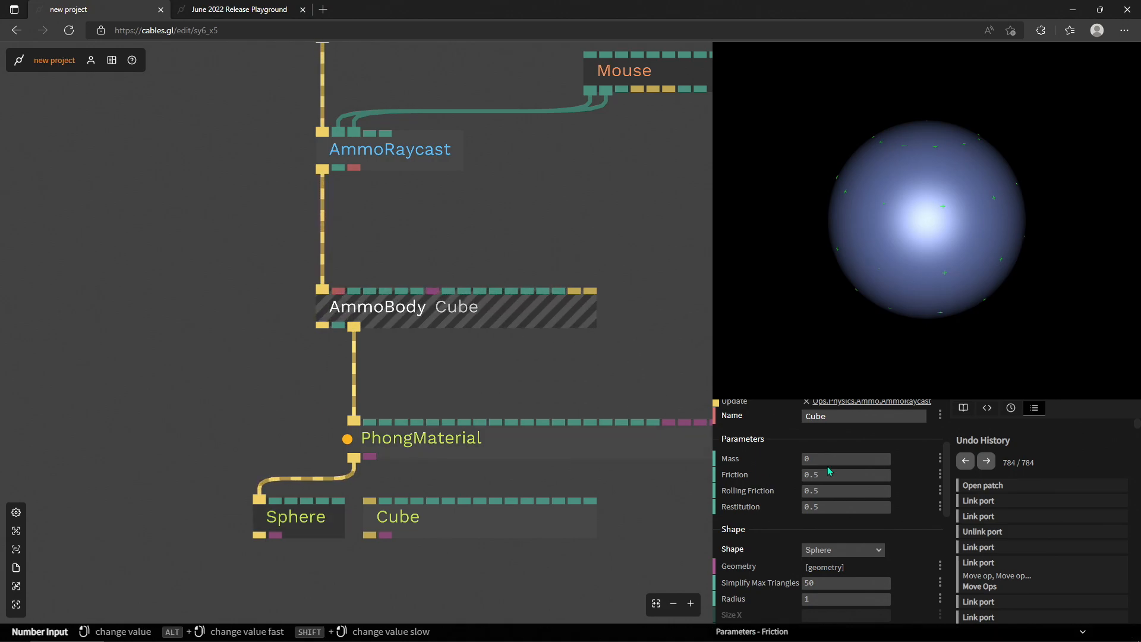
left_click_drag(842, 599, 815, 599)
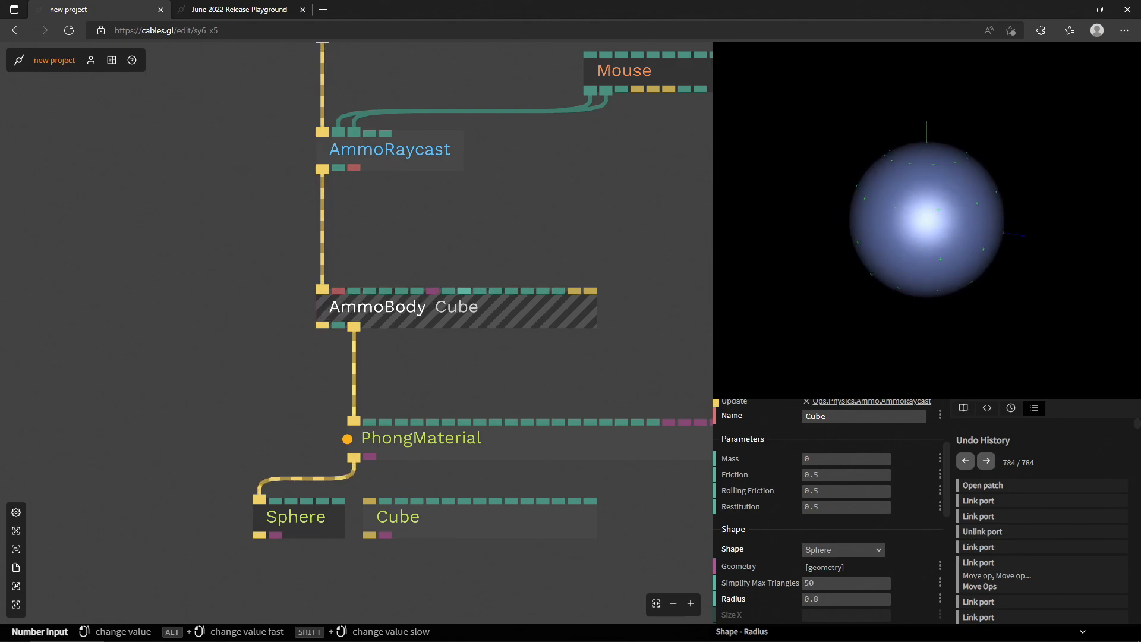
- Move the unlinked Cube away beside the AmmoBody and place the Sphere directly under the PhongMaterial
left_click_drag(344, 522, 297, 521)
left_click_drag(427, 523, 112, 312)
mouse_move(279, 518)
left_mouse_down()
mouse_move(405, 544)
mouse_move(388, 544)
left_mouse_up()
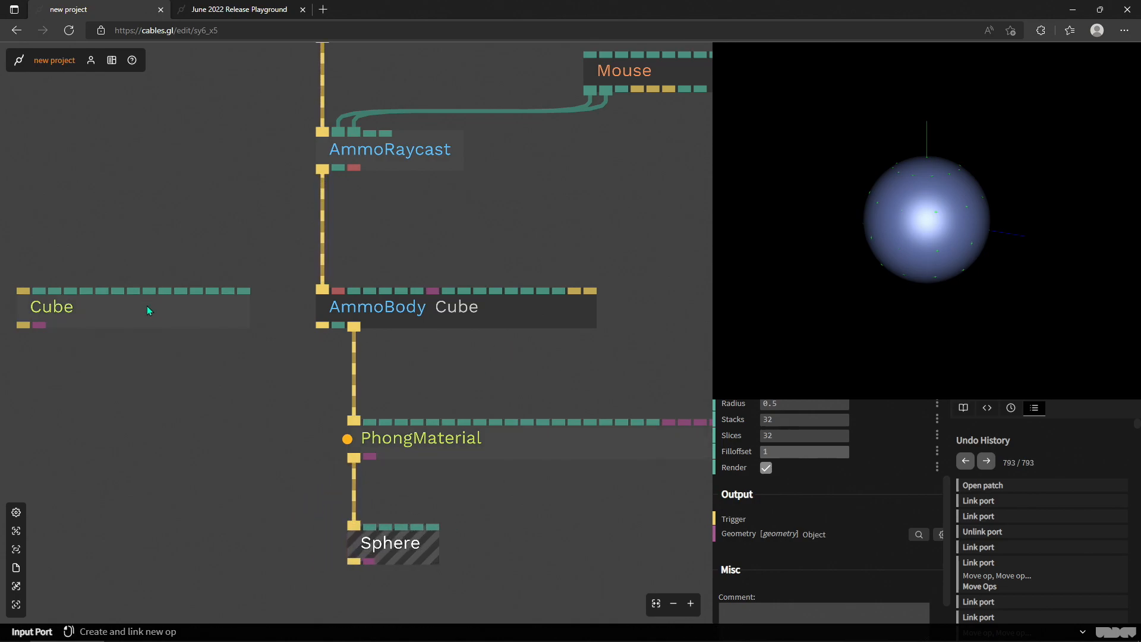
left_click_drag(157, 321, 189, 348)
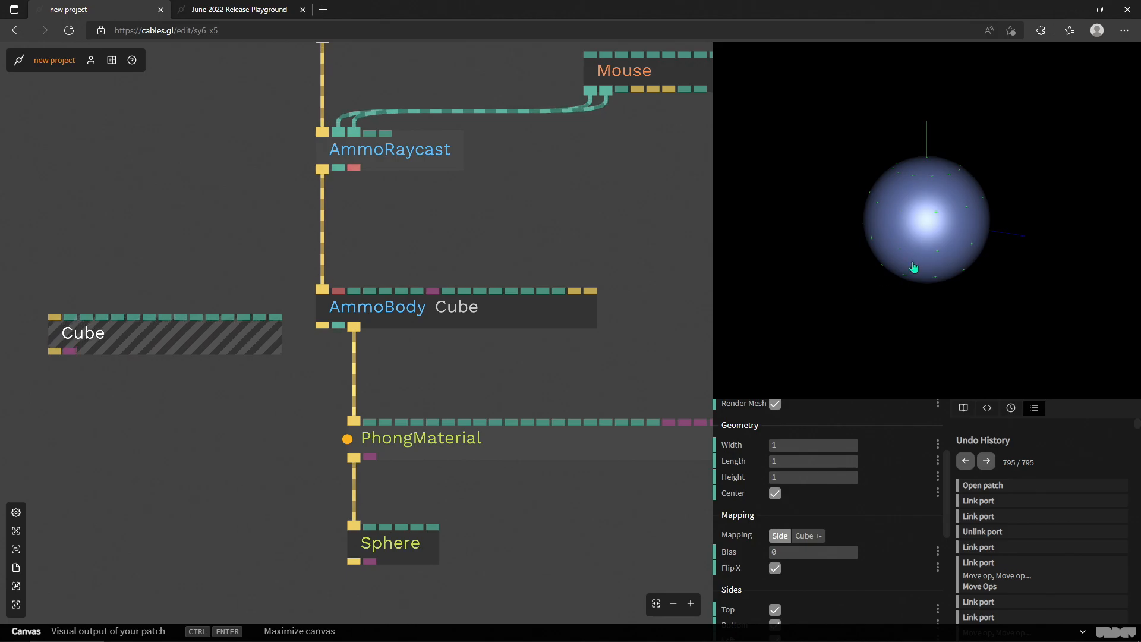
- Orbit around the rendered sphere and review the AmmoRaycast's Has Hit and Hit Body Name outputs
left_click_drag(860, 326, 860, 253)
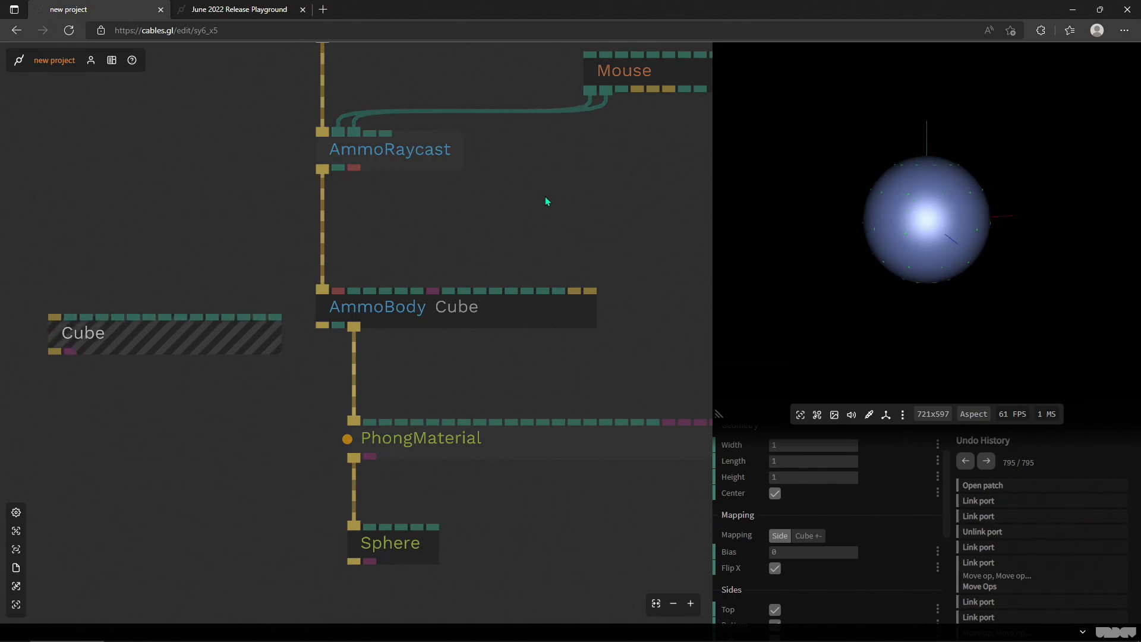
left_click_drag(537, 202, 468, 263)
left_click(326, 215)
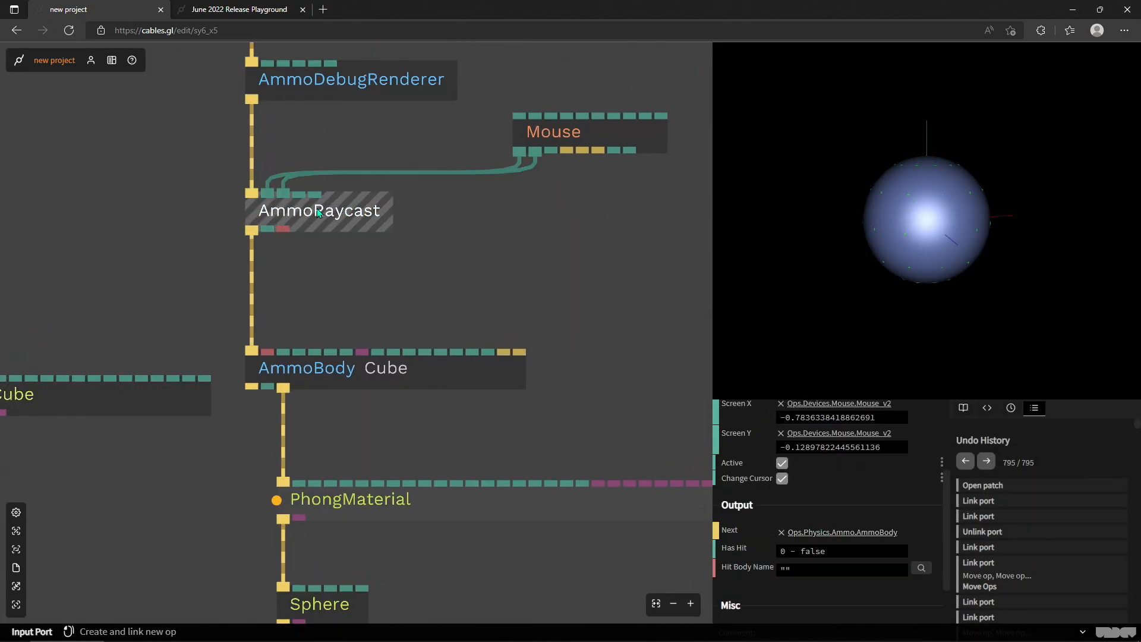
scroll(789, 517, "down", 3)
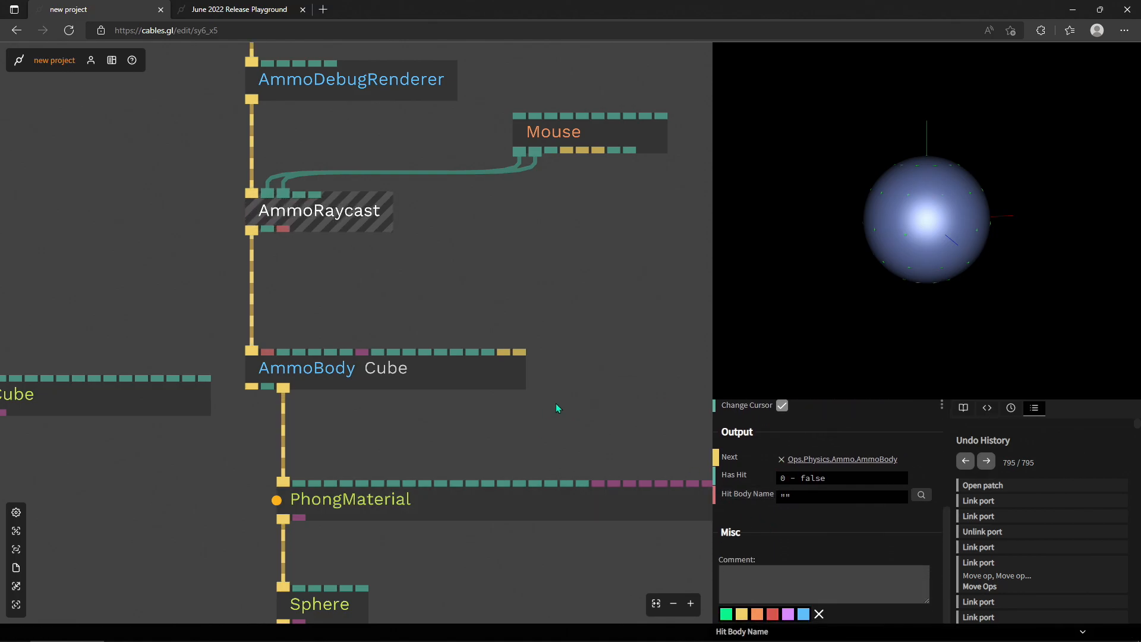
scroll(535, 362, "down", 3)
left_click(319, 290)
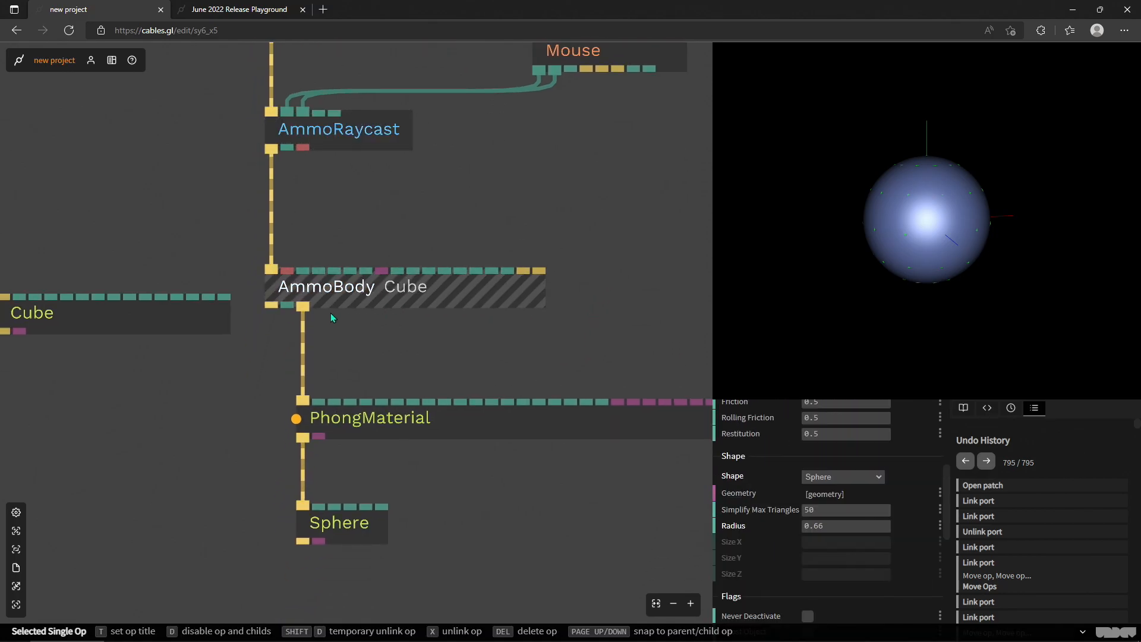
- Move the unlinked Cube up so it sits at about the height of the AmmoRaycast
left_click_drag(159, 312, 133, 190)
scroll(347, 206, "down", 4)
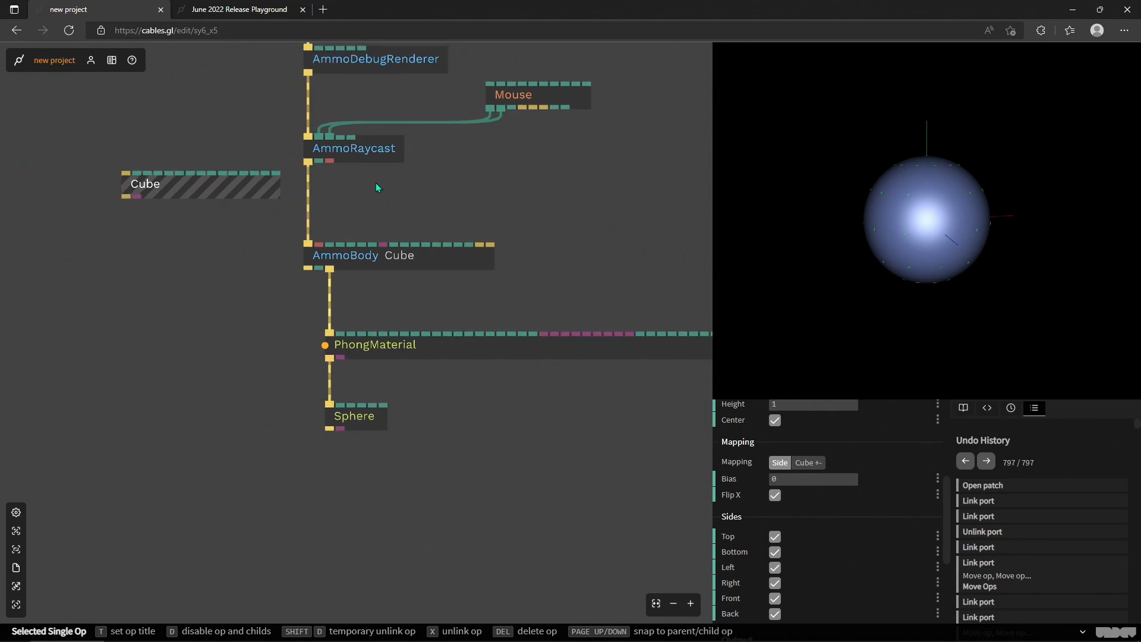
scroll(361, 259, "up", 4)
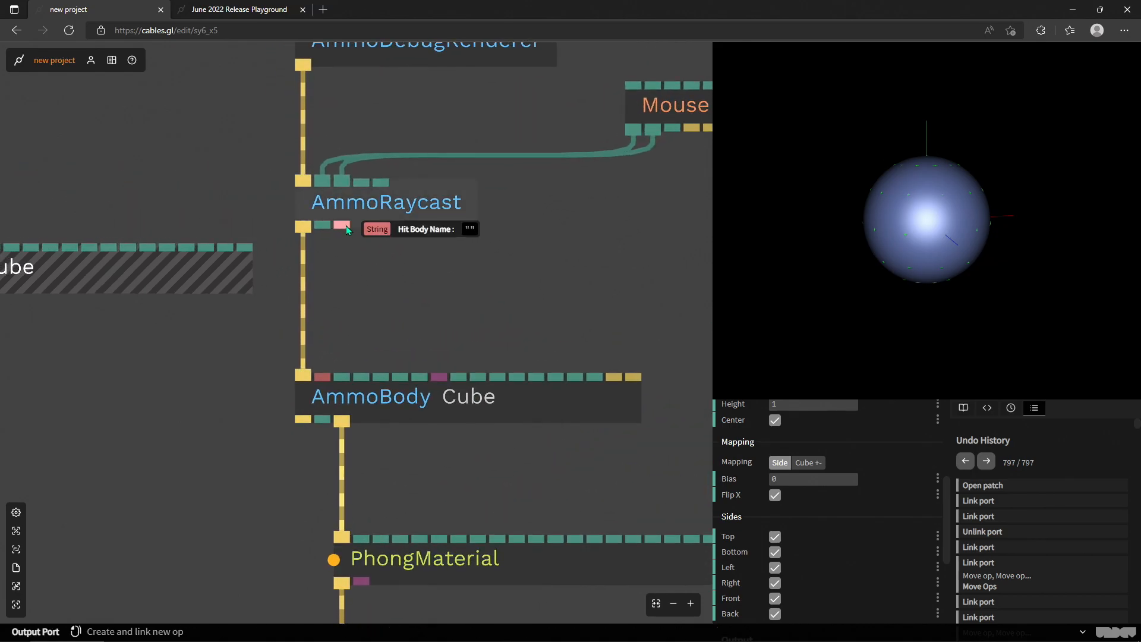
- Attach a VizString op to the AmmoRaycast's Hit Body Name output and place it just below the raycast
left_click(390, 202)
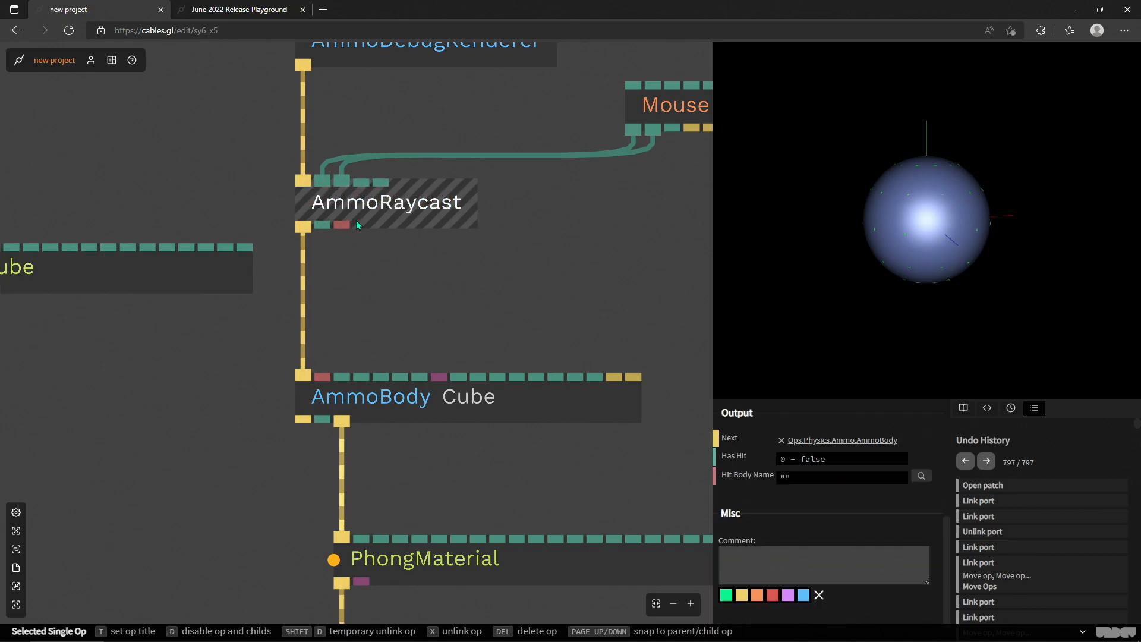
left_click(342, 225)
type("viz")
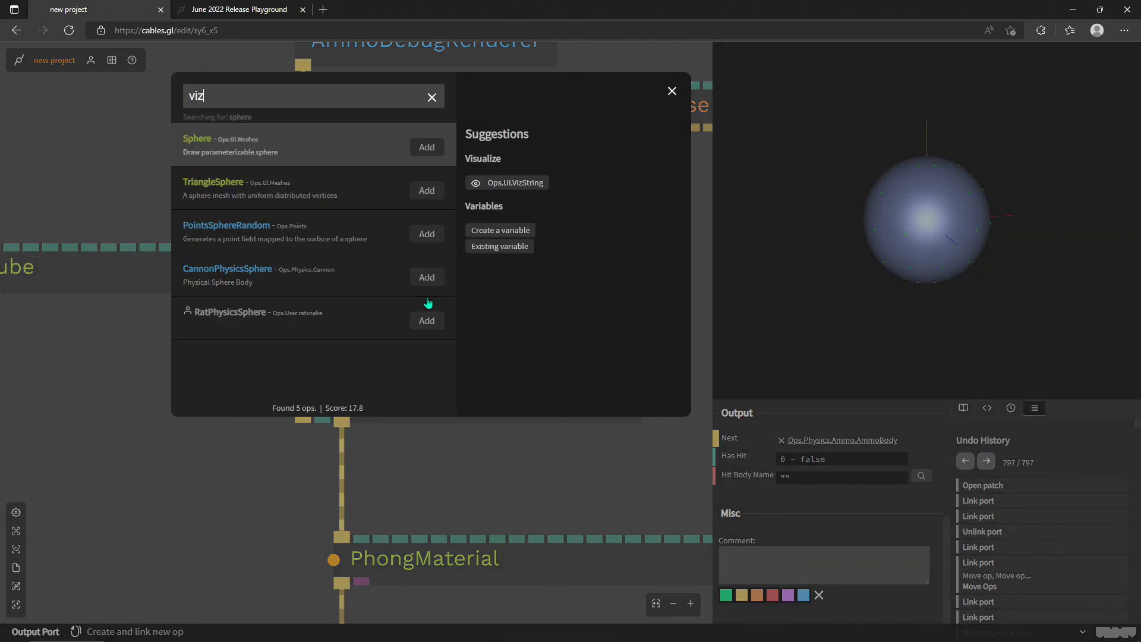
type("str")
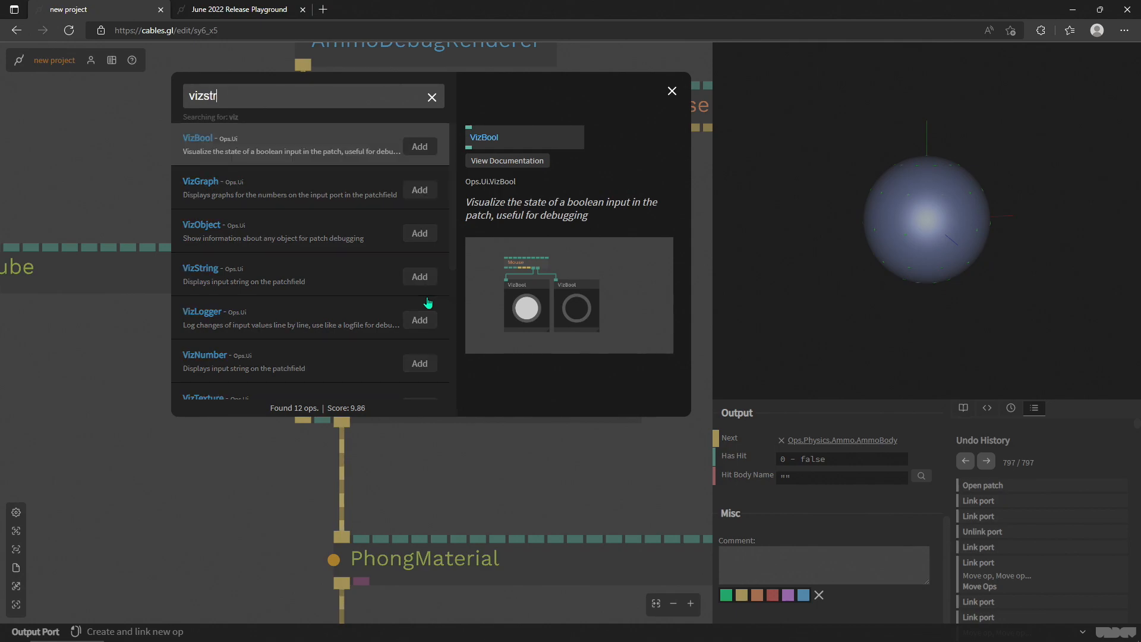
key("Return")
left_click_drag(401, 323, 476, 291)
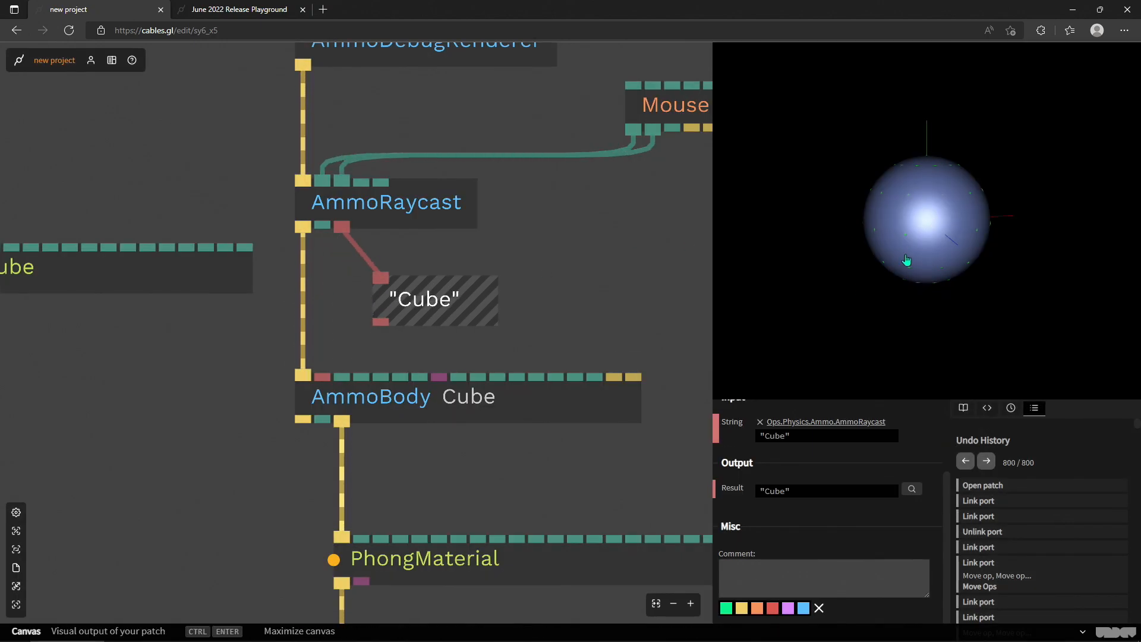
- Rename the AmmoBody from its Cube label to Sphere
scroll(530, 433, "down", 2)
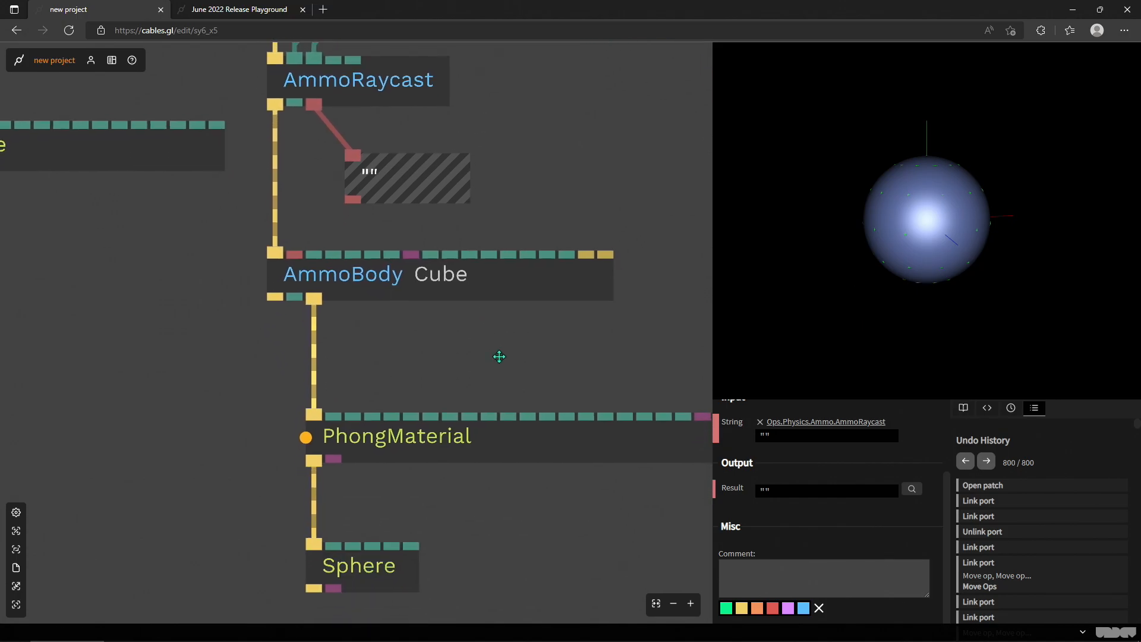
left_click(454, 279)
double_click(862, 449)
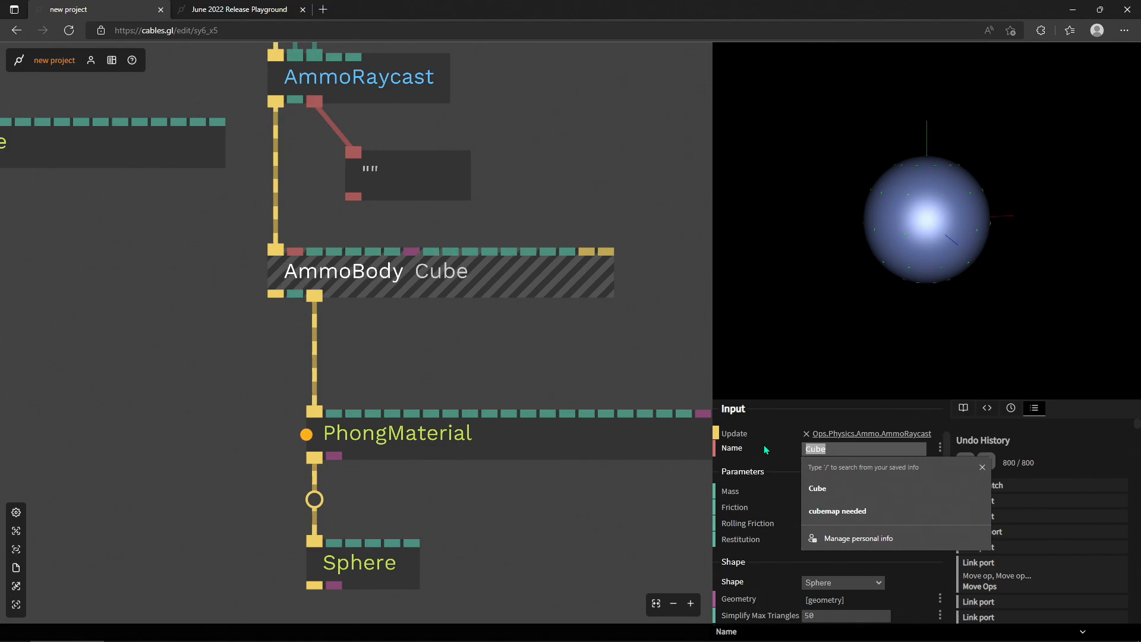
type("Sphere")
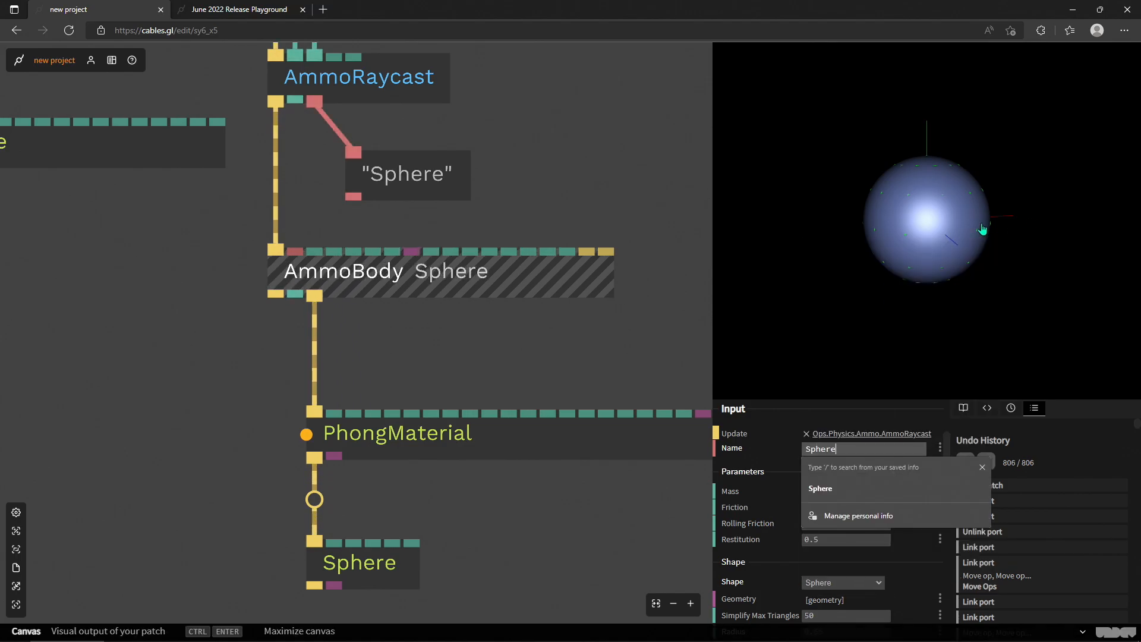
left_click(892, 302)
left_click(498, 278)
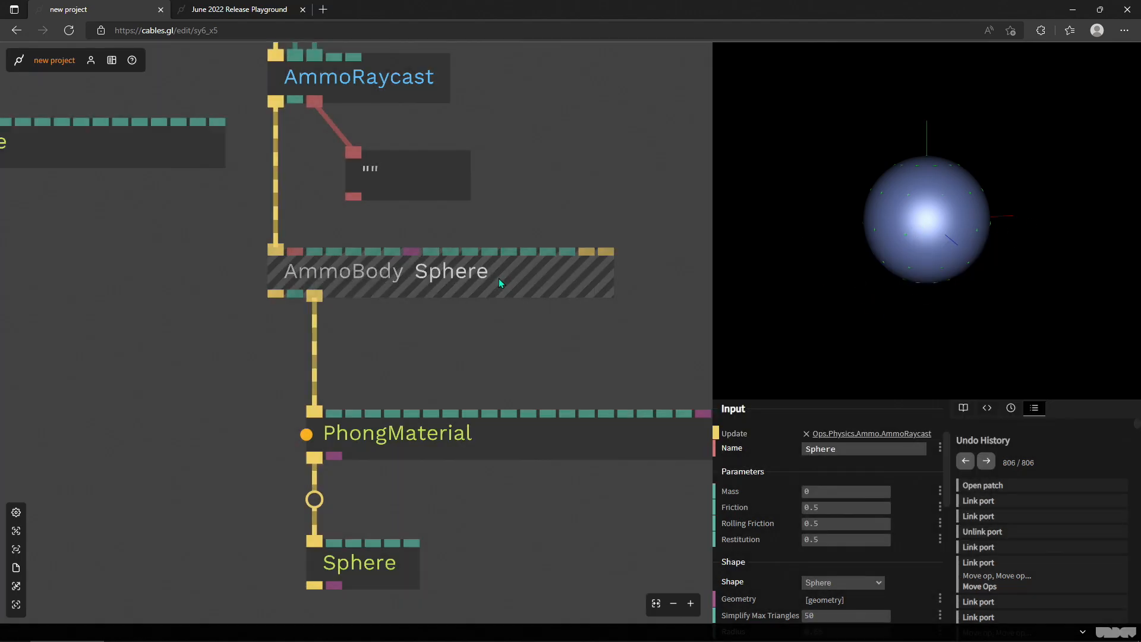
- Shift the VizString op around below the AmmoRaycast and delete it
mouse_move(357, 197)
left_mouse_down()
mouse_move(397, 218)
mouse_move(358, 197)
left_mouse_up()
left_click(411, 171)
left_click_drag(411, 171, 528, 139)
left_click(348, 81)
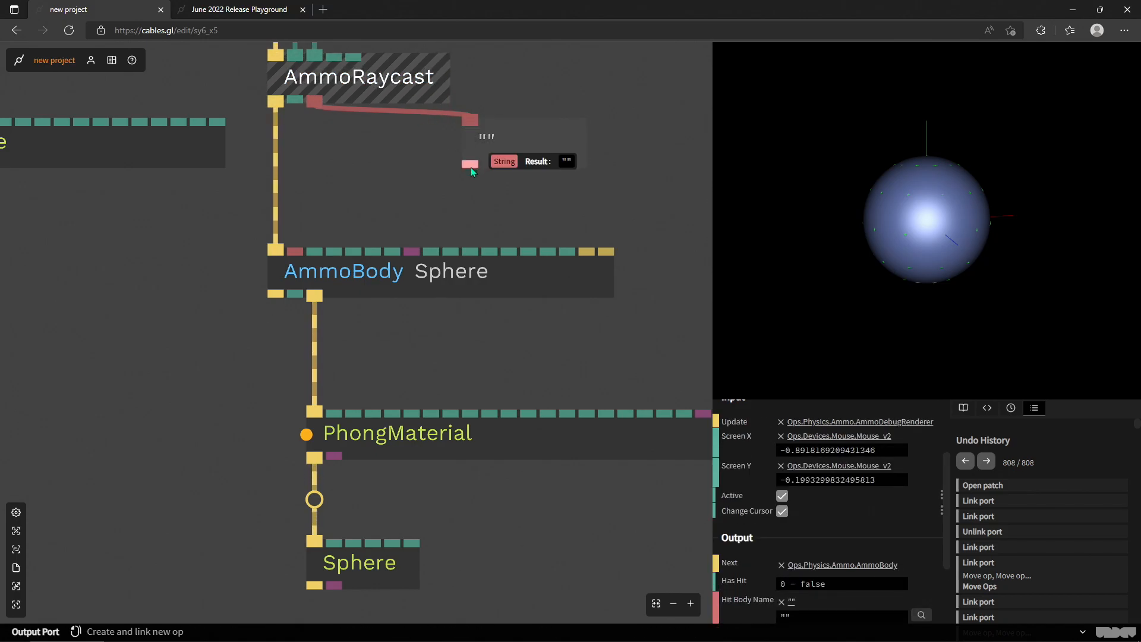
left_click_drag(511, 143, 511, 159)
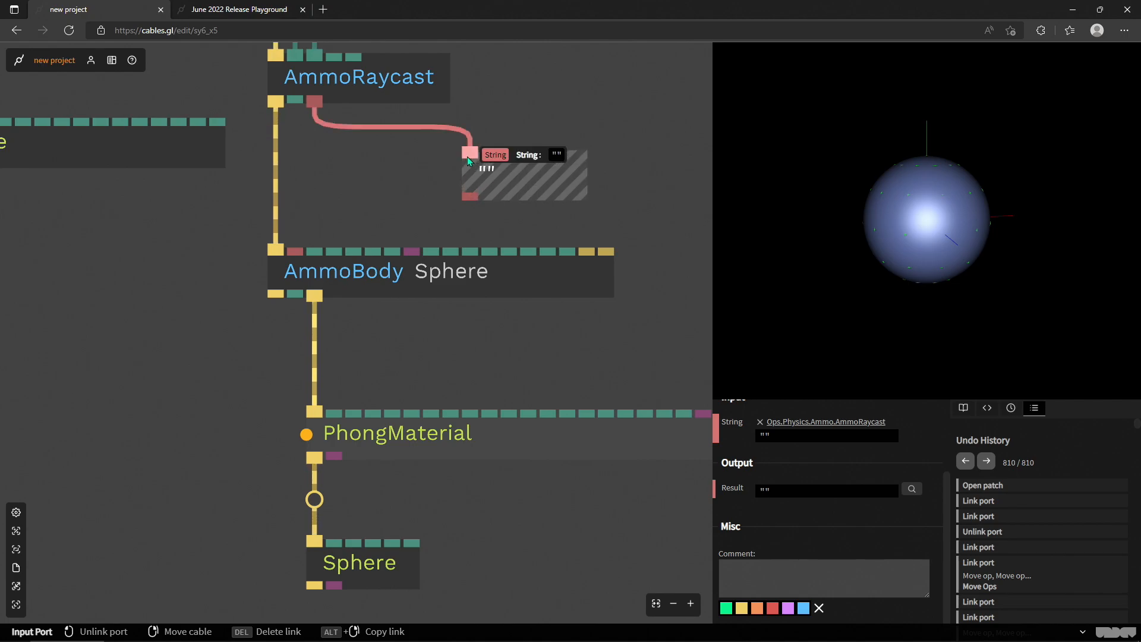
left_click_drag(545, 169, 487, 169)
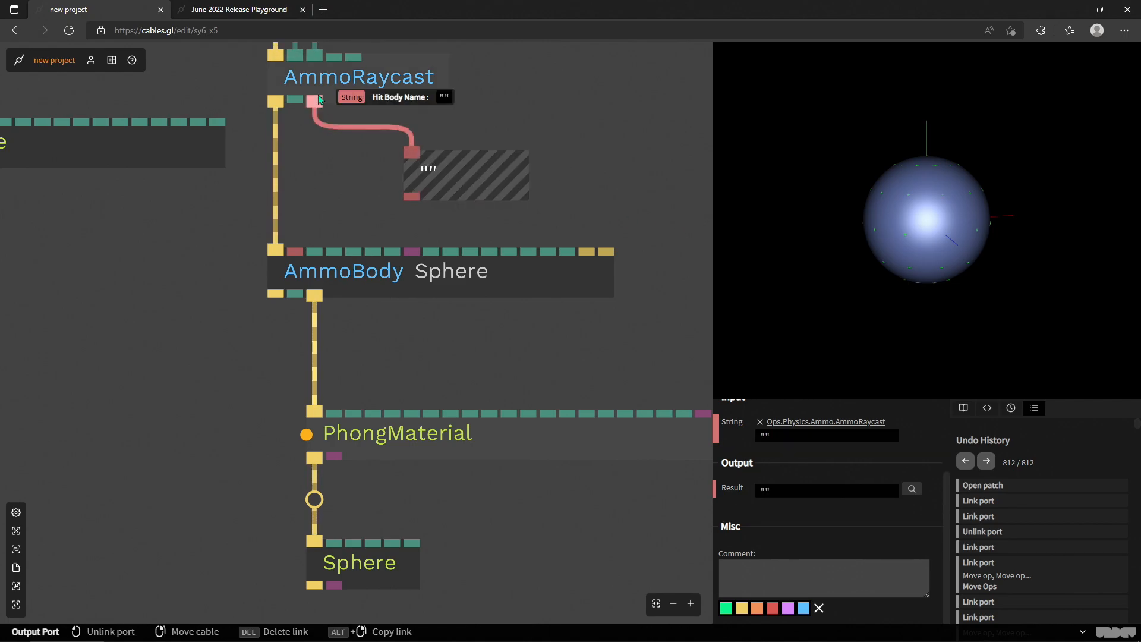
left_click_drag(611, 216, 512, 222)
scroll(535, 181, "down", 3)
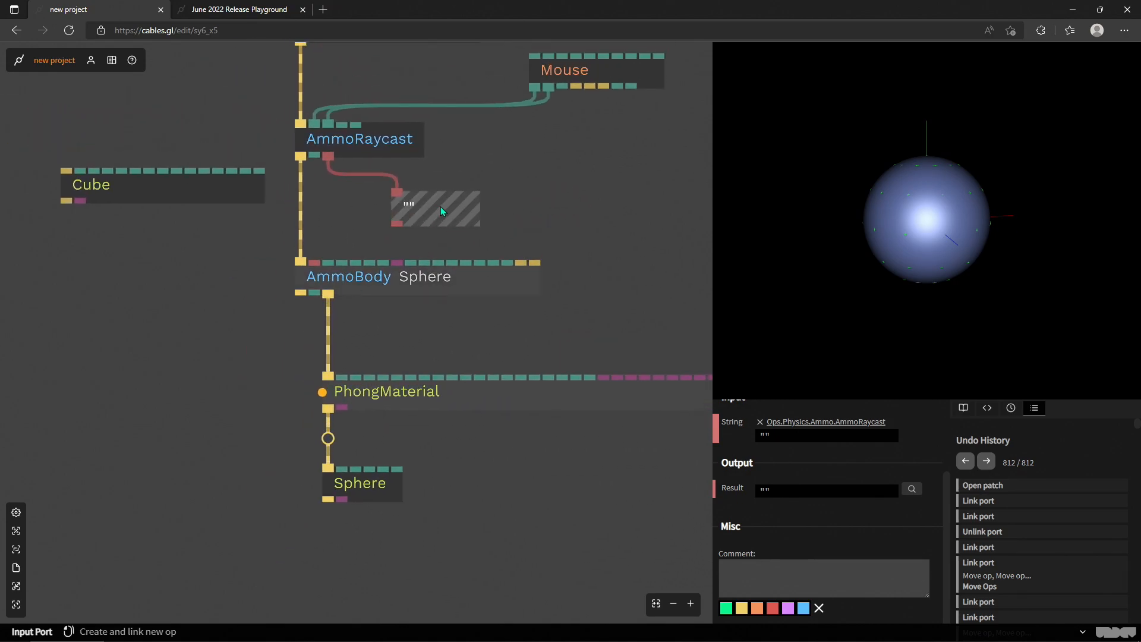
key("Delete")
- Examine the AmmoBody's parameters and outputs, especially its Ray Hit output
scroll(416, 206, "down", 3)
left_click_drag(394, 216, 615, 220)
scroll(247, 251, "down", 5)
scroll(365, 217, "up", 5)
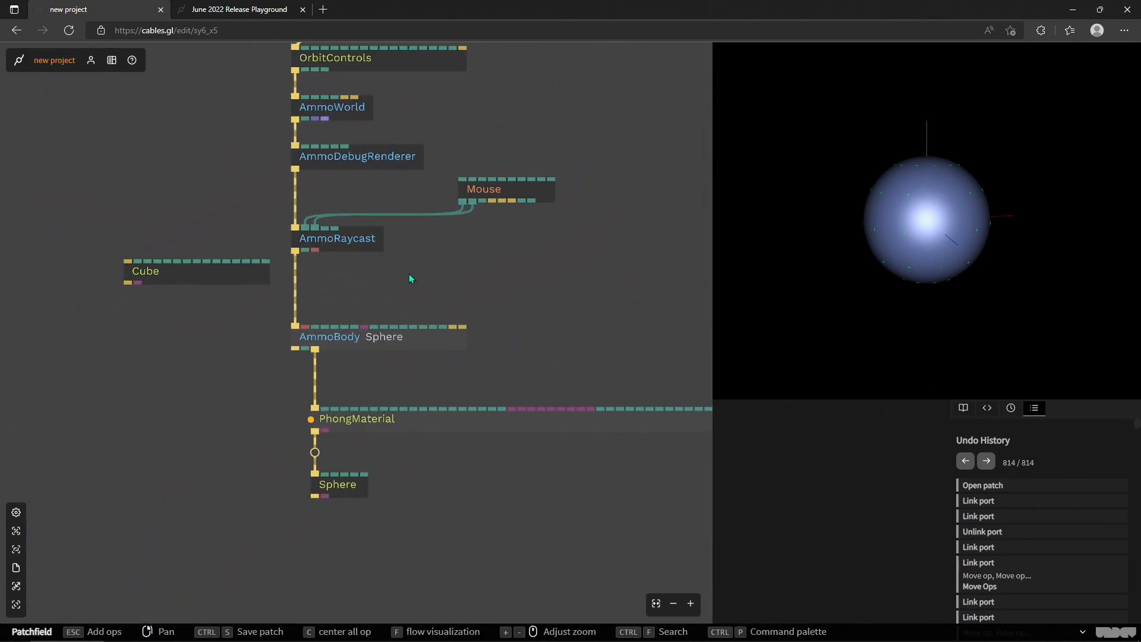
scroll(332, 361, "up", 3)
left_click(320, 332)
left_click_drag(434, 374, 405, 230)
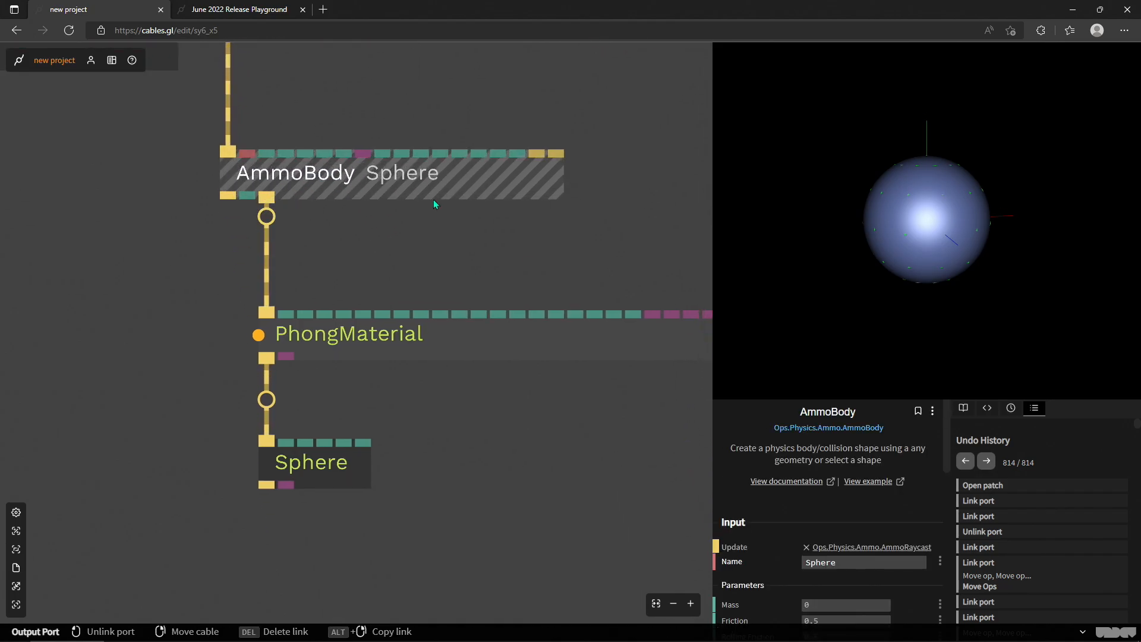
scroll(791, 504, "down", 2)
scroll(791, 504, "down", 5)
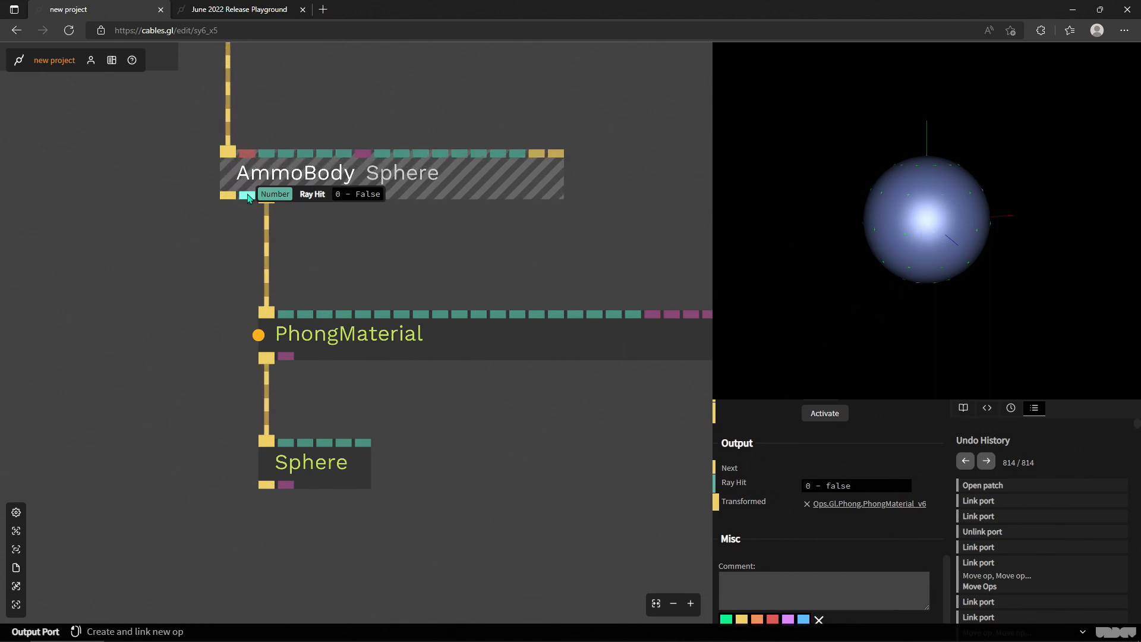
- Create a BoolAnim op from the AmmoBody's Ray Hit output and position it below the body
left_click_drag(452, 255, 366, 307)
scroll(376, 298, "down", 2)
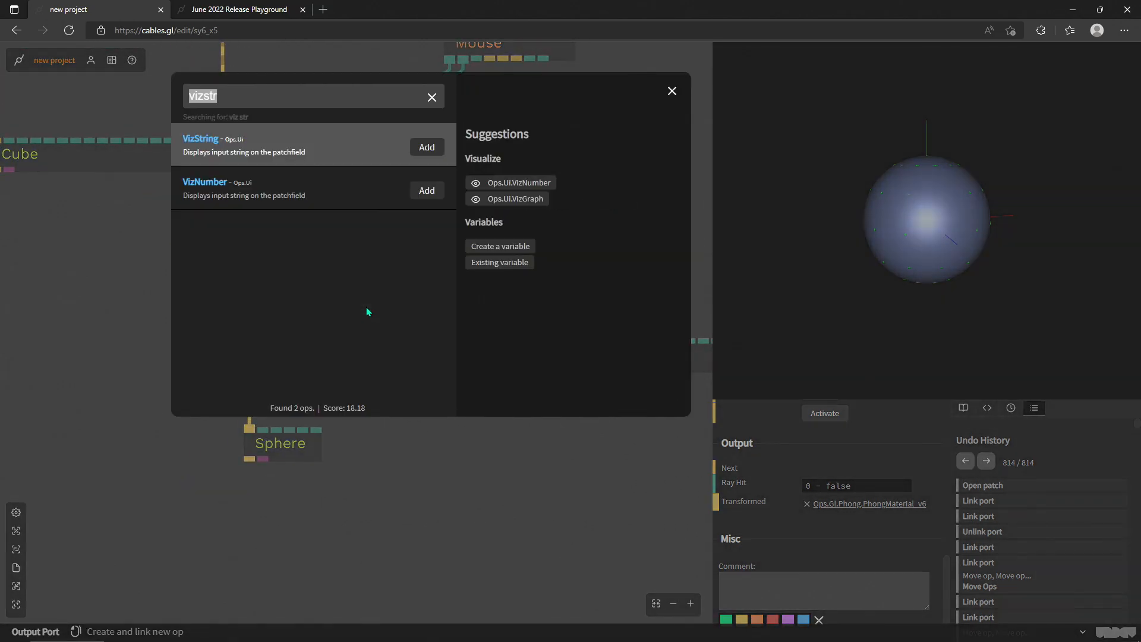
type("bool")
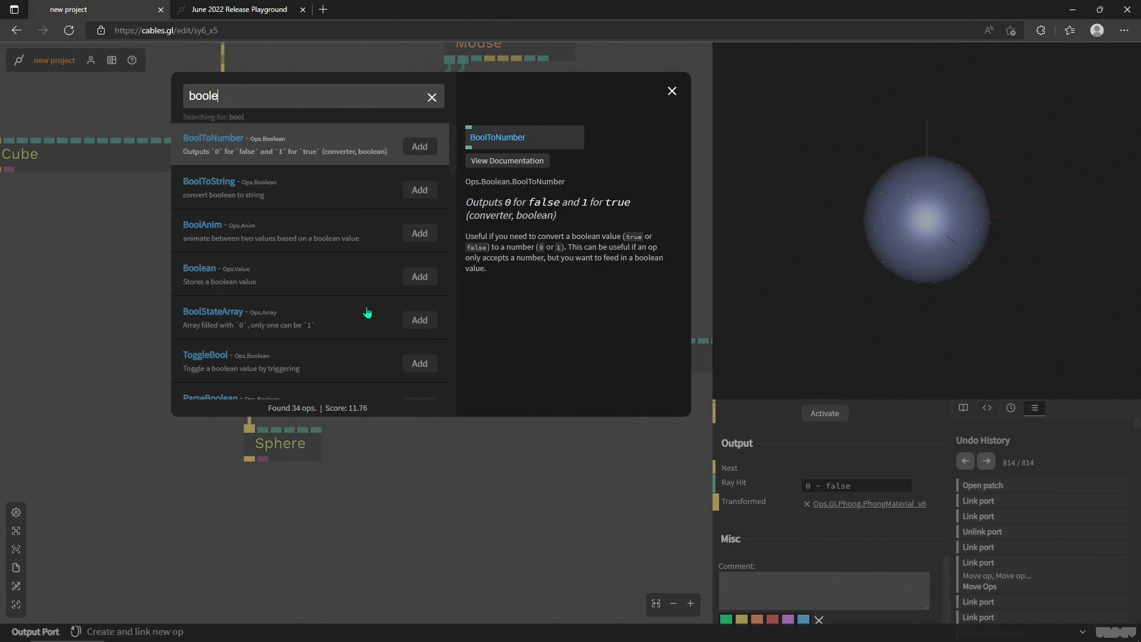
type("e")
key("BackSpace")
type("a")
key("Return")
left_click_drag(436, 337, 369, 315)
- Shift the PhongMaterial and Sphere ops down and insert a Transform op between the AmmoBody and the PhongMaterial
left_click_drag(473, 470, 224, 339)
left_click_drag(340, 369, 340, 455)
left_click(319, 354)
left_click(249, 368)
type("trans")
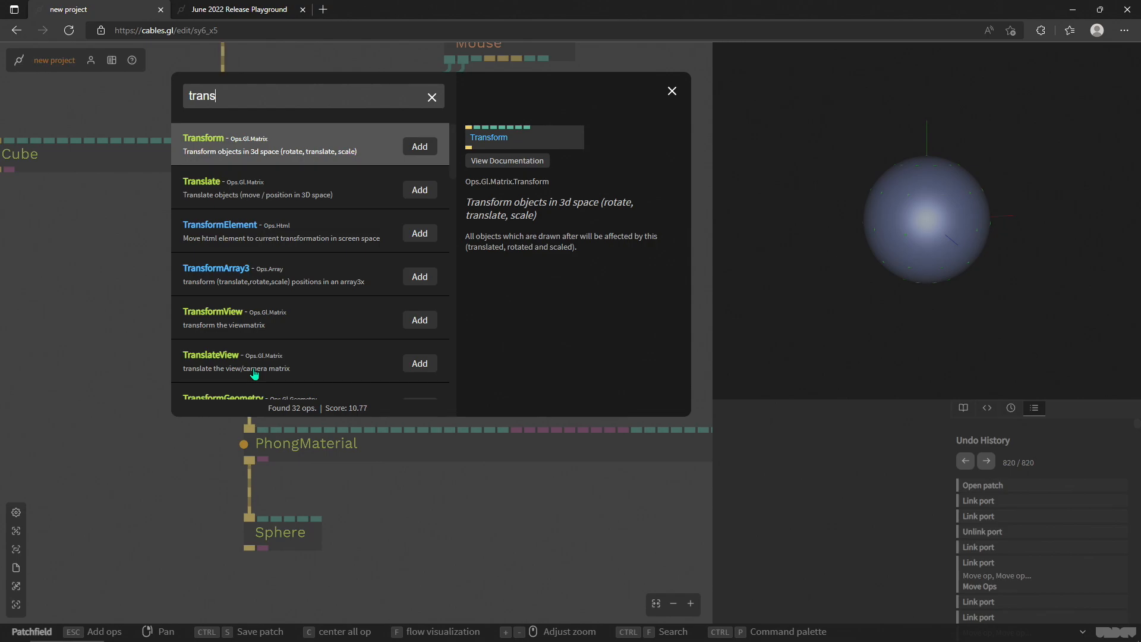
key("Return")
scroll(348, 365, "up", 4)
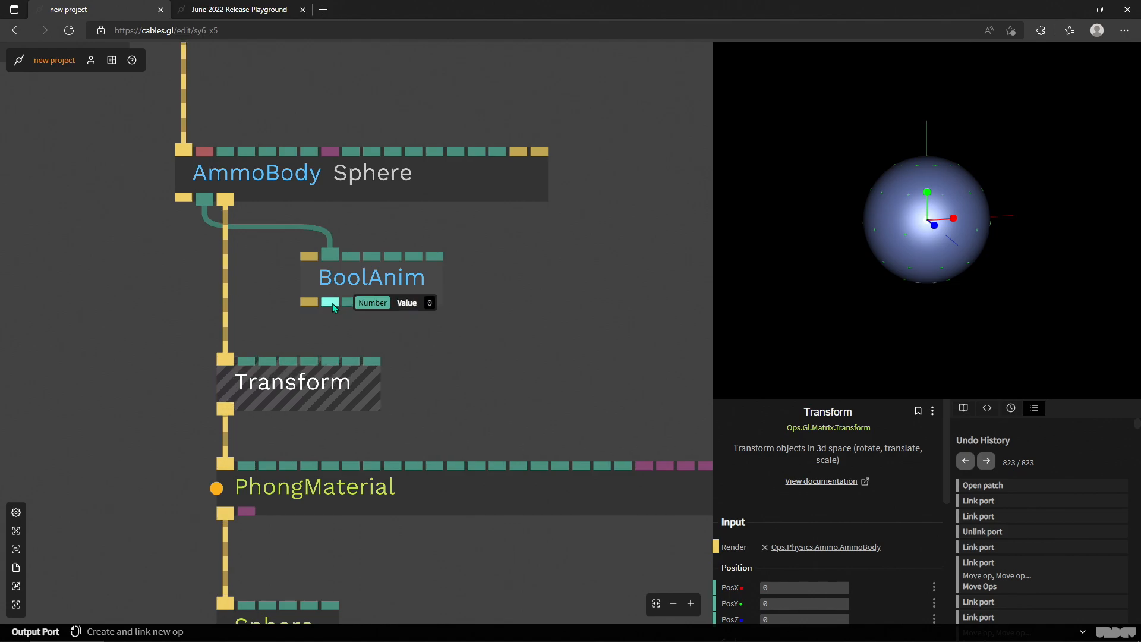
- Link the BoolAnim's Value output to the Scale input of the Transform below it
left_click_drag(333, 305, 355, 357)
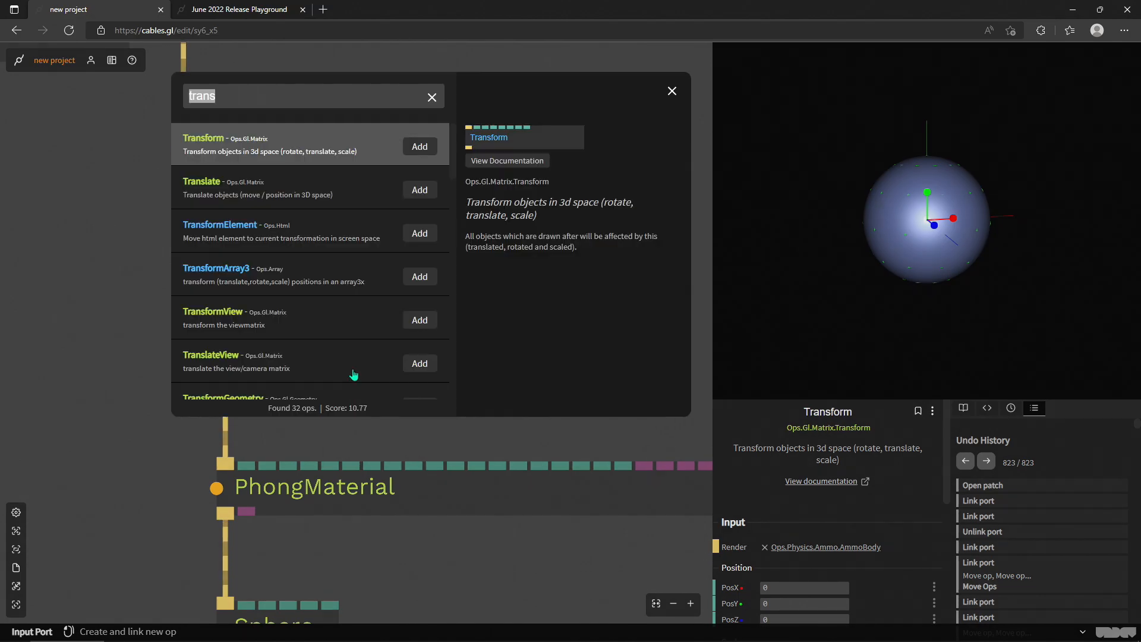
left_click(498, 439)
scroll(772, 544, "down", 2)
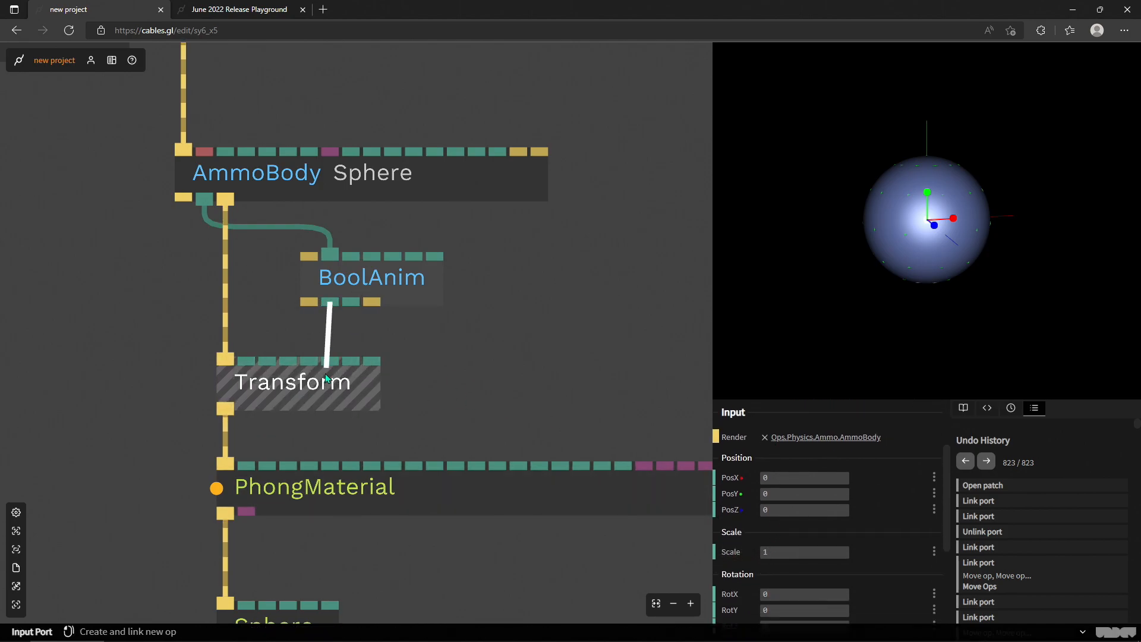
left_click_drag(326, 372, 333, 373)
left_click(345, 377)
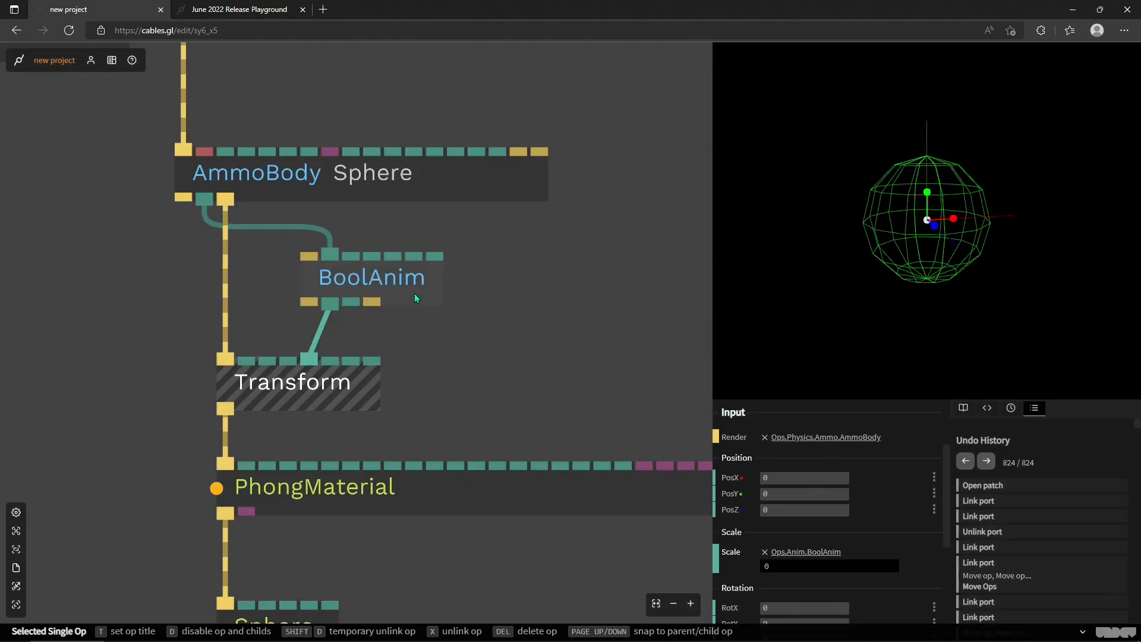
- Set the BoolAnim's Value False to 1 and Value True to 2
left_click(419, 297)
scroll(773, 532, "down", 2)
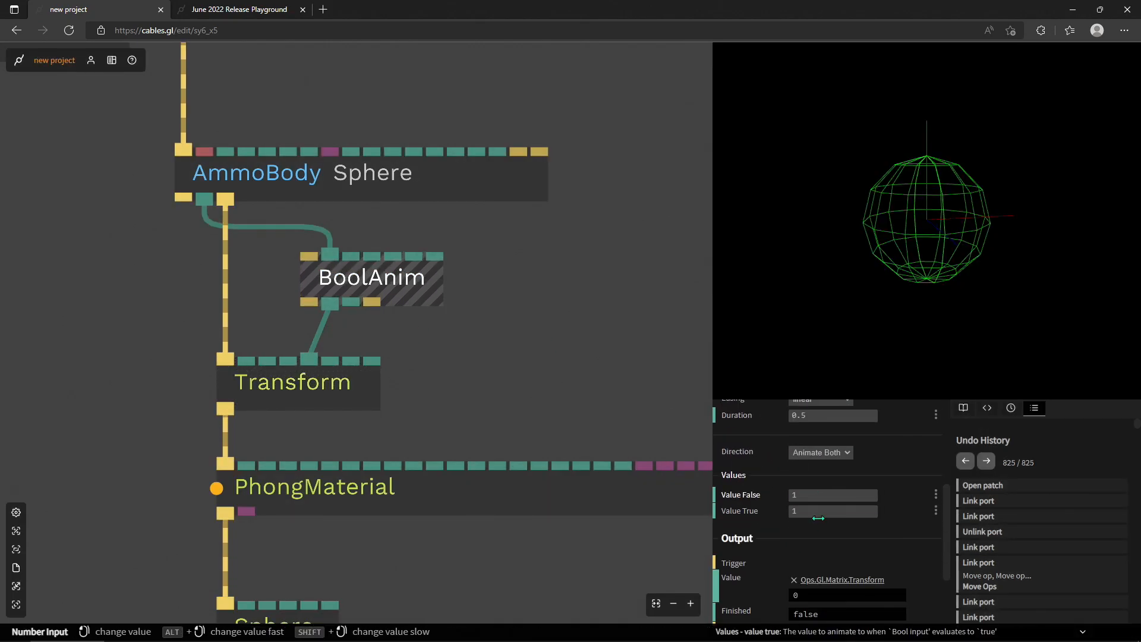
type("2")
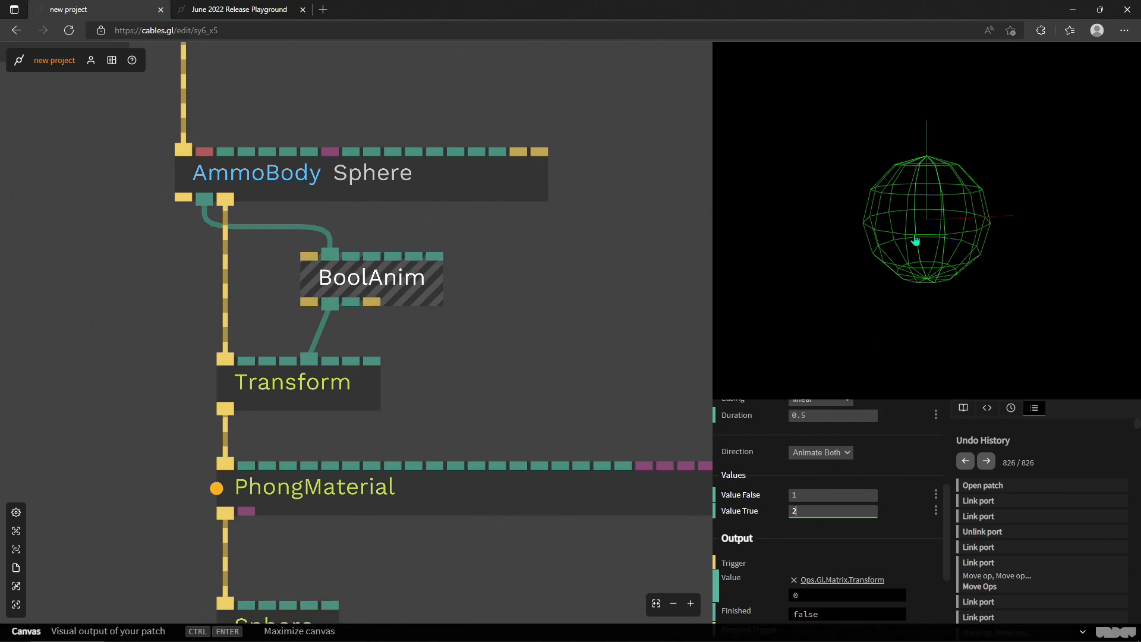
left_click(625, 242)
- Wire the BoolAnim into the trigger chain between the AmmoBody's Transformed output and the Transform, and set its duration to 0.1
mouse_move(307, 260)
left_mouse_down()
mouse_move(234, 205)
mouse_move(182, 200)
left_mouse_up()
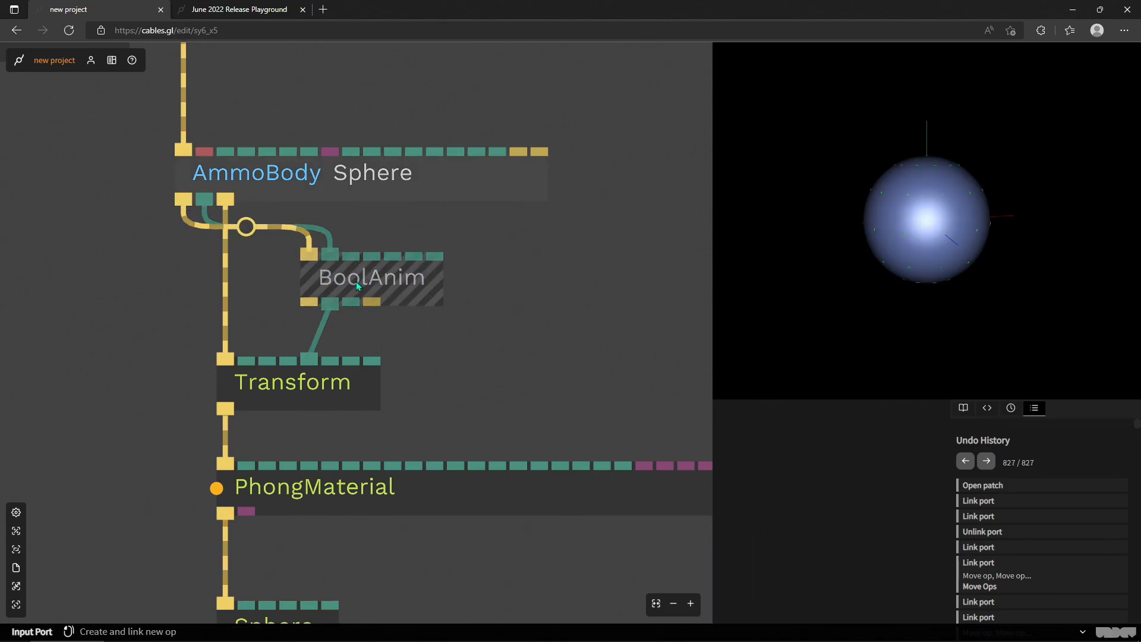
left_click_drag(373, 281, 143, 281)
left_click(106, 248)
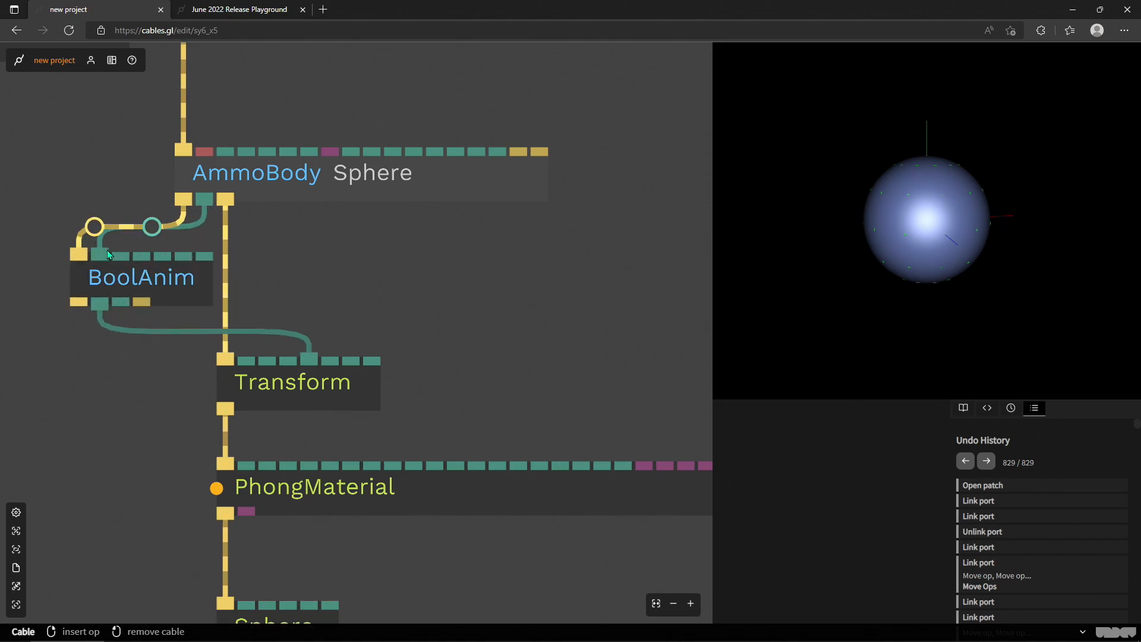
left_click_drag(124, 284, 239, 289)
left_click_drag(302, 309, 280, 303)
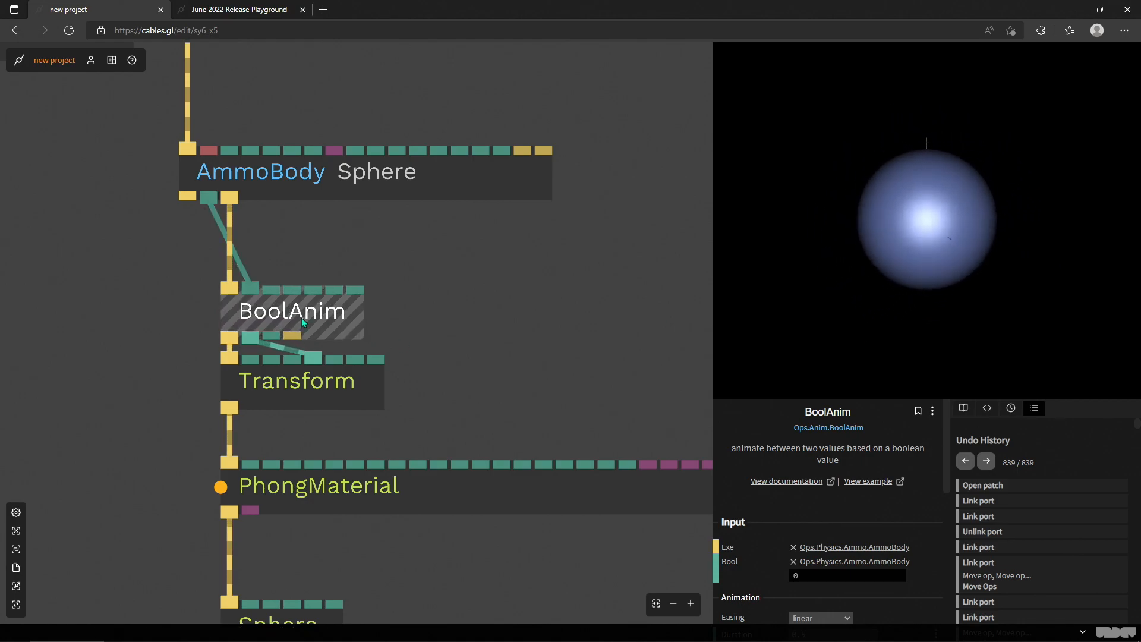
scroll(832, 475, "down", 2)
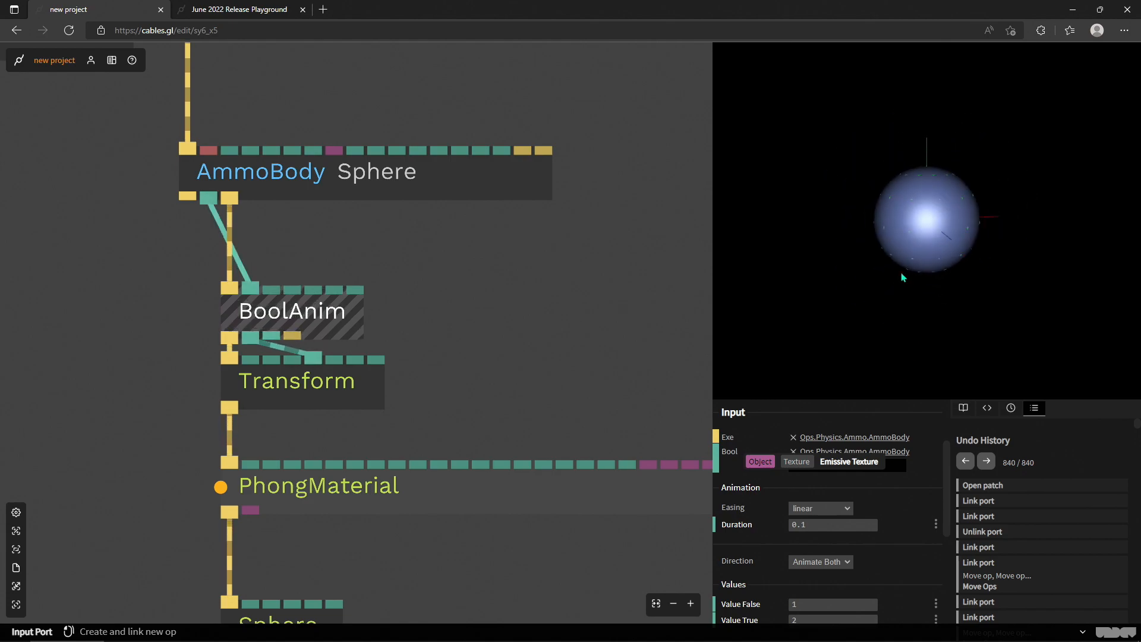
- Insert a Transform op between the AmmoRaycast and the AmmoBody
scroll(486, 266, "down", 3)
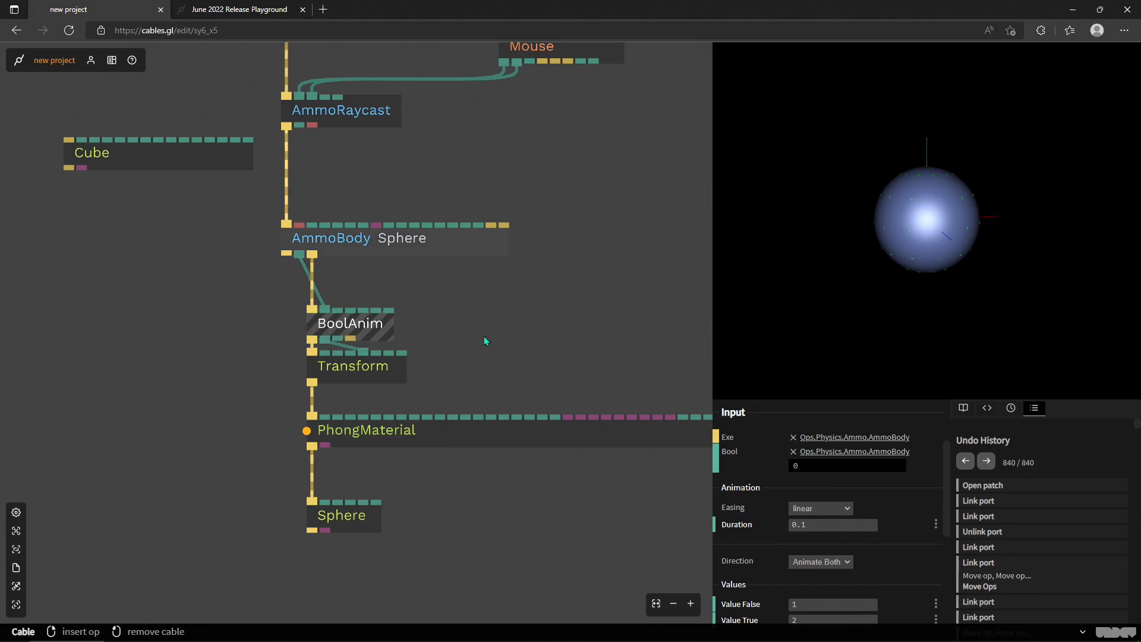
left_click(287, 177)
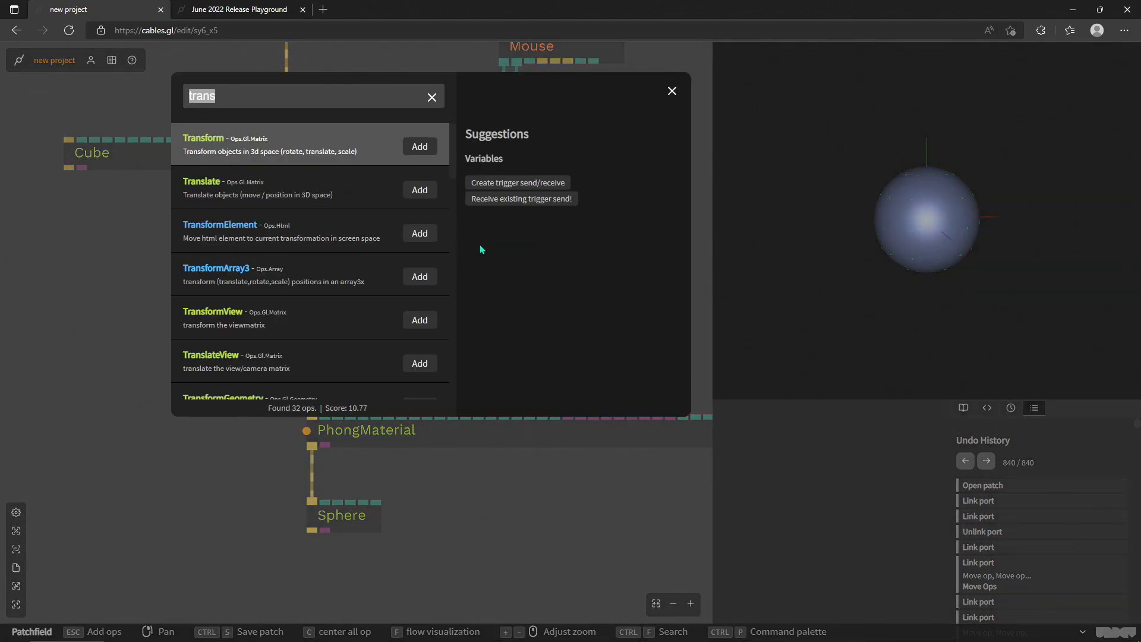
type("trans")
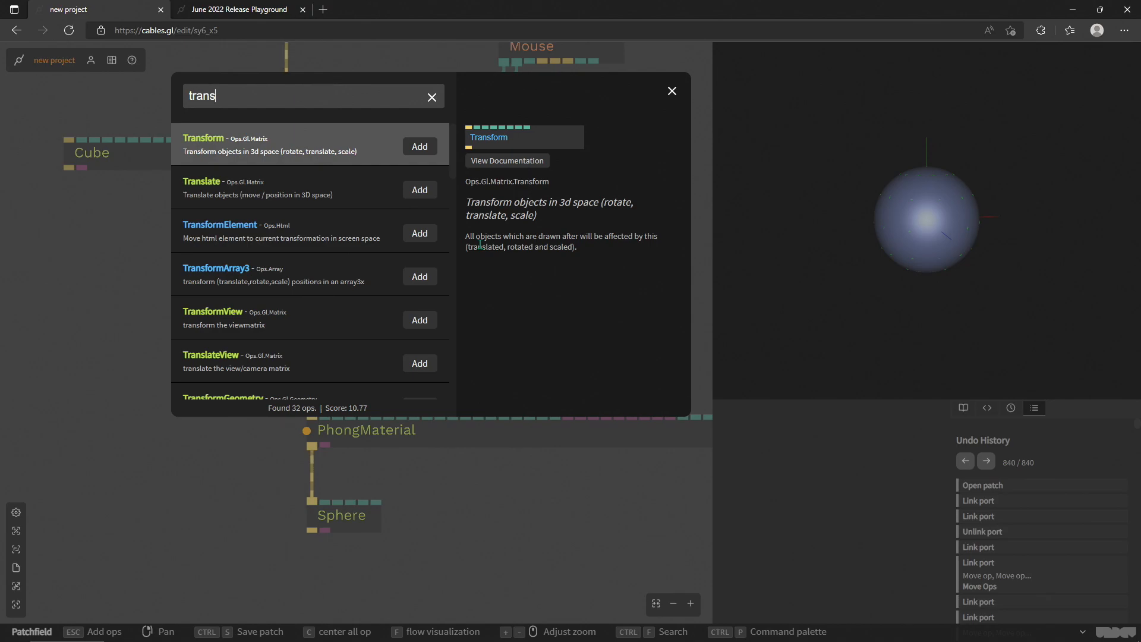
key("Return")
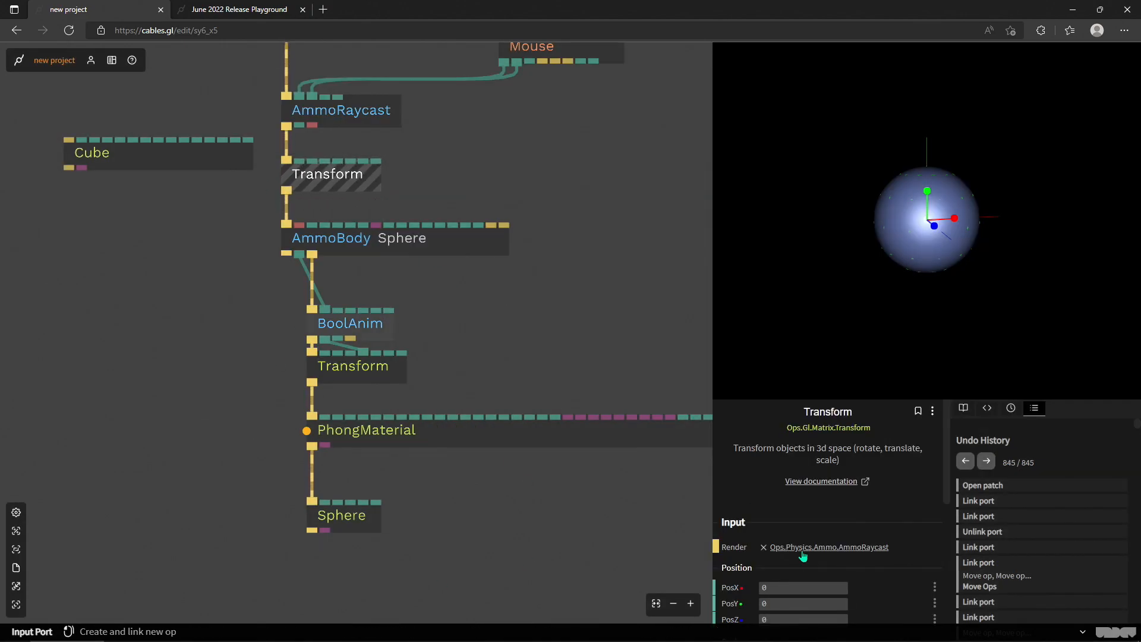
- Offset the upper Transform to about PosX 3.81, PosY -0.83 and PosZ -1.08, and inspect the sphere from other angles
scroll(826, 505, "down", 2)
left_click_drag(802, 478, 767, 509)
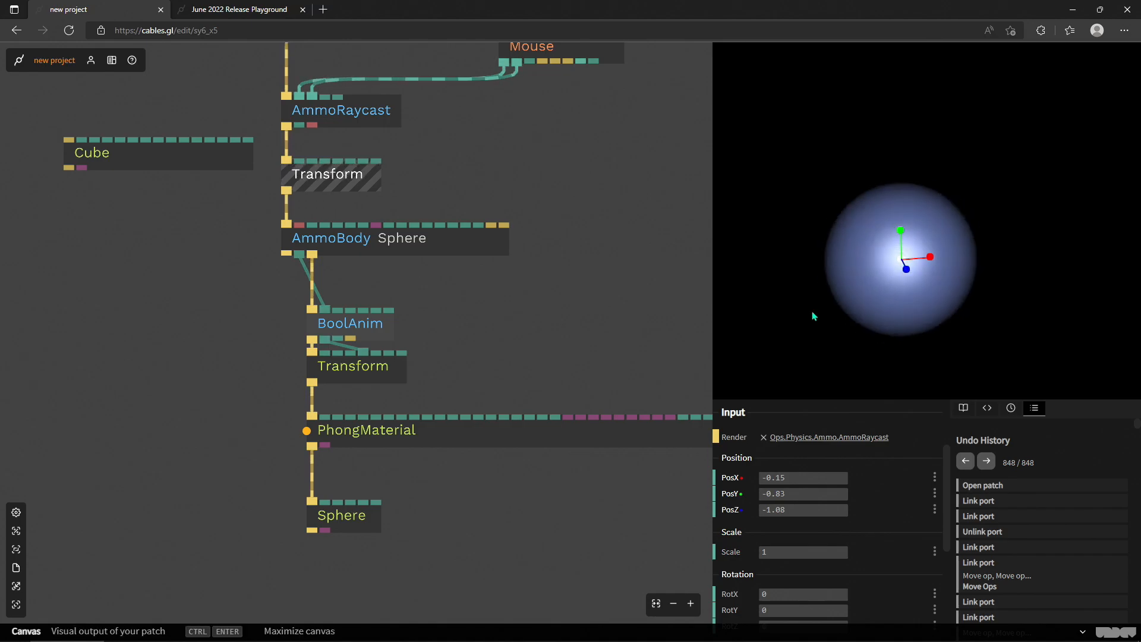
left_click_drag(874, 321, 930, 286)
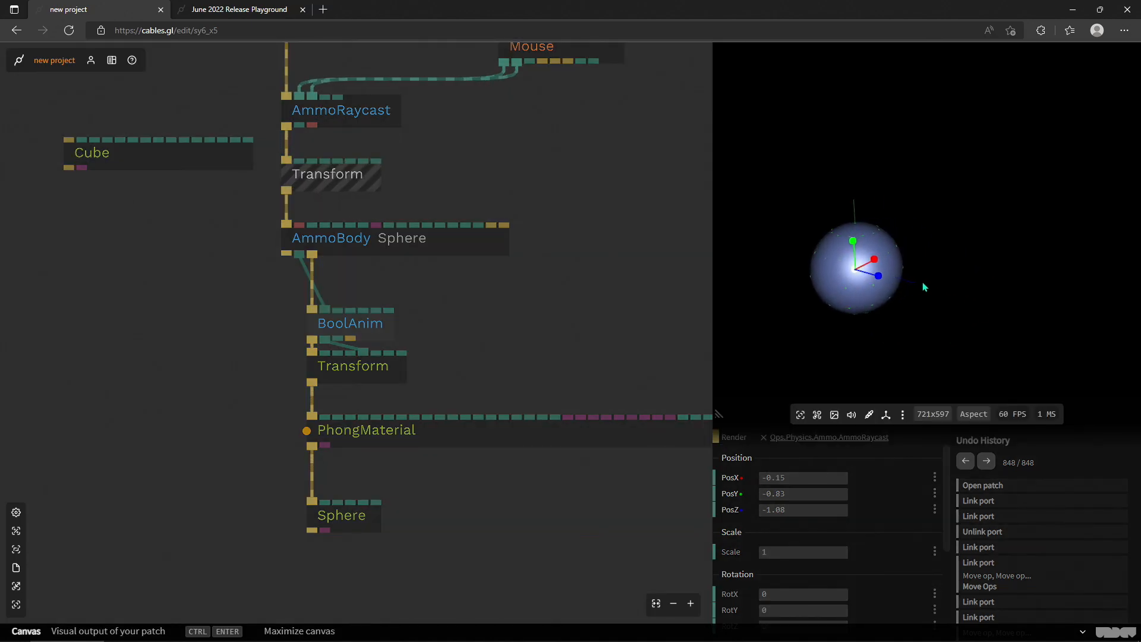
left_click(785, 492)
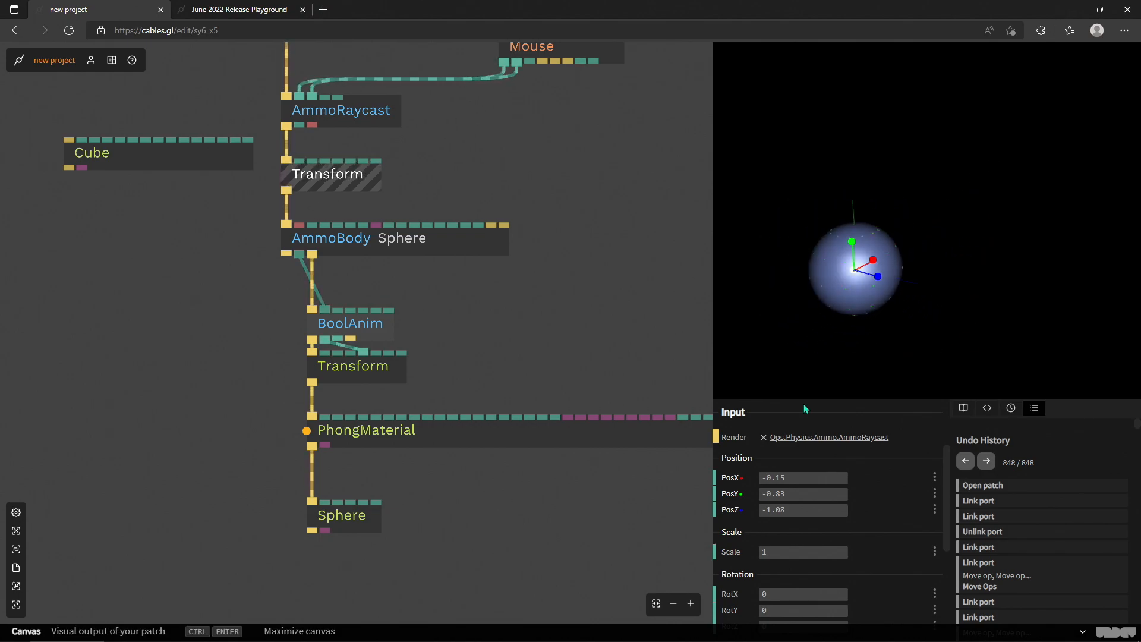
left_click_drag(872, 260, 963, 214)
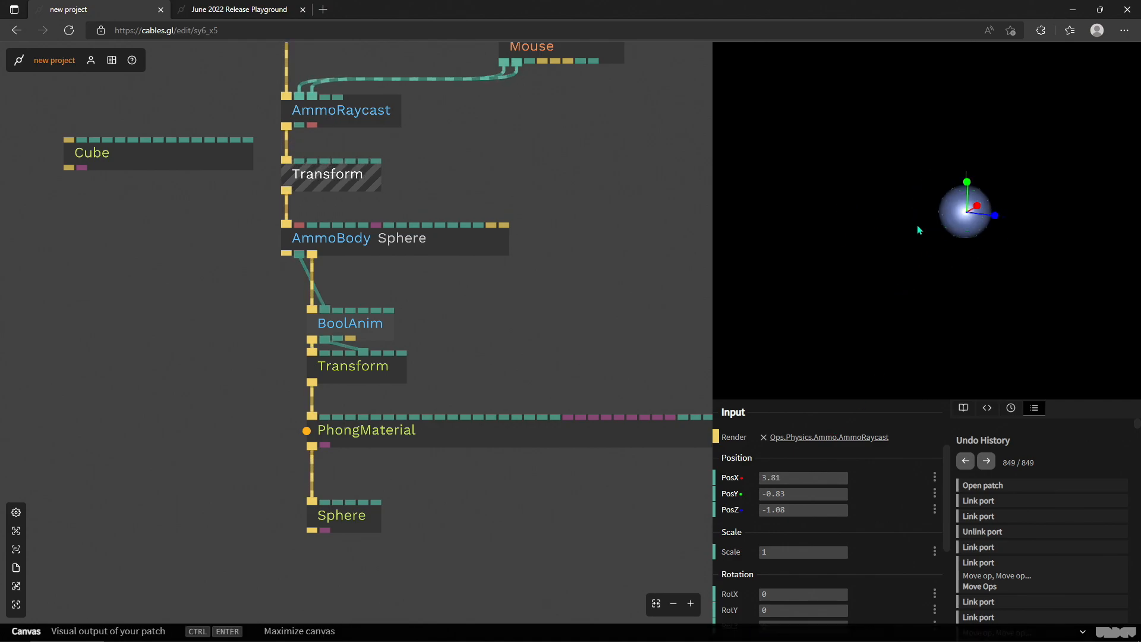
left_click_drag(854, 310, 938, 332)
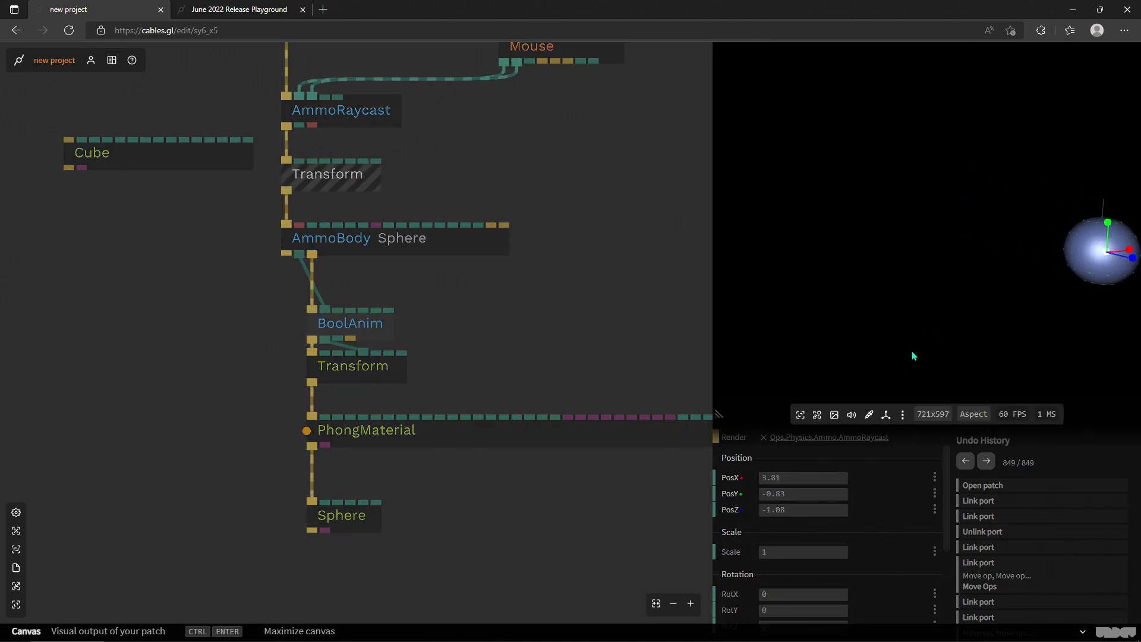
- Move the whole op chain from the upper Transform to the Sphere further down below the AmmoRaycast
left_click(334, 178)
left_click_drag(578, 523, 333, 263)
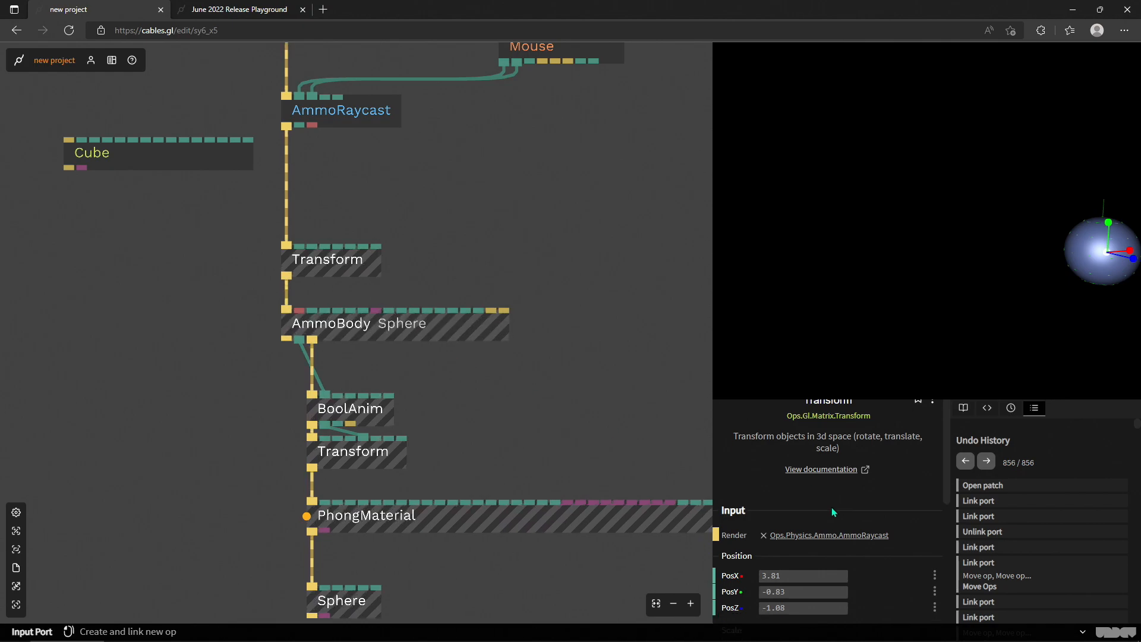
- Try a scale of about 3.36 on the upper Transform and reset it to 1
scroll(812, 542, "down", 2)
left_click_drag(811, 552, 952, 553)
left_click_drag(347, 273, 310, 207)
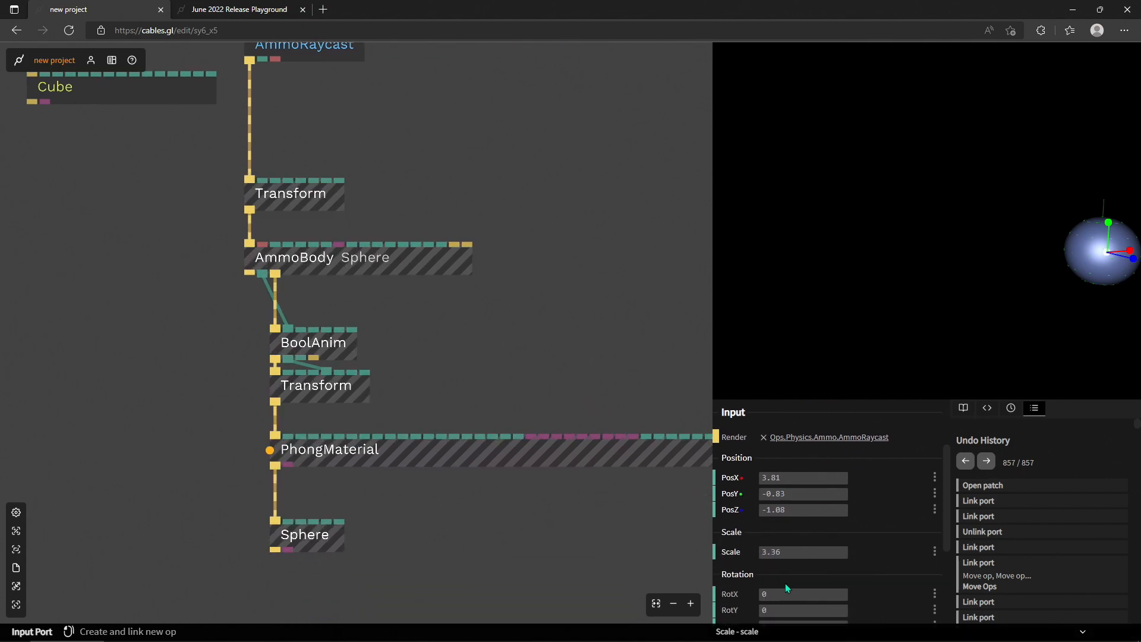
left_click(792, 552)
type("1")
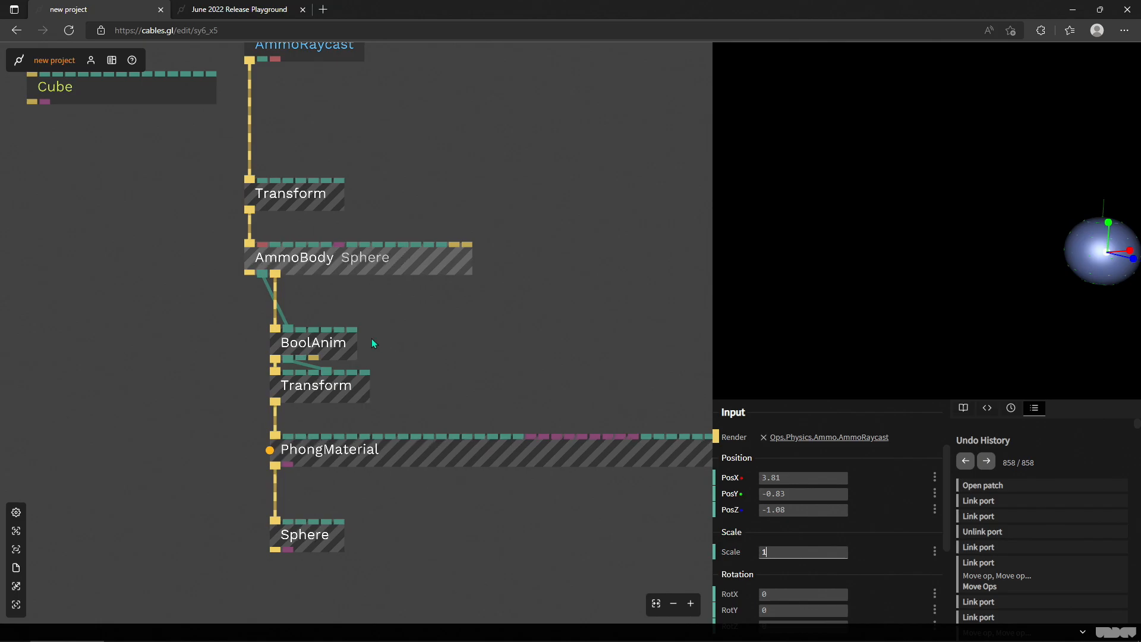
- Try an AmmoBody radius of about 2.55 and link the BoolAnim's Value output to its Radius input
left_click(354, 261)
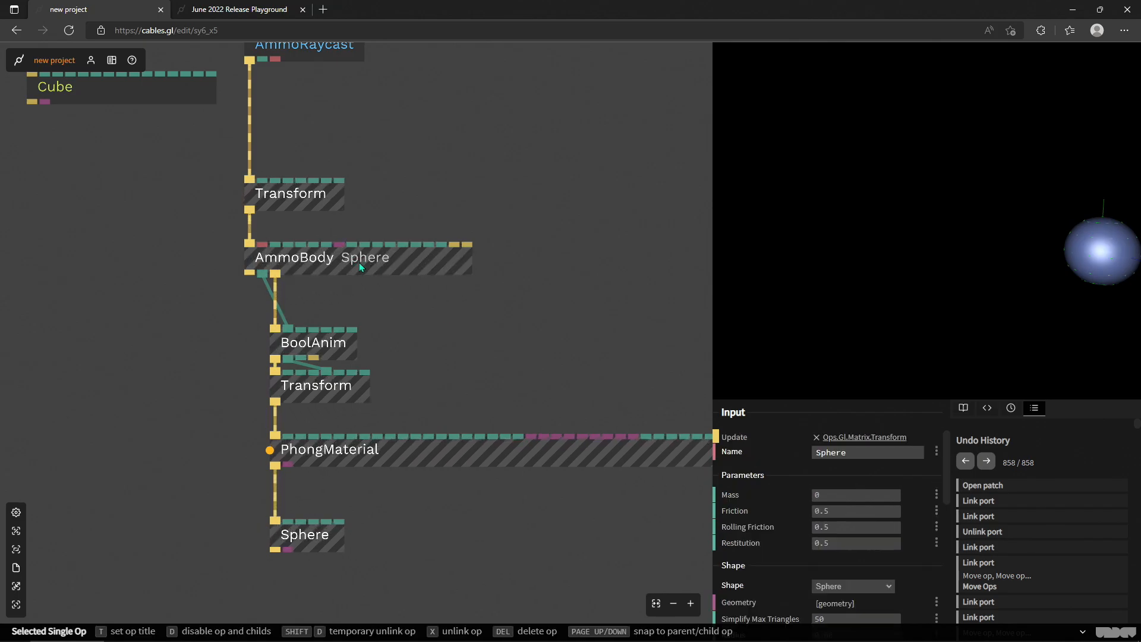
scroll(732, 502, "down", 1)
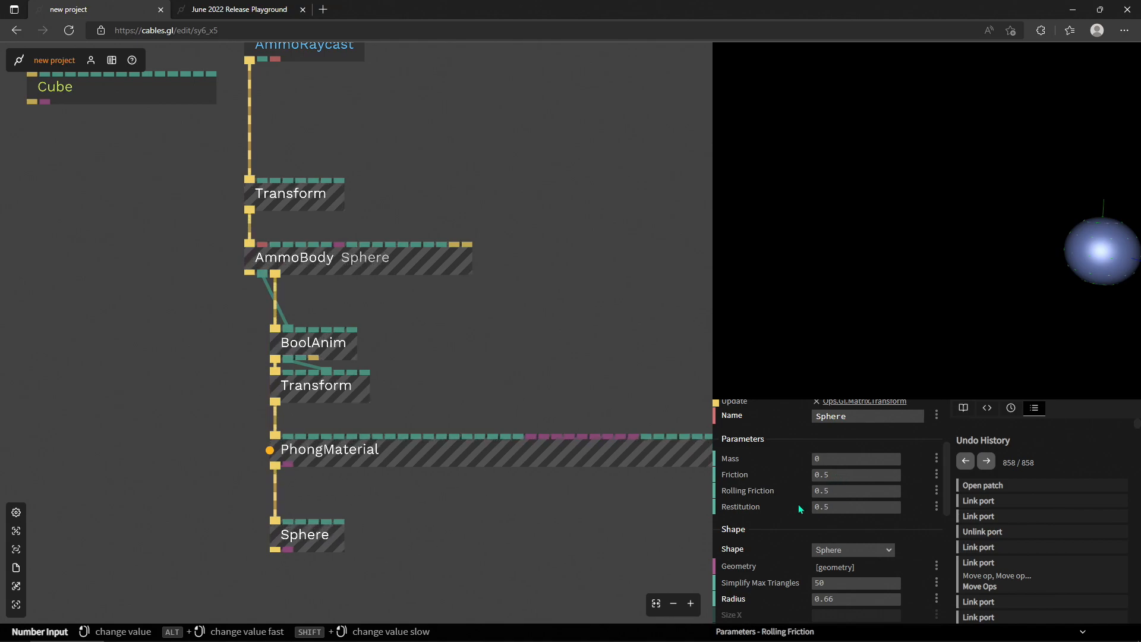
scroll(832, 558, "down", 1)
left_click_drag(834, 560, 945, 560)
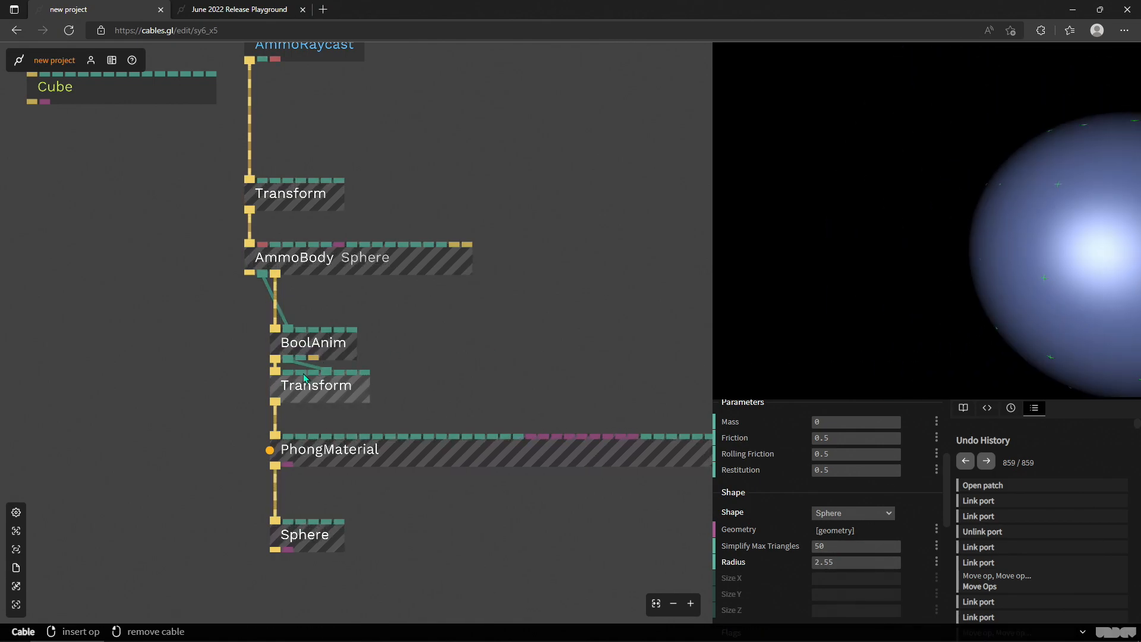
left_click_drag(288, 358, 381, 250)
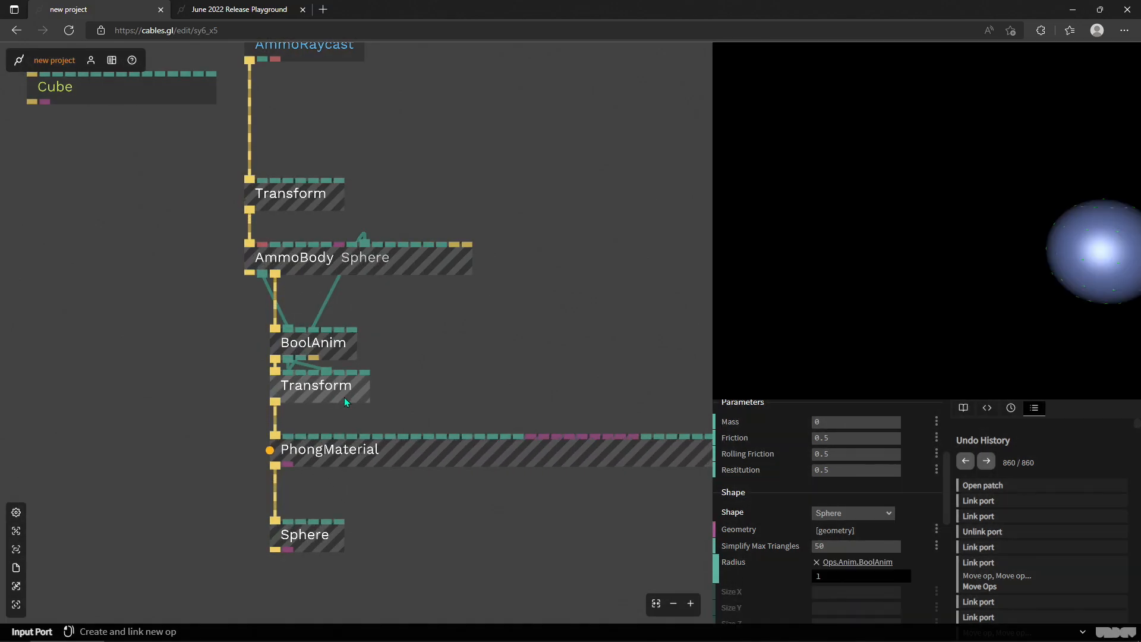
left_click(344, 395)
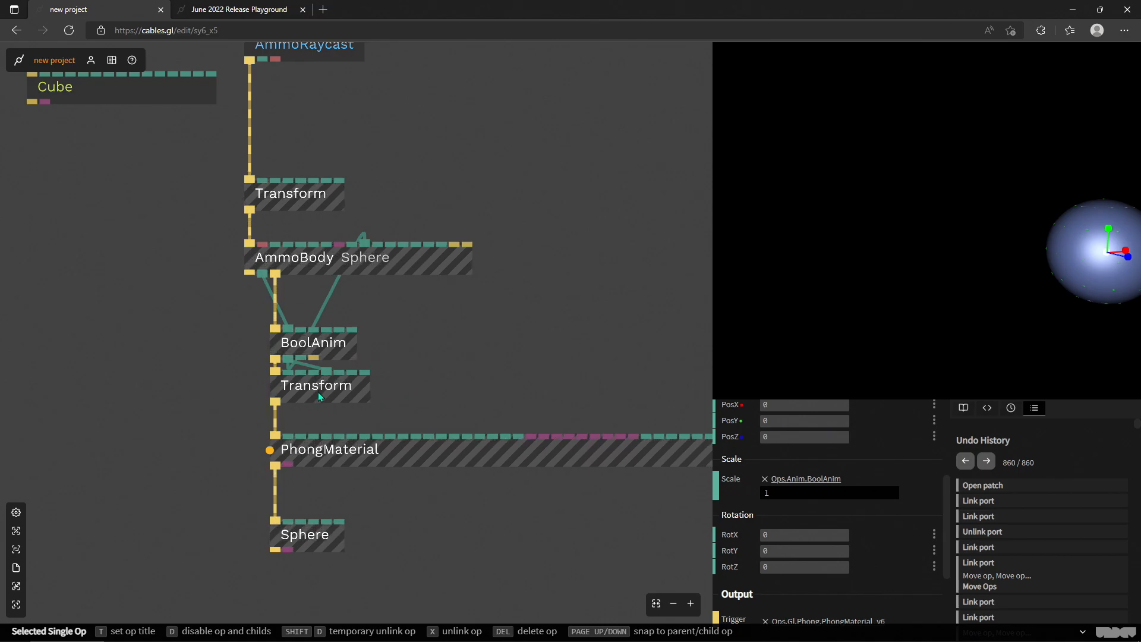
key("Delete")
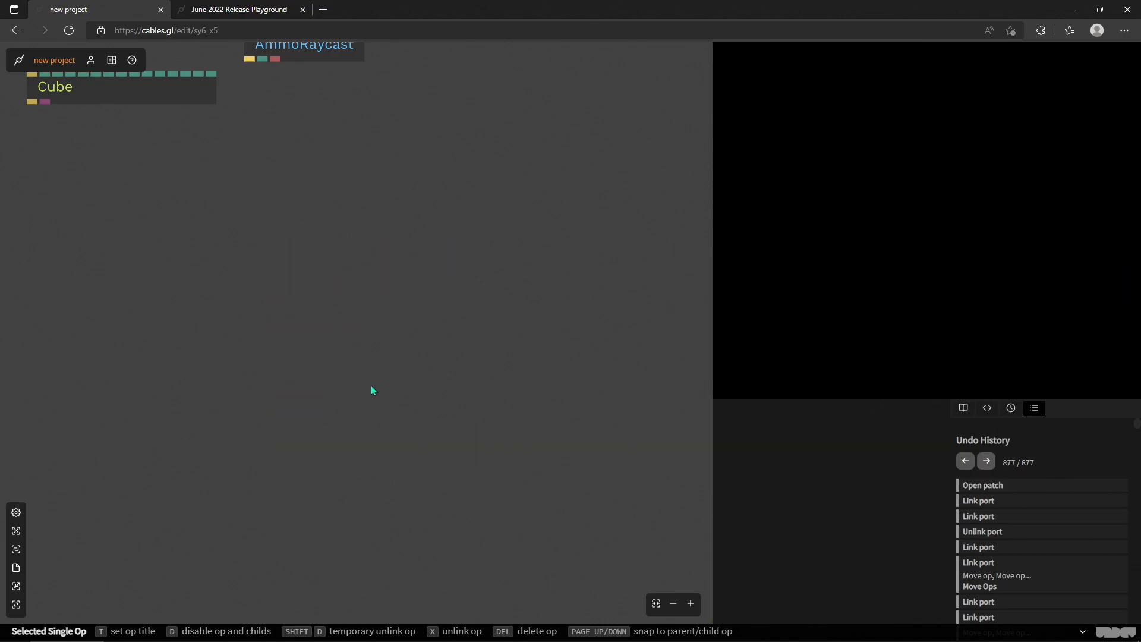
key("ctrl+z")
- Delete only the Transform op between the BoolAnim and the PhongMaterial
left_click(355, 385)
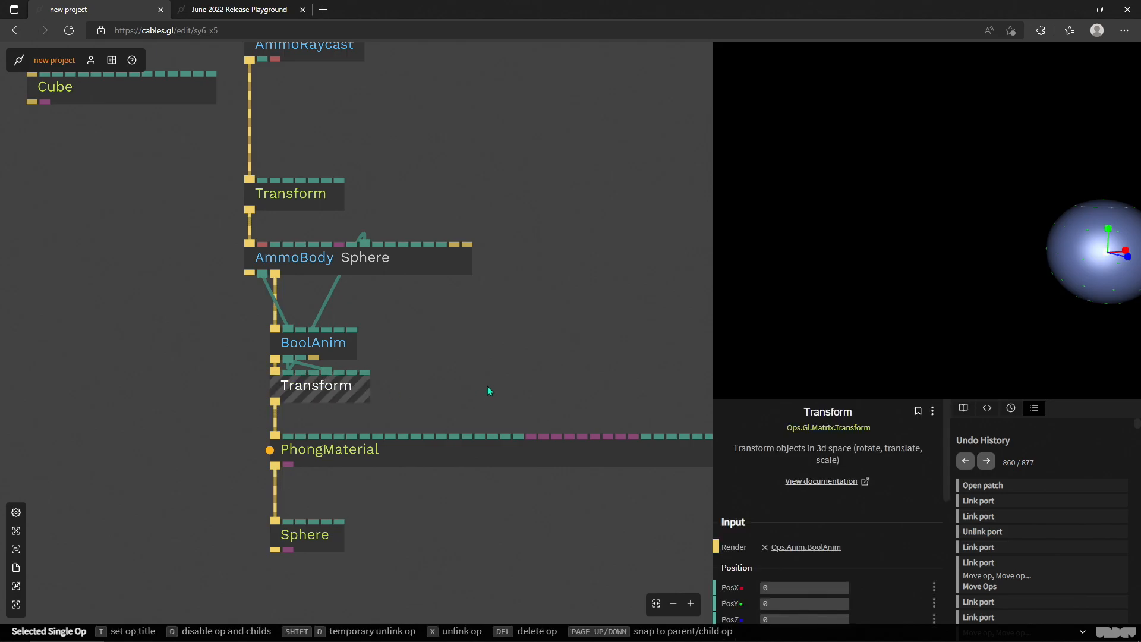
key("Delete")
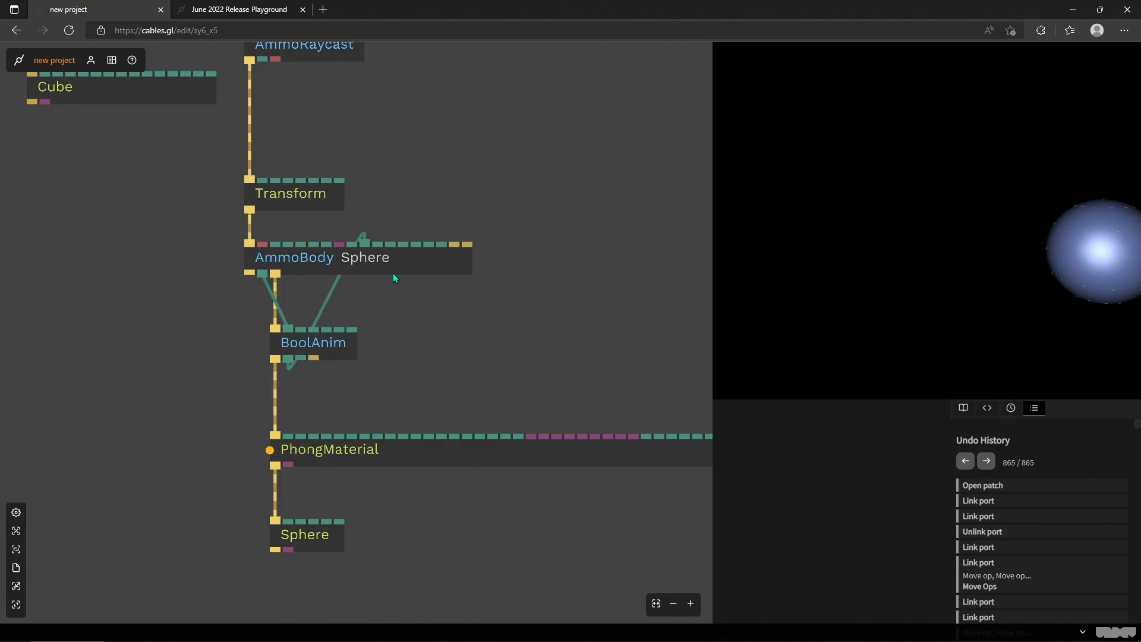
- Set the remaining Transform's position to about PosX 1.2, PosY -0.99 and PosZ -0.9
left_click(297, 195)
left_click_drag(814, 515, 815, 547)
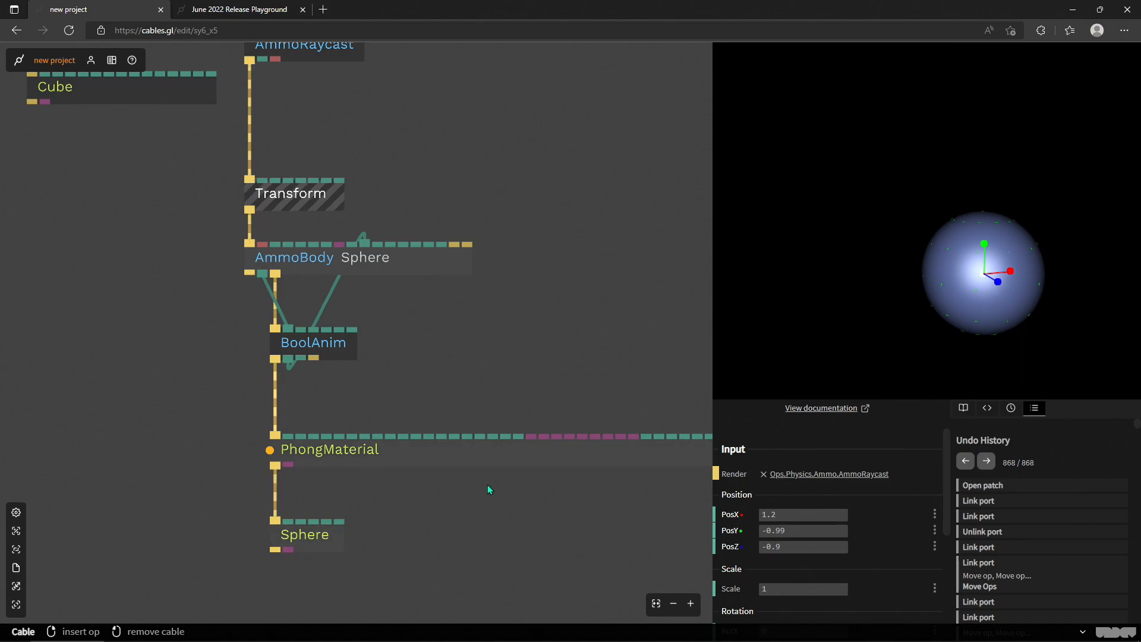
- Remove the link from the BoolAnim to the AmmoBody's Radius and set the radius to about 1.02
scroll(408, 525, "down", 3)
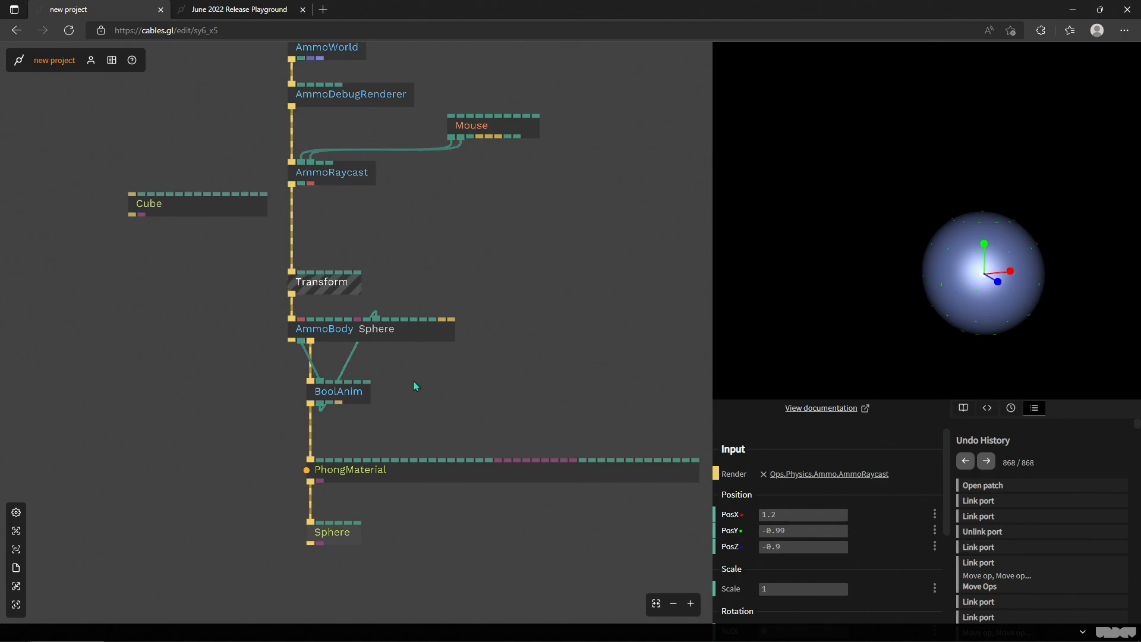
right_click(349, 362)
left_click(387, 333)
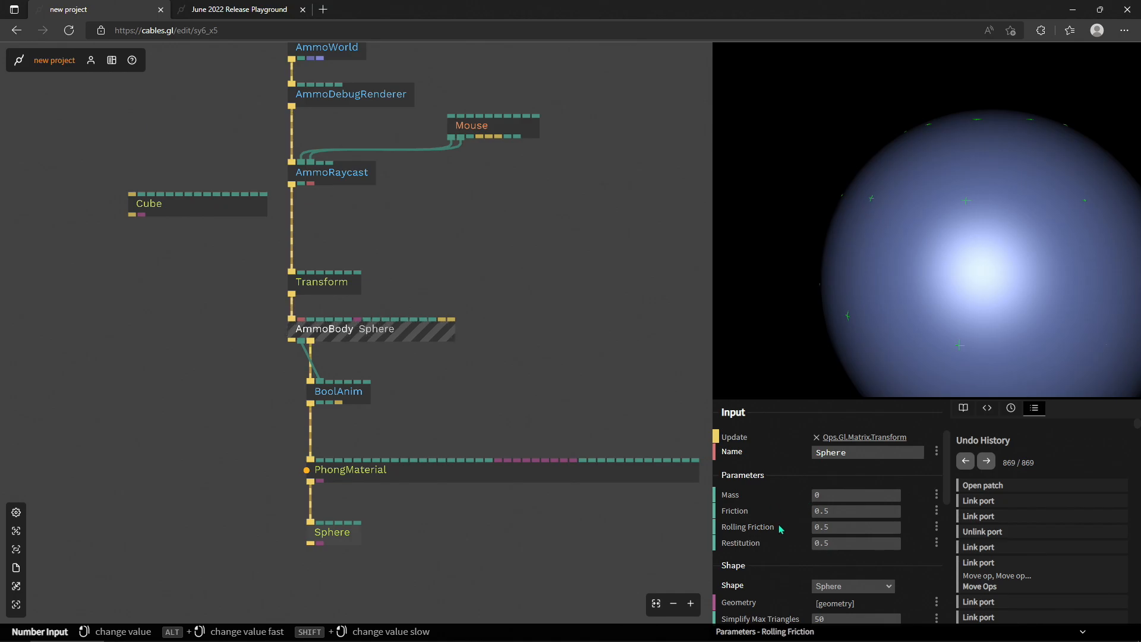
scroll(838, 505, "down", 2)
left_click_drag(837, 562, 746, 562)
scroll(590, 318, "down", 8)
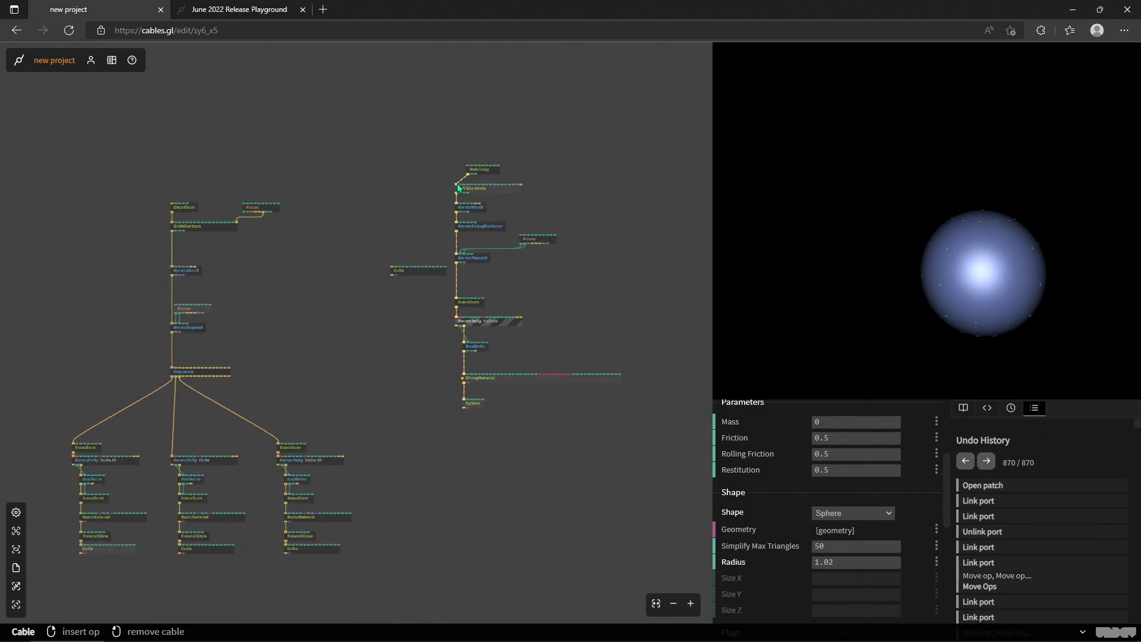
- Delete the sphere raycast ops except MainLoop and link MainLoop to the ClearColor of the three-cube patch
left_click_drag(459, 191, 444, 186)
left_click_drag(629, 445, 384, 184)
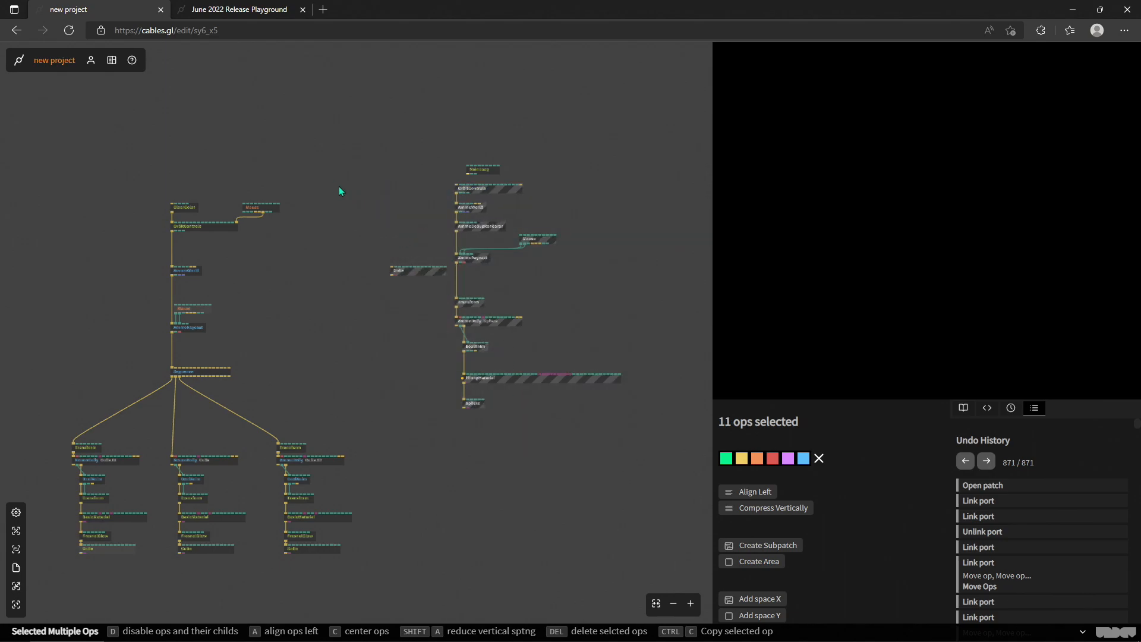
key("Delete")
left_click_drag(594, 246, 291, 281)
- Examine the op chain under AmmoBody Cube.02, including its BasicMaterial and FresnelGlow
scroll(271, 279, "up", 3)
left_click_drag(419, 505, 441, 59)
scroll(243, 339, "up", 3)
left_click_drag(170, 351, 110, 333)
left_click_drag(431, 352, 389, 342)
scroll(618, 327, "right", 3)
left_click_drag(604, 337, 413, 342)
left_click_drag(519, 342, 507, 341)
scroll(526, 335, "up", 2)
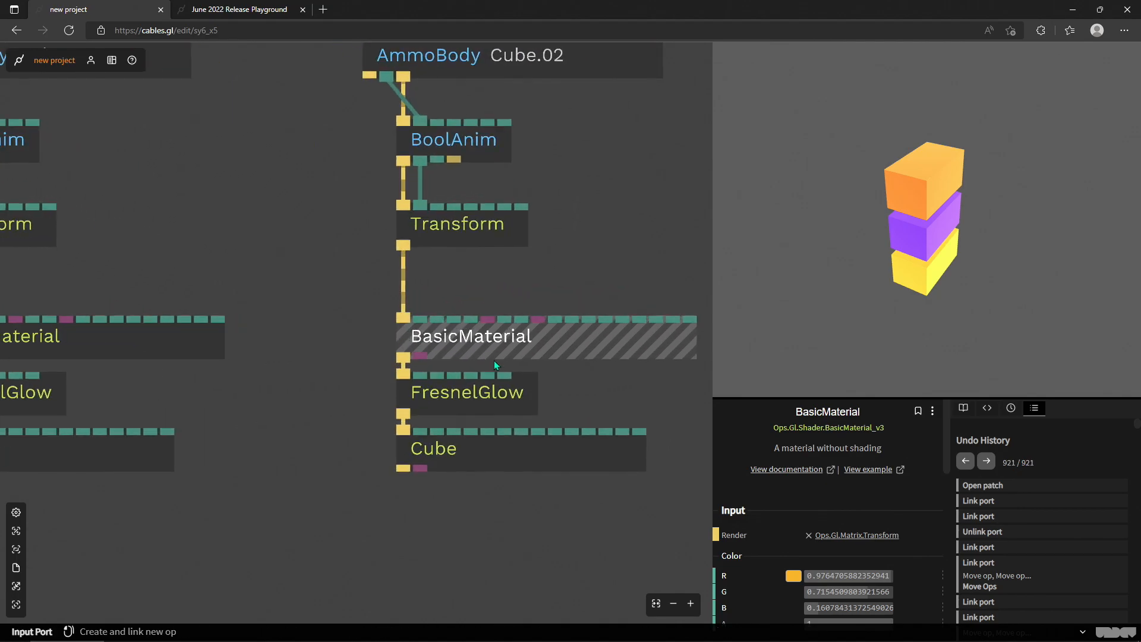
left_click(453, 395)
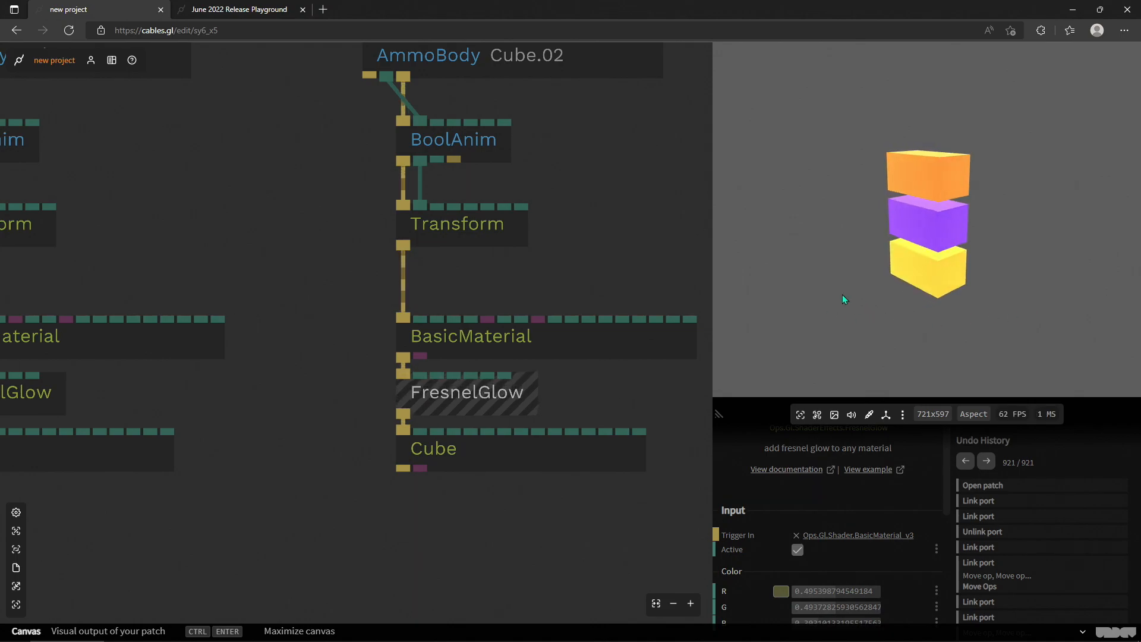
- Test the hover animation of the orange, purple and yellow boxes from several viewing angles
left_click_drag(863, 324, 868, 351)
scroll(869, 352, "up", 5)
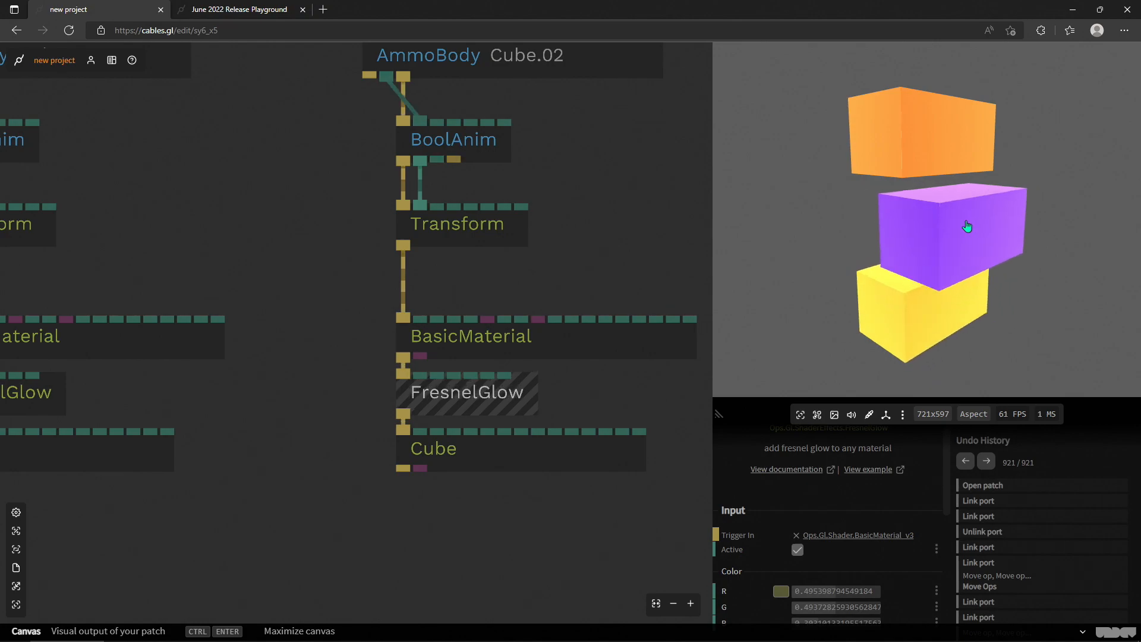
left_click_drag(790, 197, 1125, 163)
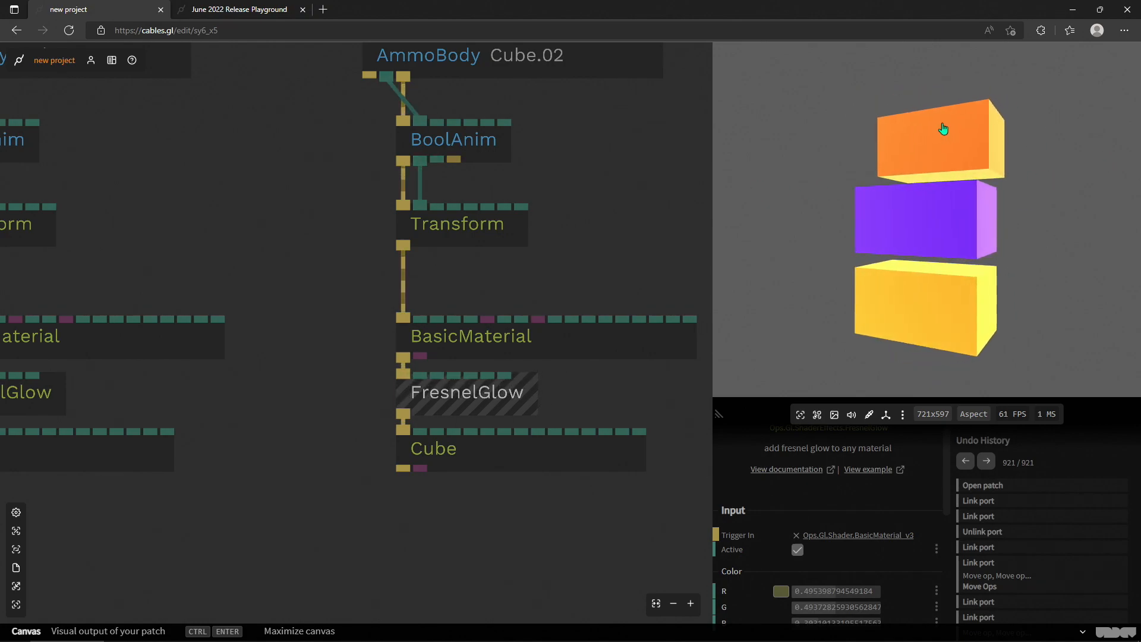
left_click_drag(1047, 268, 990, 201)
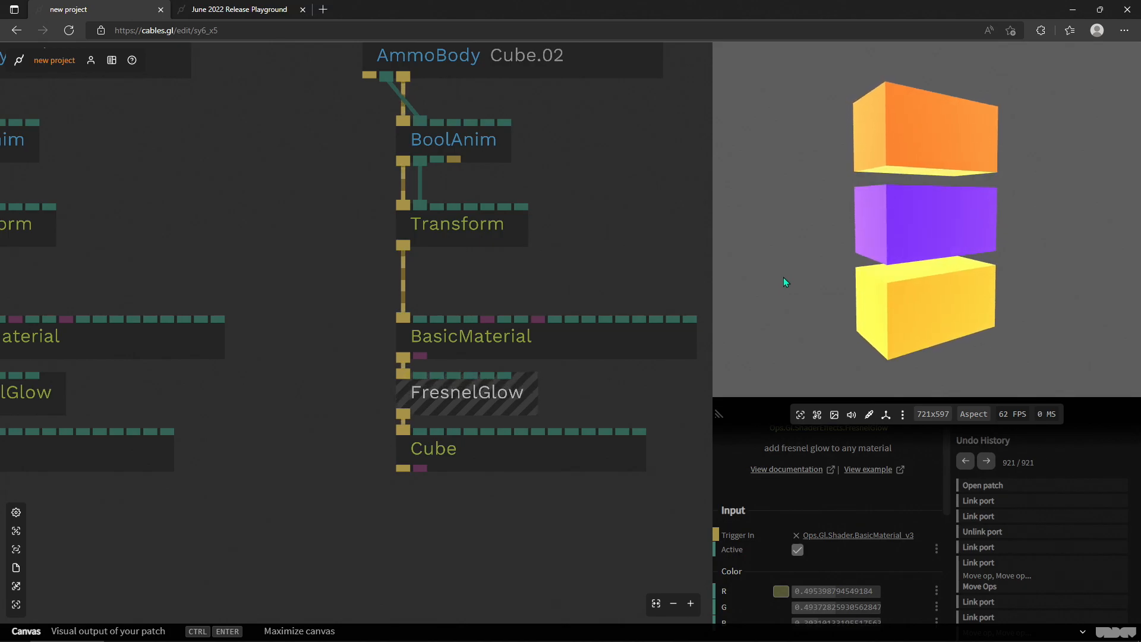
- Switch to the June 2022 Release Playground, dismiss the welcome message and walk to the gallery's picture walls
left_click(252, 14)
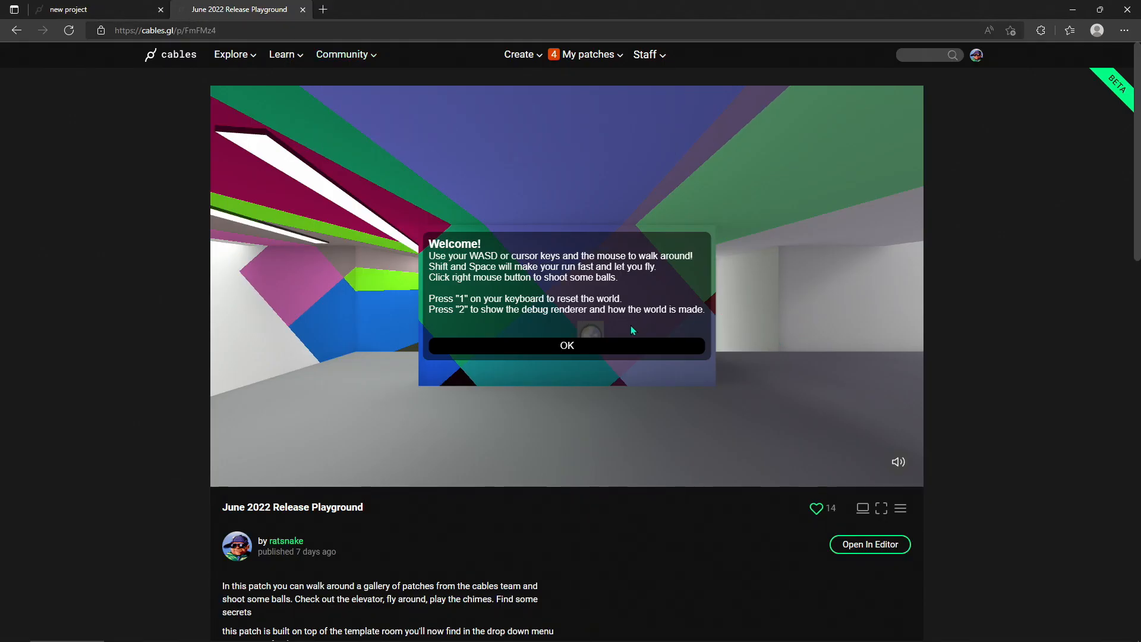
left_click(560, 350)
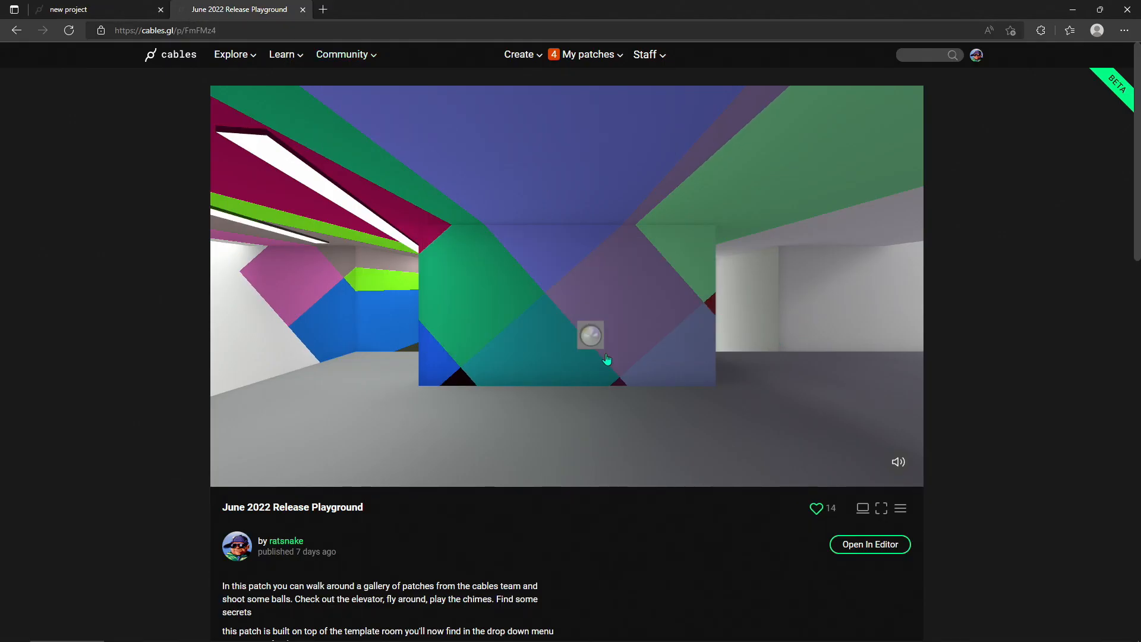
mouse_move(801, 403)
left_mouse_down()
mouse_move(571, 393)
mouse_move(688, 400)
mouse_move(578, 401)
mouse_move(739, 387)
mouse_move(558, 390)
mouse_move(662, 401)
left_mouse_up()
key("w")
key("s")
key("w")
key("a")
key("s")
left_click_drag(705, 349, 632, 309)
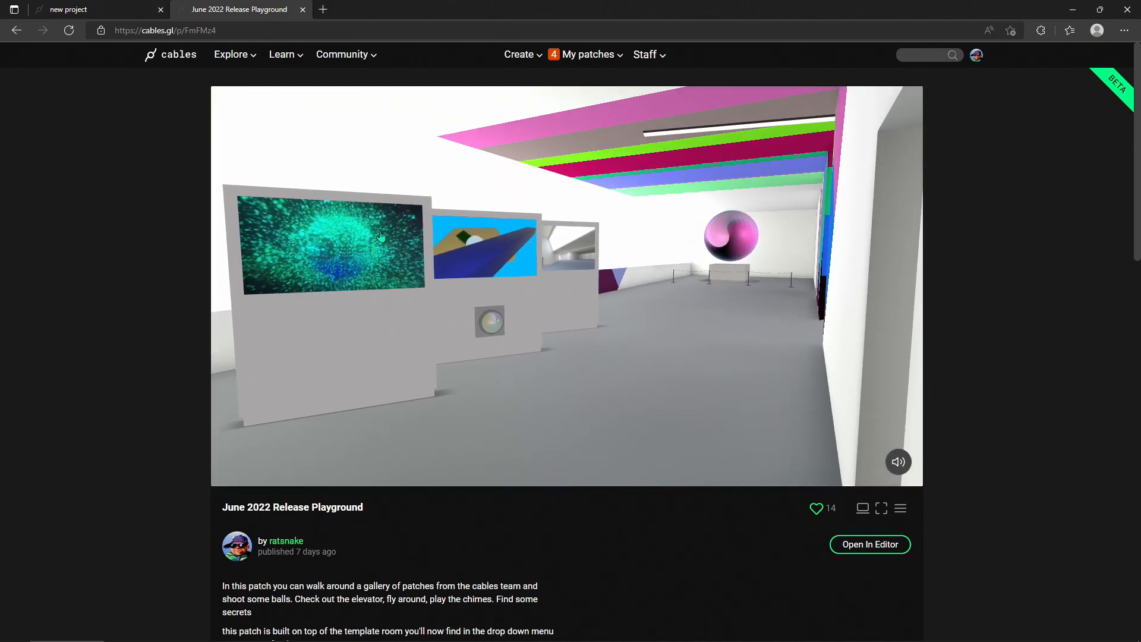
- Walk through the gallery to the orange bars exhibit and examine how the bars react to the pointer
left_click_drag(646, 369, 592, 315)
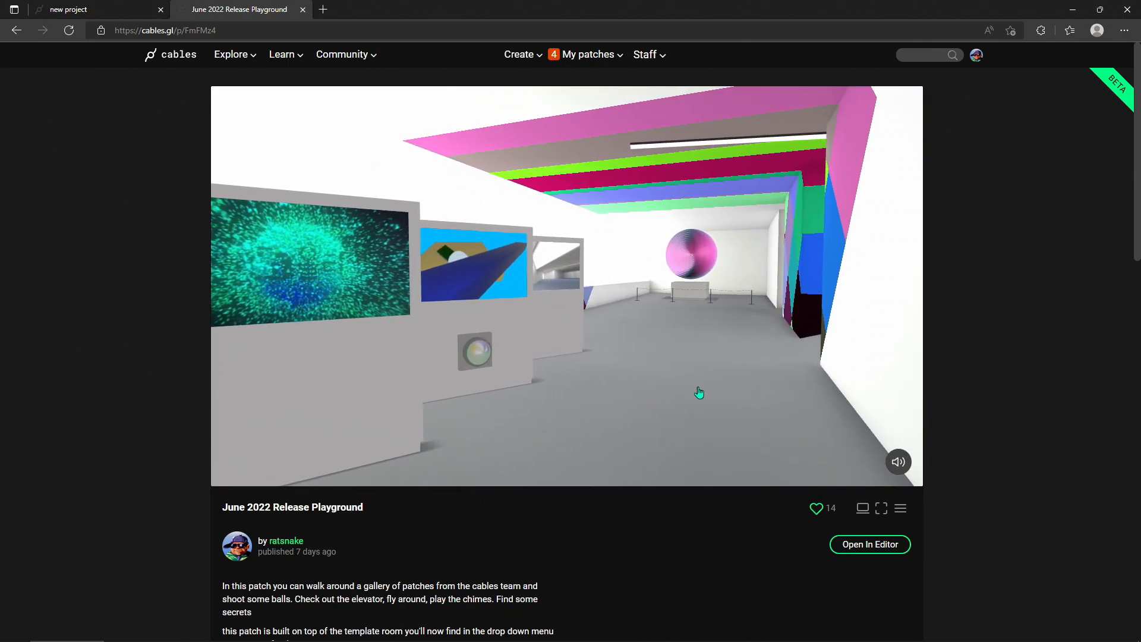
left_click_drag(676, 378, 701, 426)
key("w")
left_click_drag(747, 357, 646, 467)
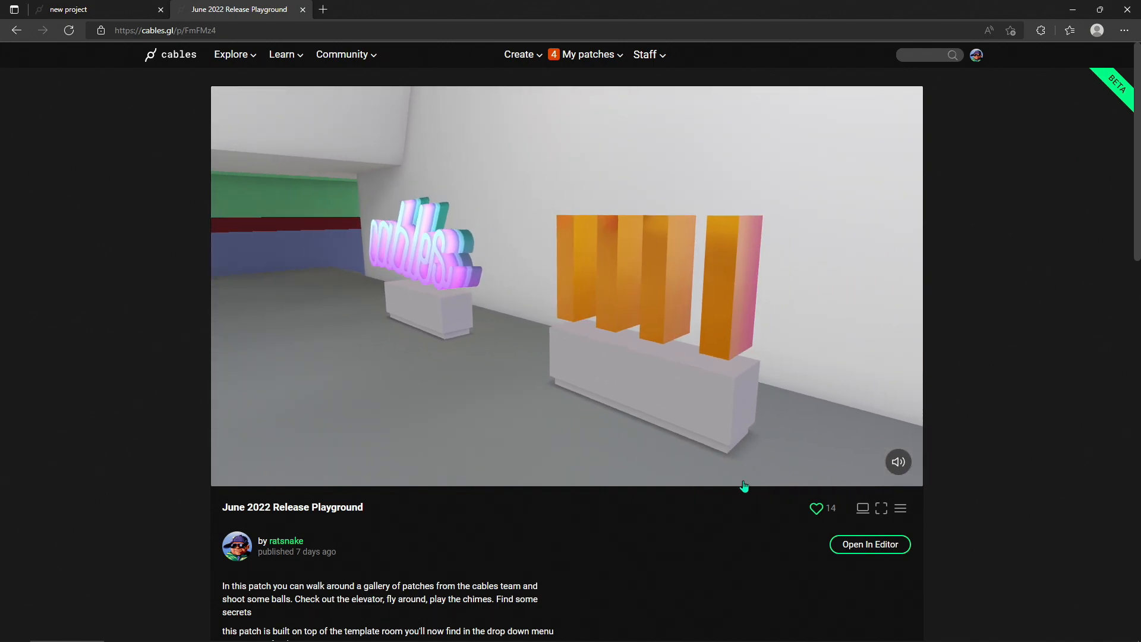
key("w")
left_click_drag(594, 468, 695, 468)
key("s")
key("a")
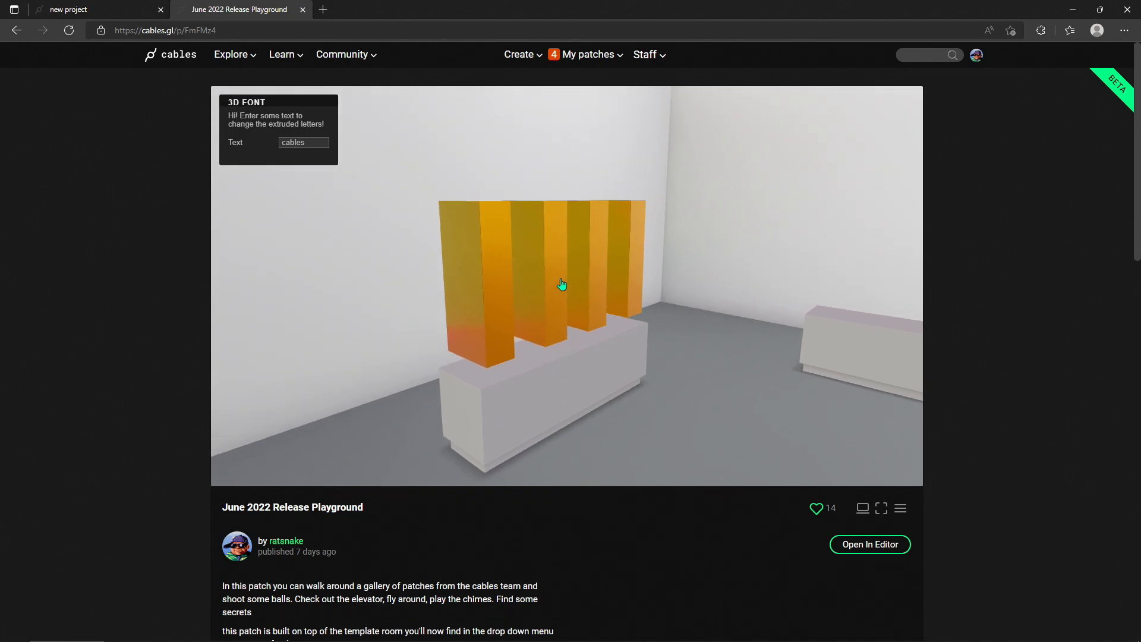
key("d")
left_click_drag(745, 303, 658, 361)
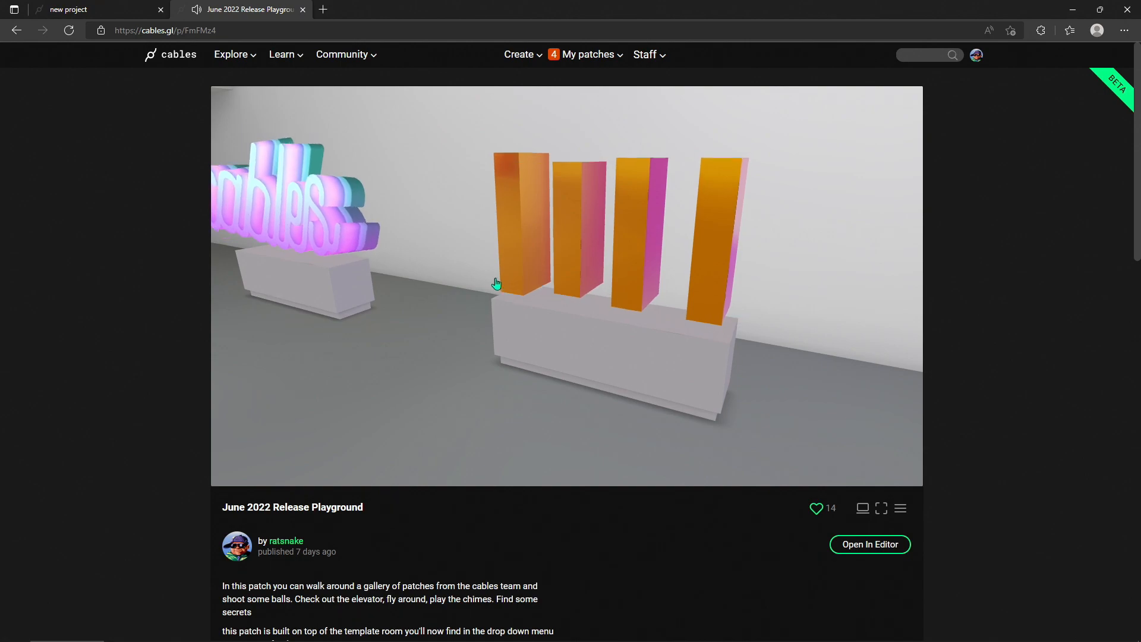
left_click_drag(648, 419, 609, 342)
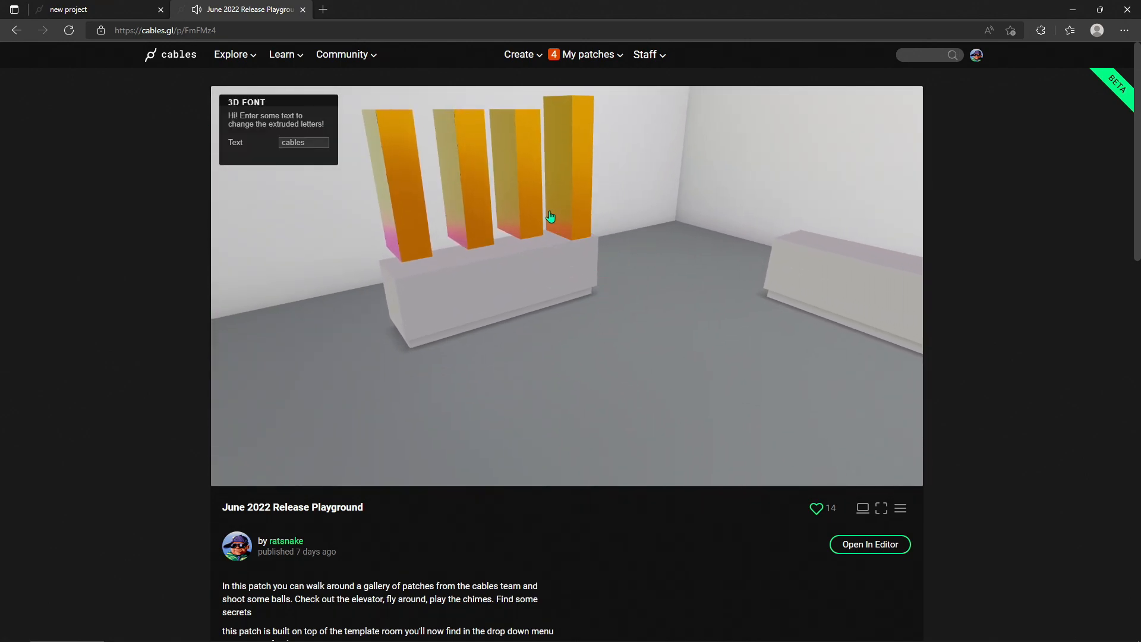
- Return to the new project patch and set PosY to 0.696 on the Transform above AmmoBody Cube.01
left_click(98, 10)
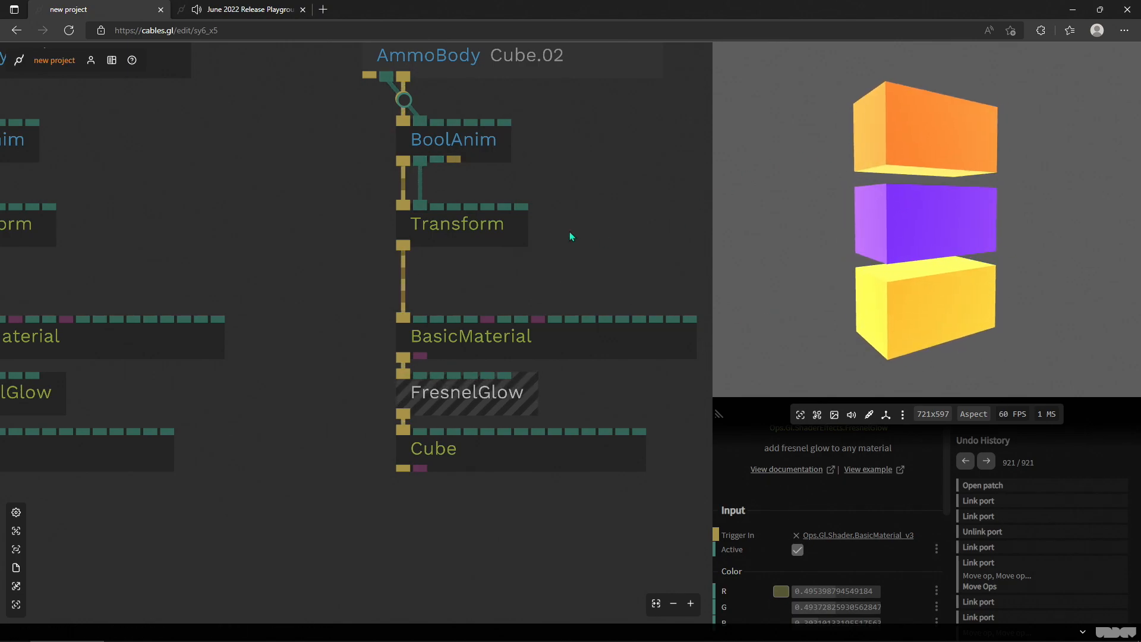
scroll(605, 237, "down", 3)
left_click_drag(611, 238, 563, 314)
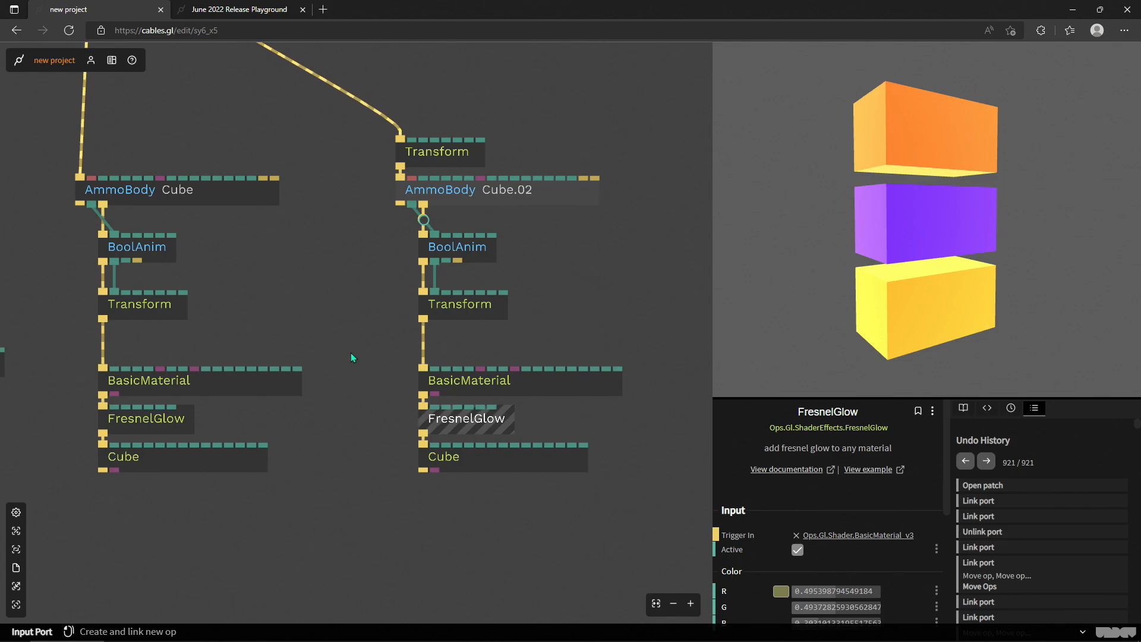
left_click_drag(379, 349, 492, 388)
scroll(491, 391, "down", 3)
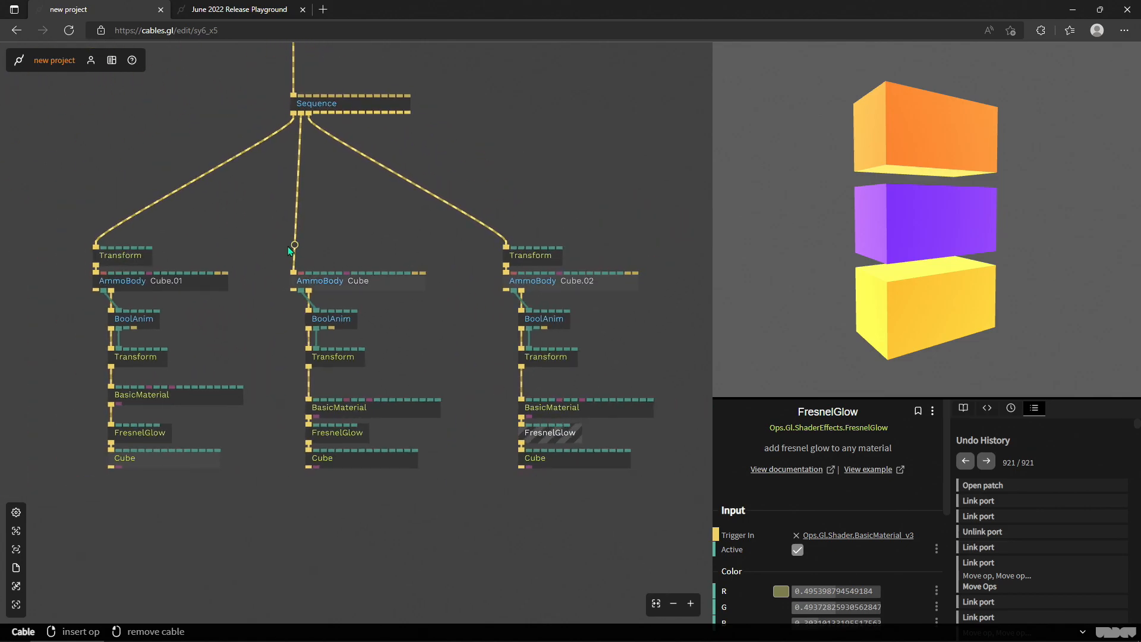
scroll(280, 261, "up", 3)
scroll(533, 564, "down", 3)
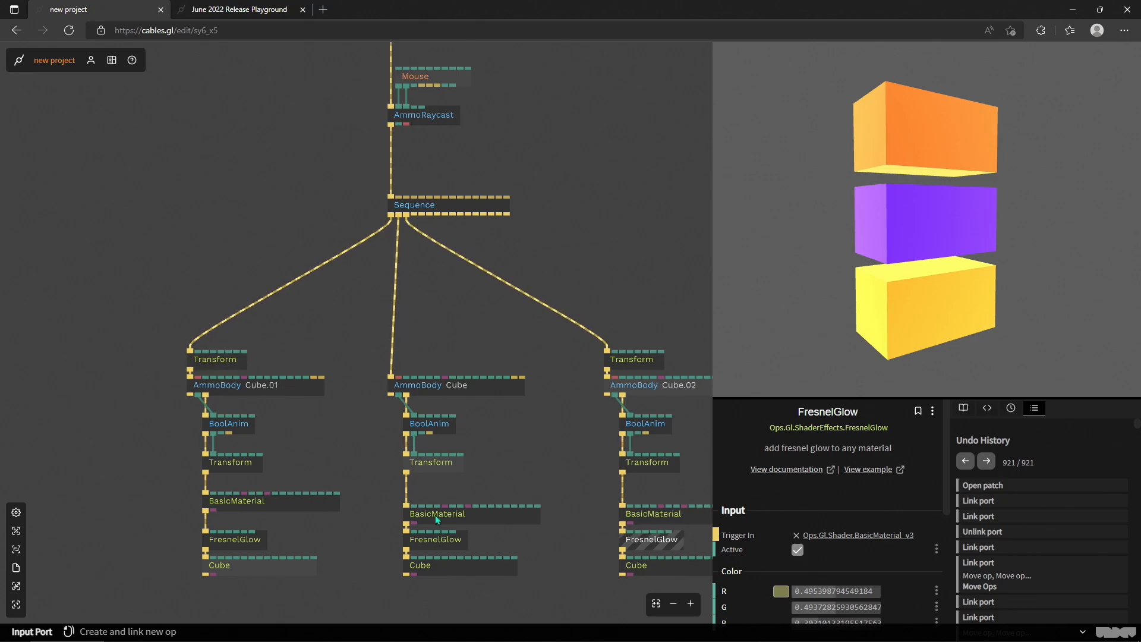
left_click(223, 361)
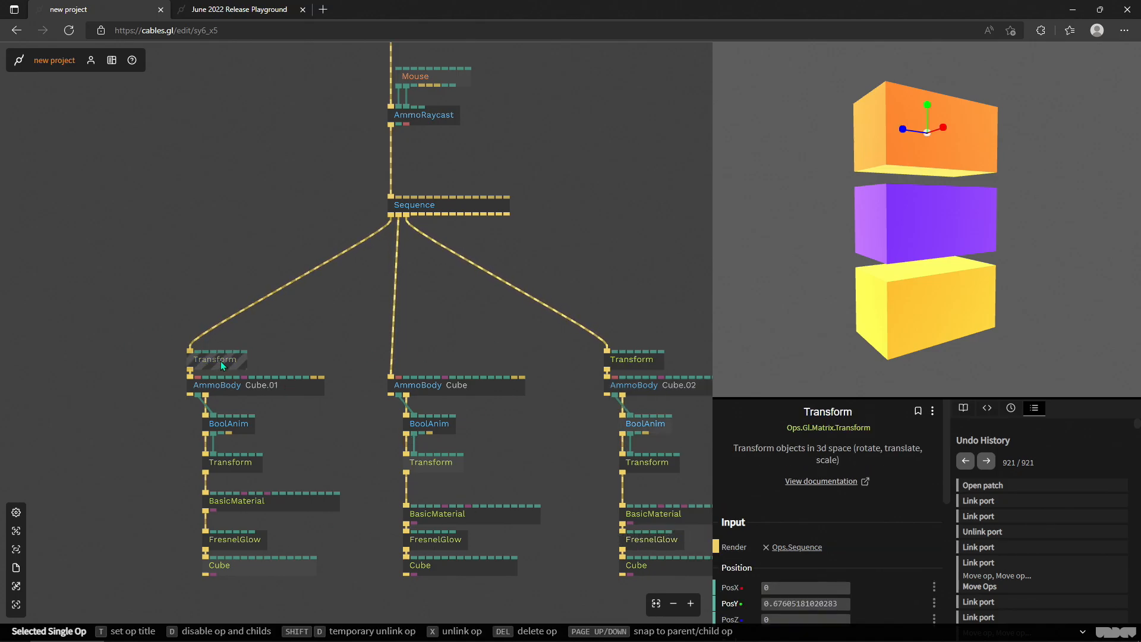
mouse_move(806, 604)
left_mouse_down()
mouse_move(796, 604)
mouse_move(807, 604)
left_mouse_up()
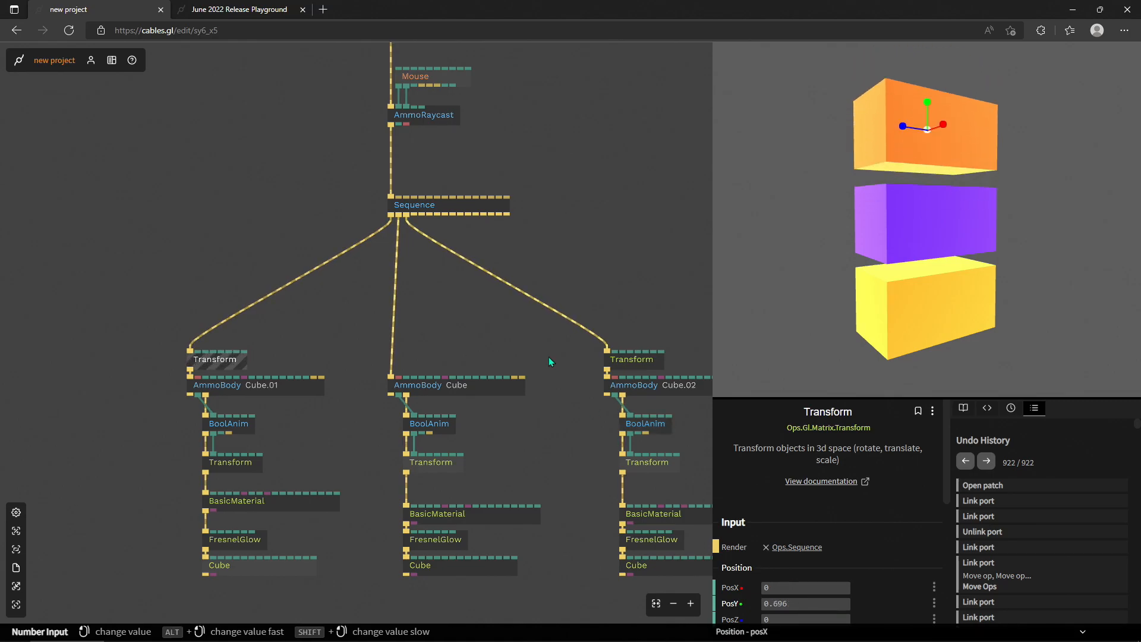
- Move the PhongMaterial, GltfScene, GltfNode and AmmoBody Peace ops closer to the three cube branches
scroll(395, 255, "down", 4)
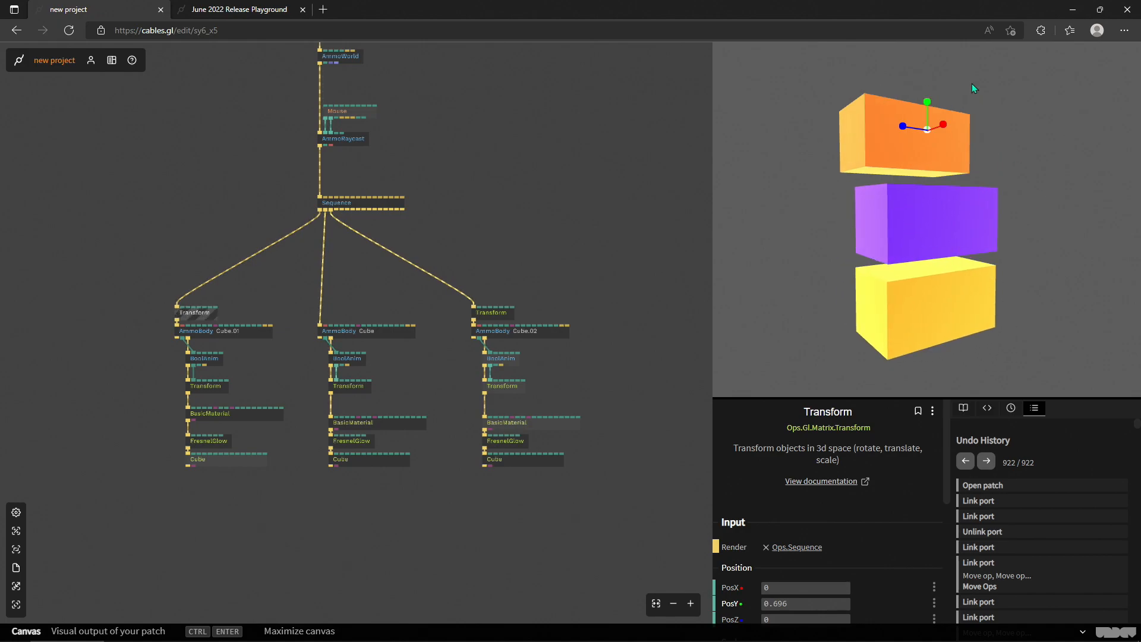
left_click_drag(554, 236, 608, 195)
scroll(594, 199, "down", 3)
mouse_move(345, 192)
left_mouse_down()
mouse_move(399, 226)
mouse_move(340, 194)
left_mouse_up()
scroll(398, 227, "up", 2)
scroll(351, 223, "down", 2)
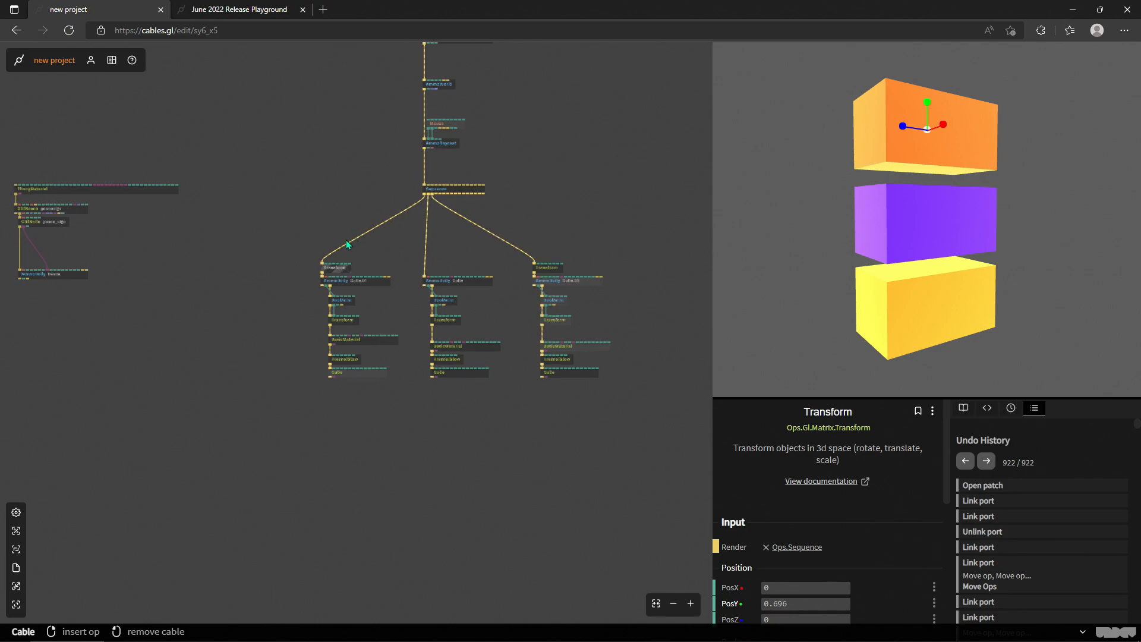
scroll(383, 264, "up", 3)
scroll(355, 241, "down", 3)
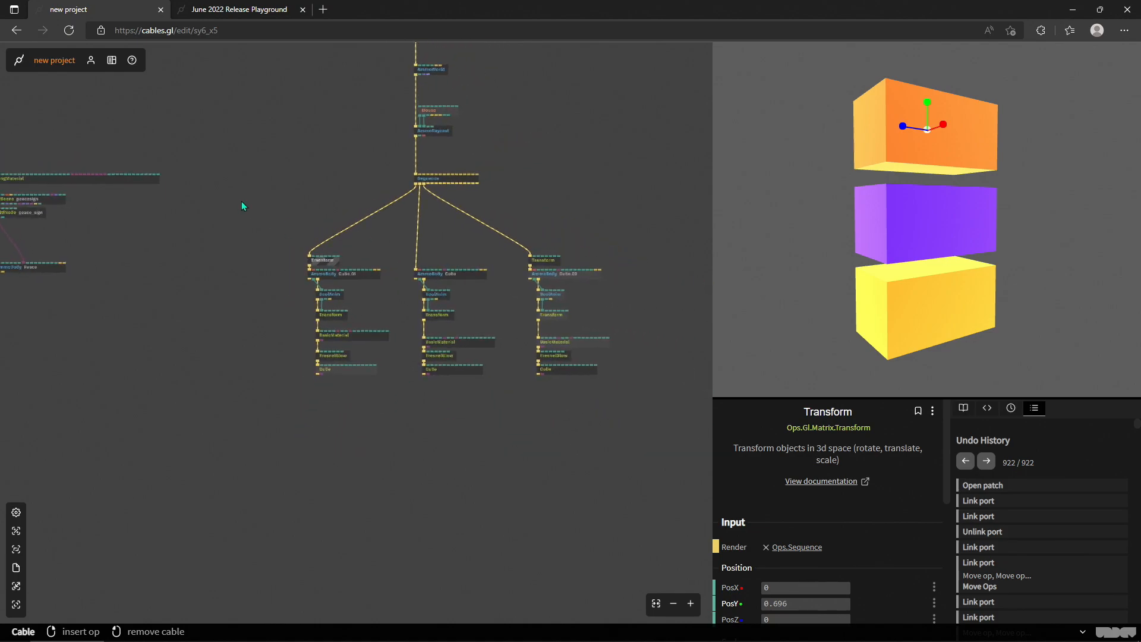
left_click_drag(230, 235, 310, 249)
left_click_drag(208, 317, 222, 291)
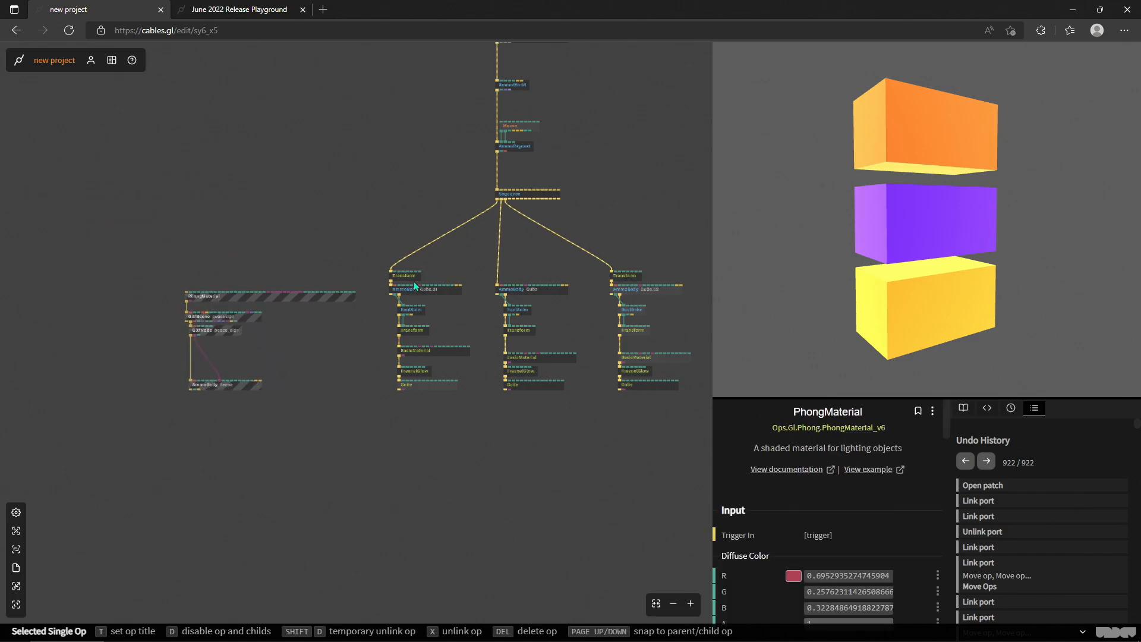
- Unlink the three cube branches from the Sequence and move them down out of the way
right_click(469, 225)
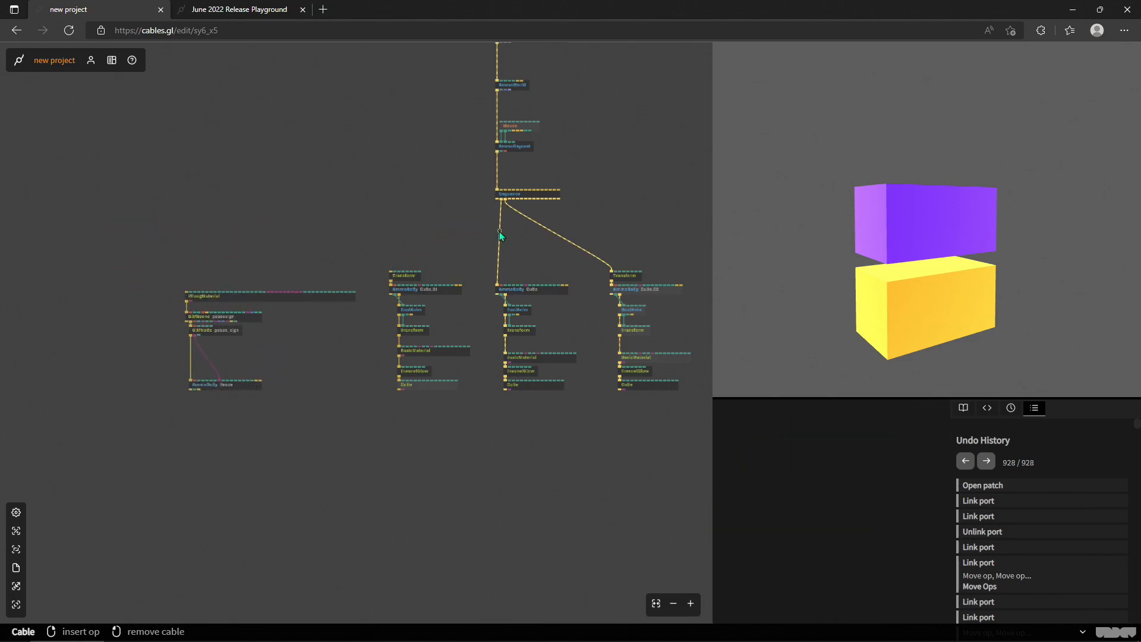
right_click(500, 233)
right_click(561, 236)
left_click_drag(662, 438, 588, 356)
left_click_drag(523, 319, 262, 521)
- Place the peace sign op chain beneath the Sequence and link its PhongMaterial to the Sequence, checking the rendered model
left_click_drag(286, 412, 431, 216)
scroll(536, 239, "up", 3)
scroll(421, 215, "up", 3)
left_click_drag(354, 127, 364, 262)
scroll(523, 216, "down", 2)
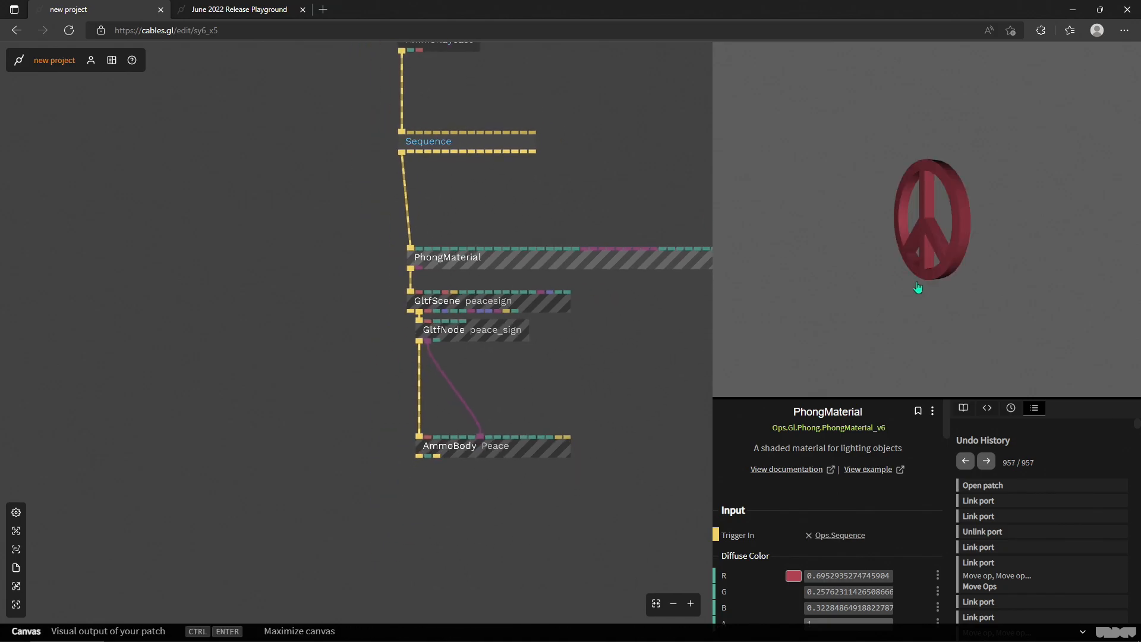
left_click(908, 279)
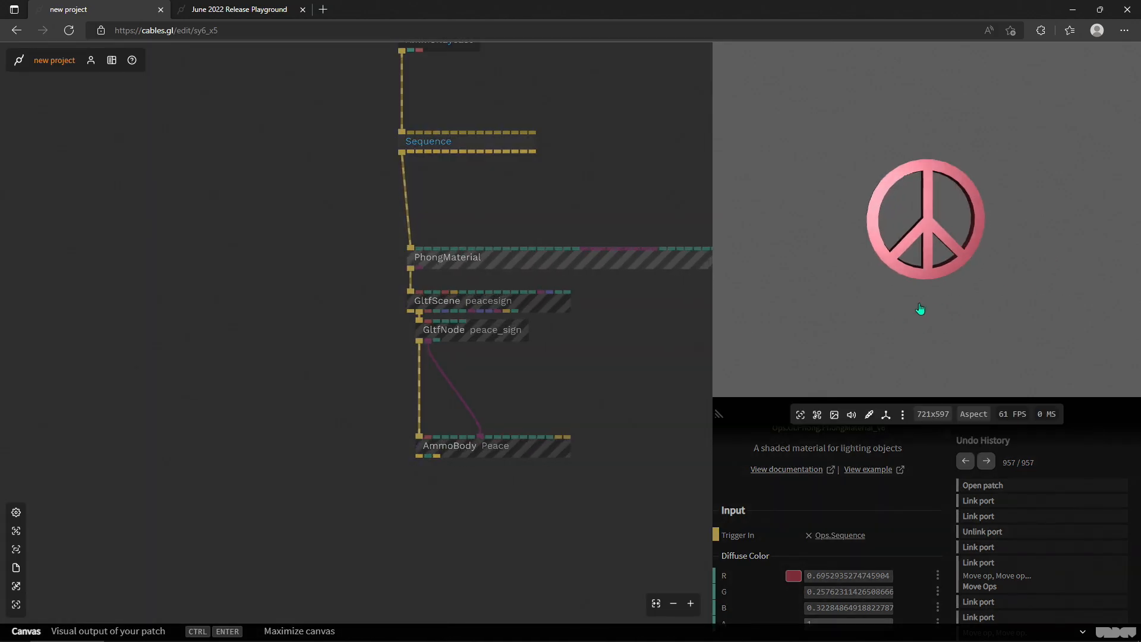
- Insert an AmmoDebugRenderer op between AmmoWorld and AmmoRaycast
left_click_drag(597, 162, 599, 355)
scroll(565, 275, "down", 5)
scroll(469, 283, "down", 5)
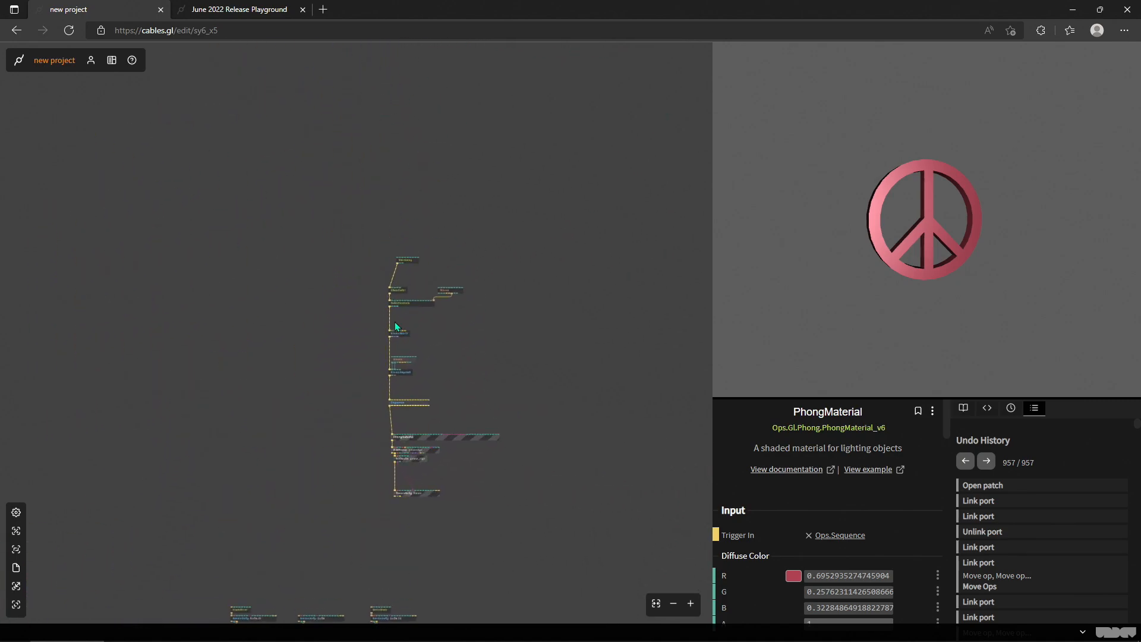
scroll(399, 323, "up", 6)
left_click(393, 375)
type("debug")
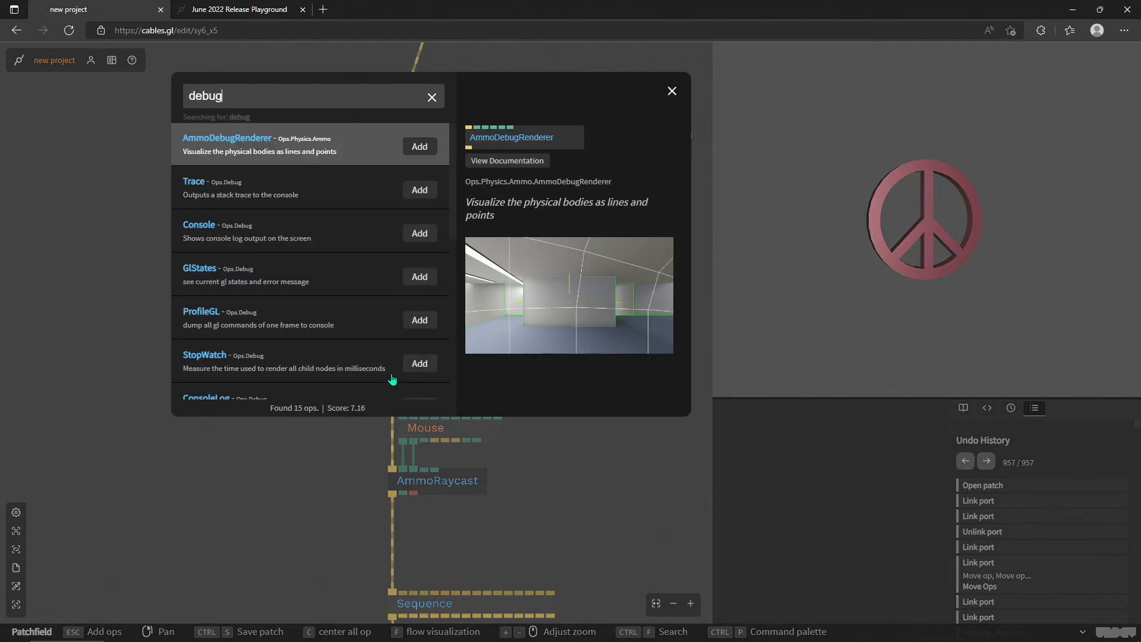
key("Return")
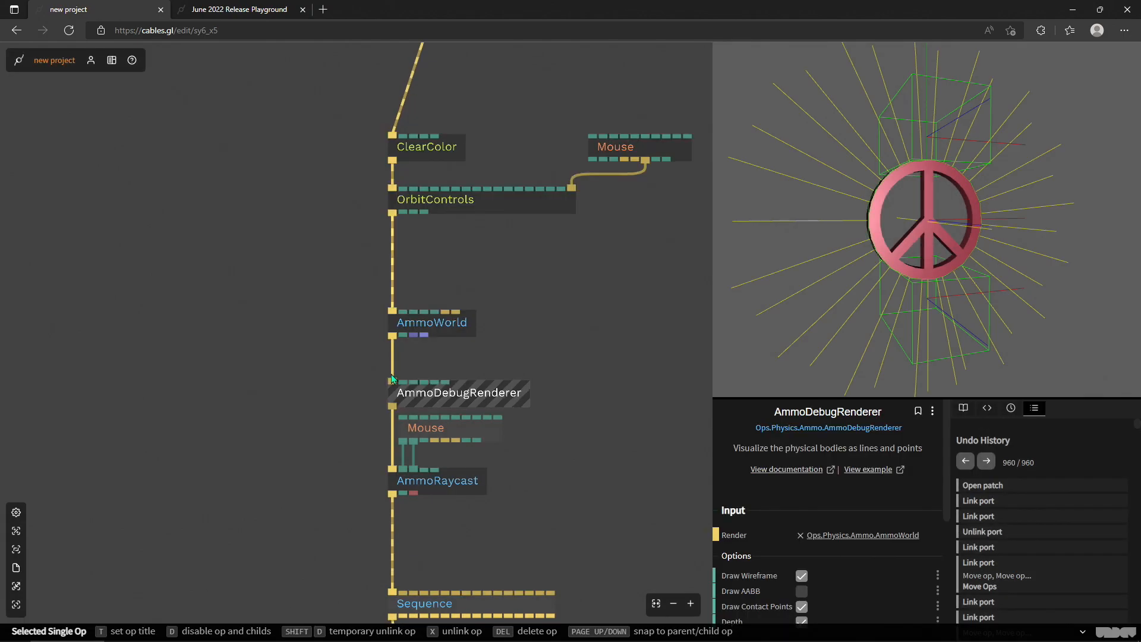
- Reset the AmmoWorld to clear the leftover cube bodies and check the peace sign's debug wireframe
scroll(598, 247, "down", 5)
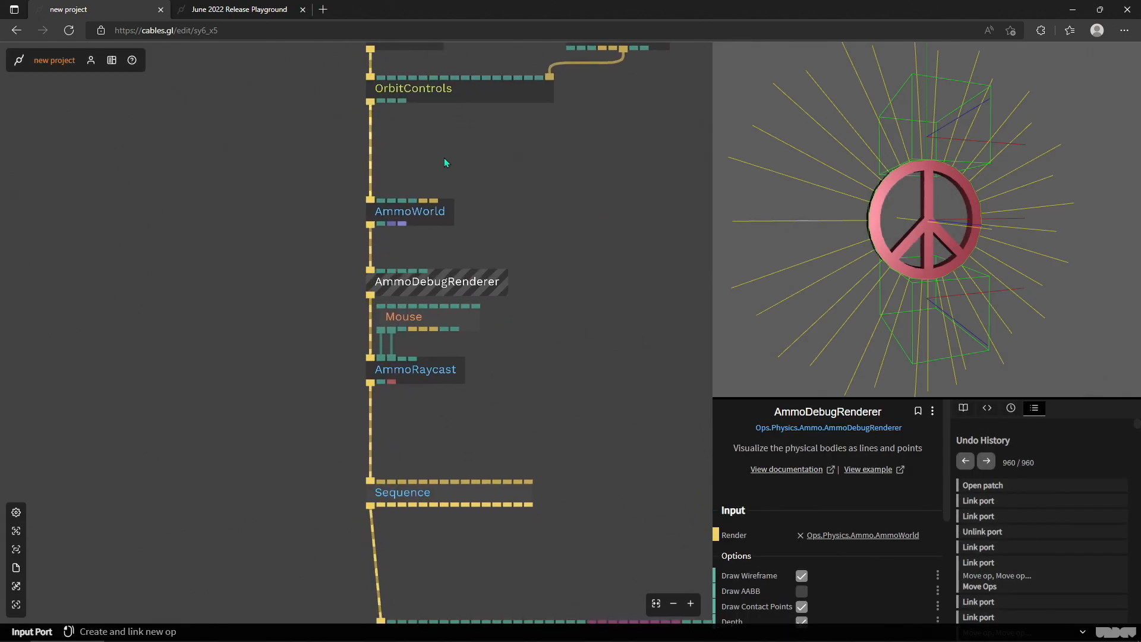
left_click(432, 218)
scroll(809, 469, "down", 3)
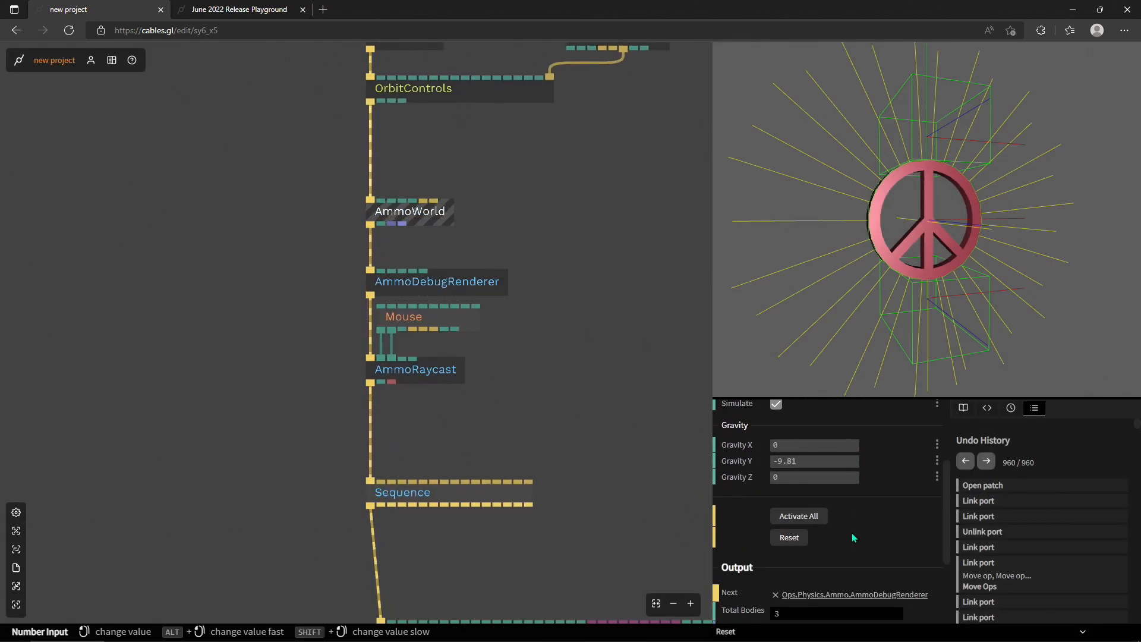
left_click(795, 538)
scroll(580, 280, "down", 5)
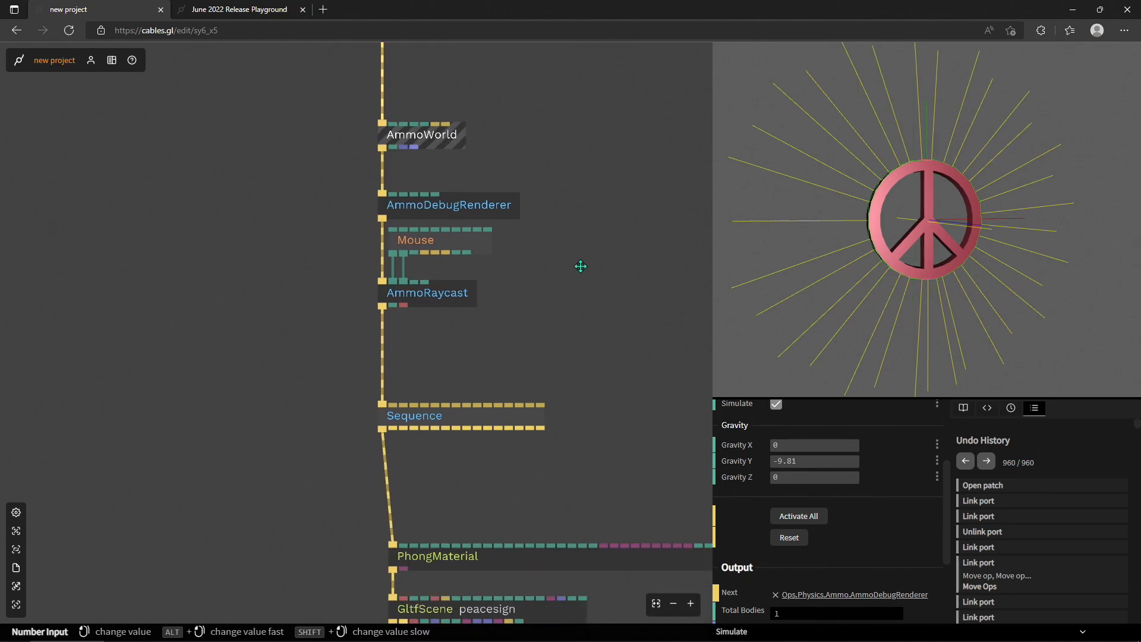
left_click_drag(818, 270, 863, 308)
- Inspect the parameters and outputs of the GltfNode peace_sign
left_click_drag(590, 331, 551, 98)
left_click_drag(454, 295, 455, 319)
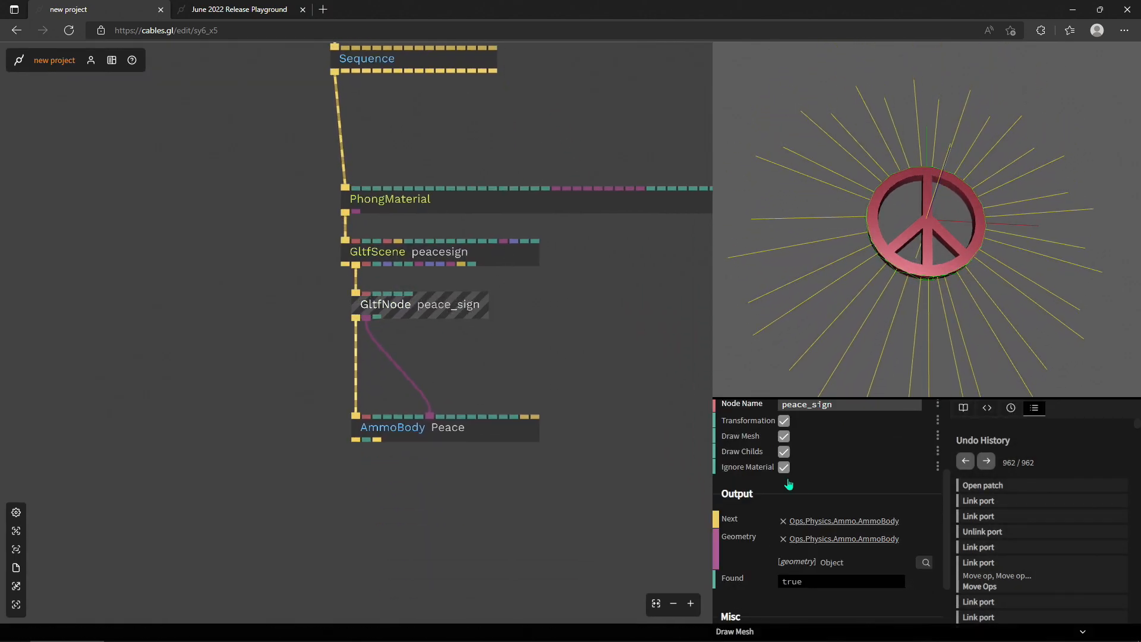
scroll(827, 524, "down", 2)
scroll(835, 515, "up", 1)
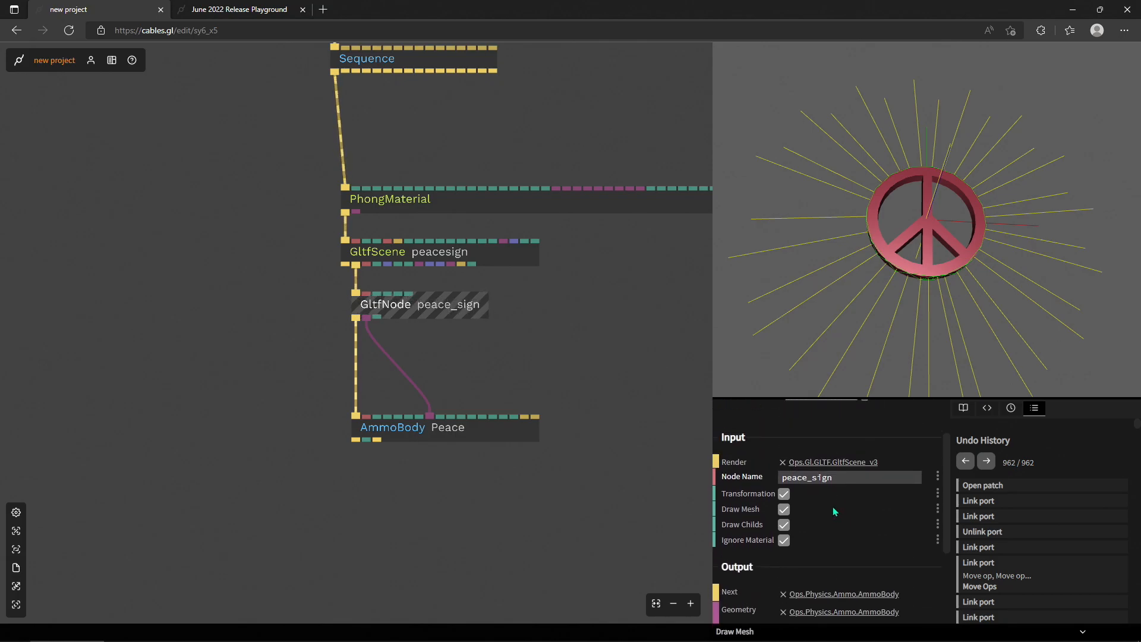
- Show the structure of the GltfScene peacesign, expose its peace_sign node as another GltfNode op, and place that op beside the existing chain
left_click(469, 254)
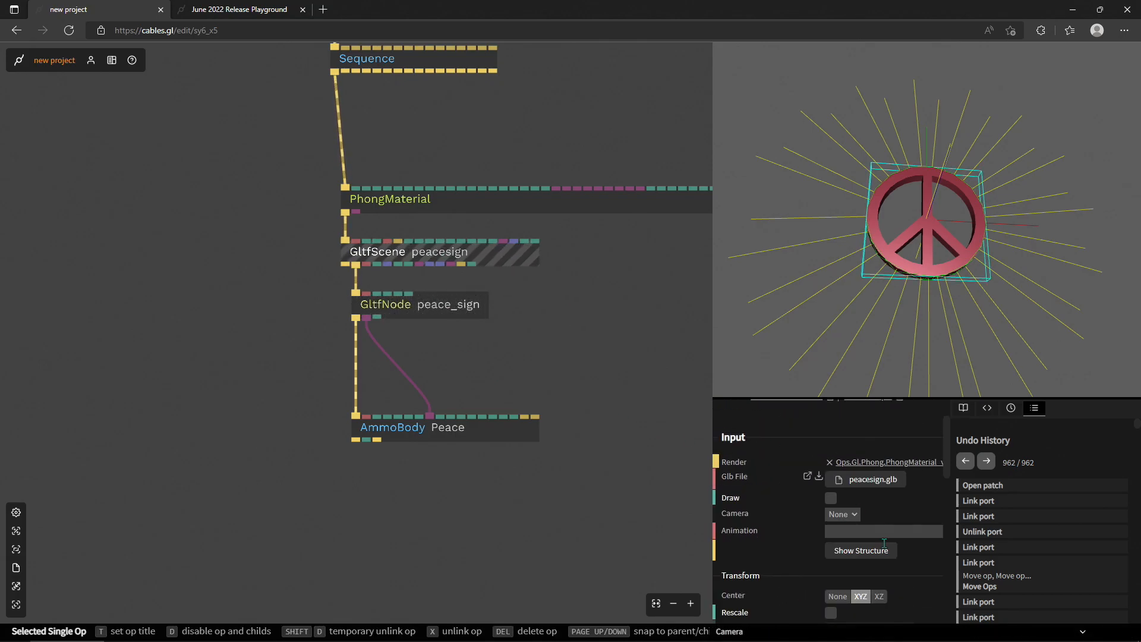
left_click(860, 551)
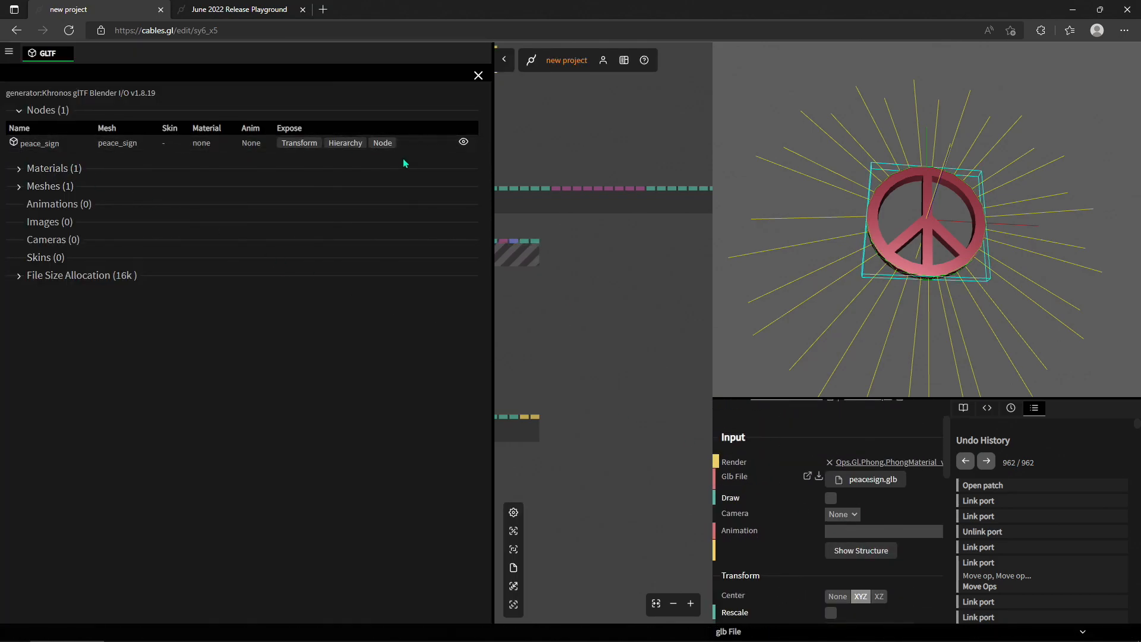
left_click(364, 145)
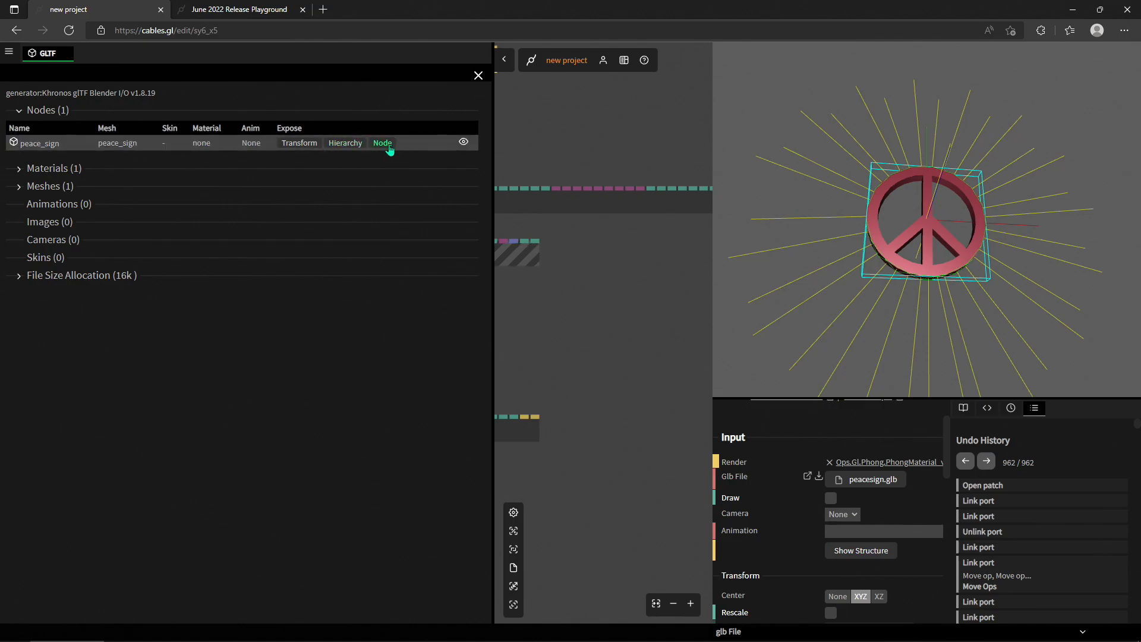
left_click(385, 144)
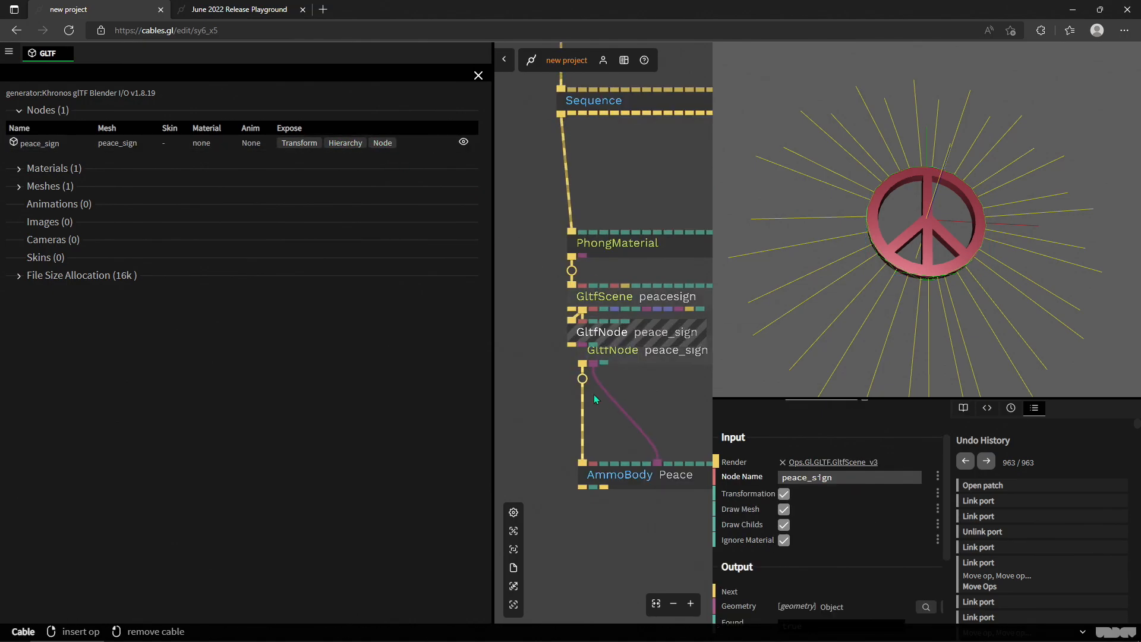
left_click_drag(515, 292, 599, 258)
left_click_drag(625, 371, 572, 369)
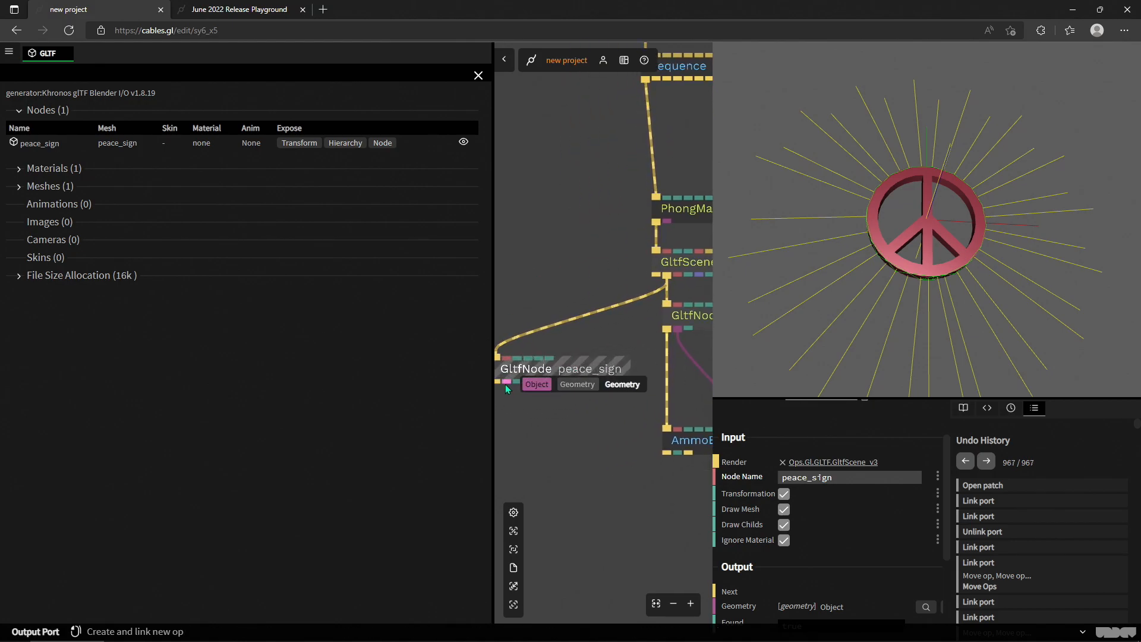
- Delete the duplicate GltfNode peace_sign and close the GLTF structure view
left_click(562, 375)
key("Delete")
left_click(478, 75)
left_click_drag(481, 326, 181, 295)
- Review the AmmoBody Peace's shape options, keep Geom Convex Hull selected, and inspect the peace sign's debug wireframe from the side
left_click(486, 411)
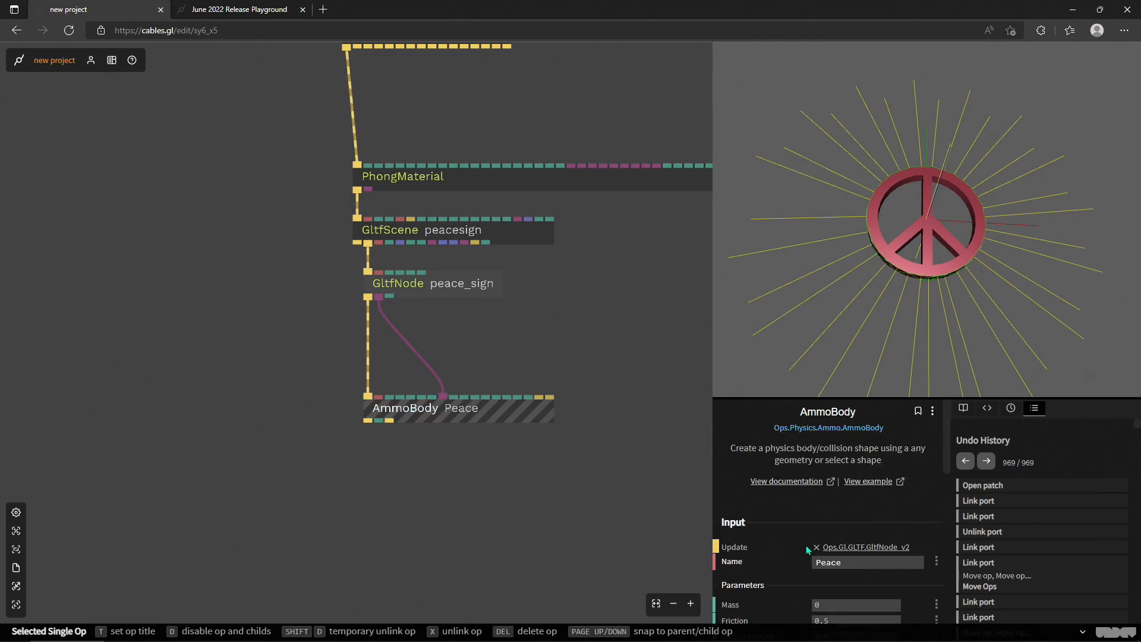
scroll(855, 505, "down", 2)
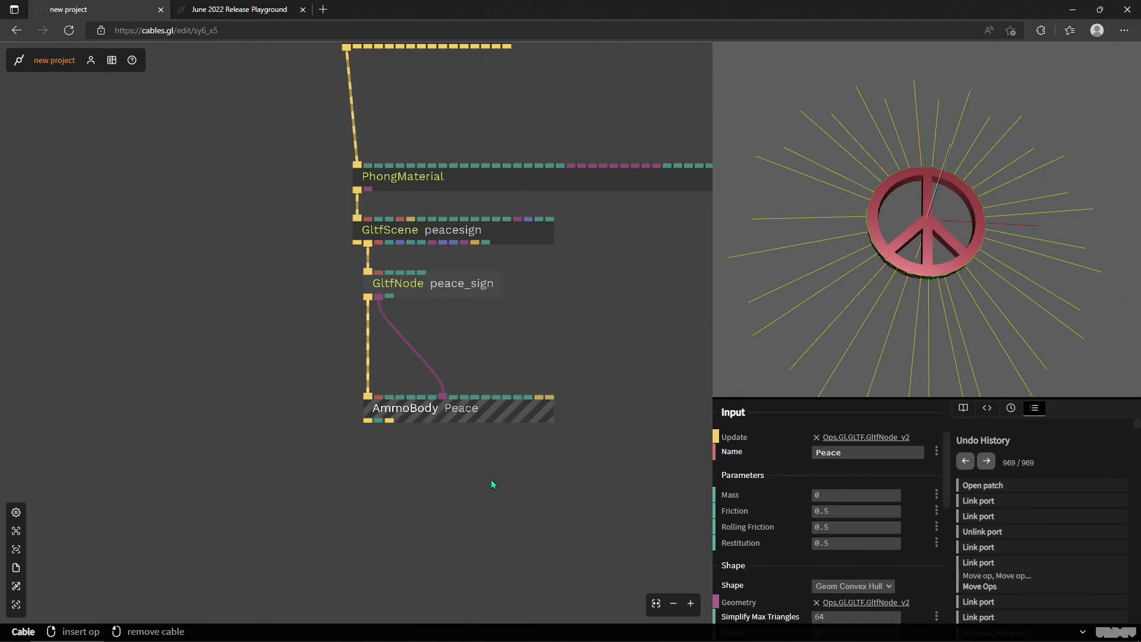
scroll(838, 513, "down", 2)
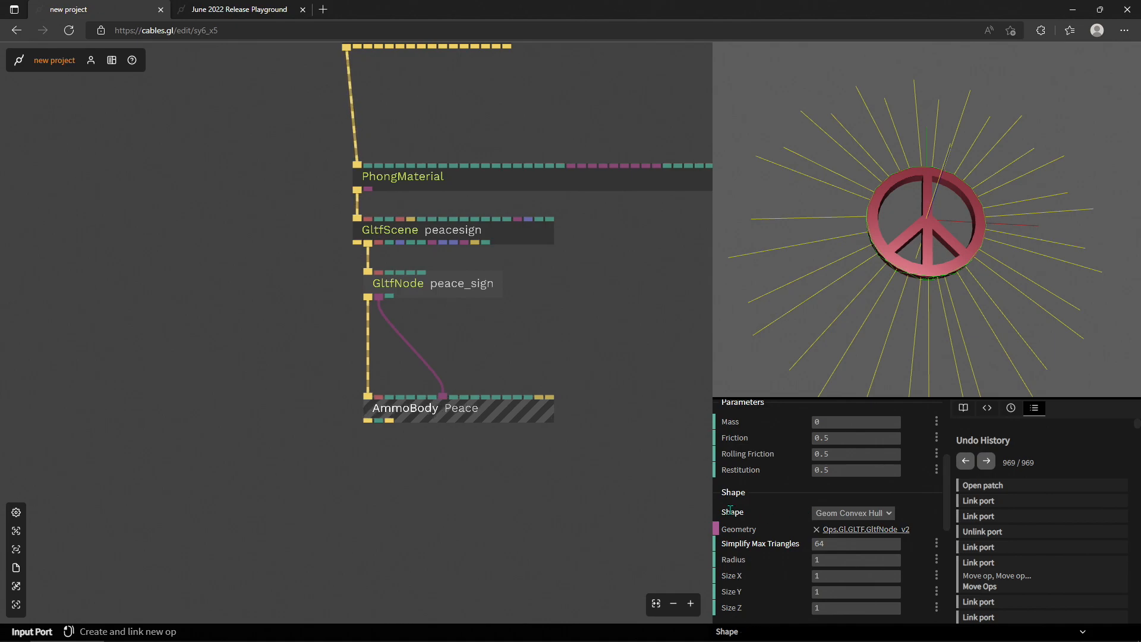
left_click(834, 517)
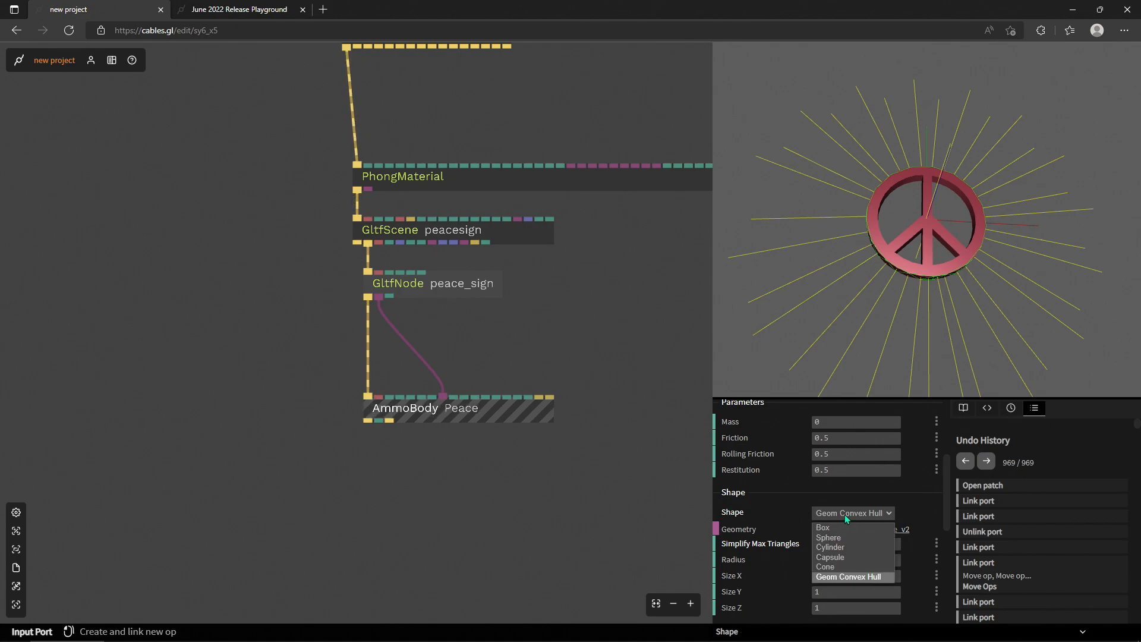
left_click(838, 578)
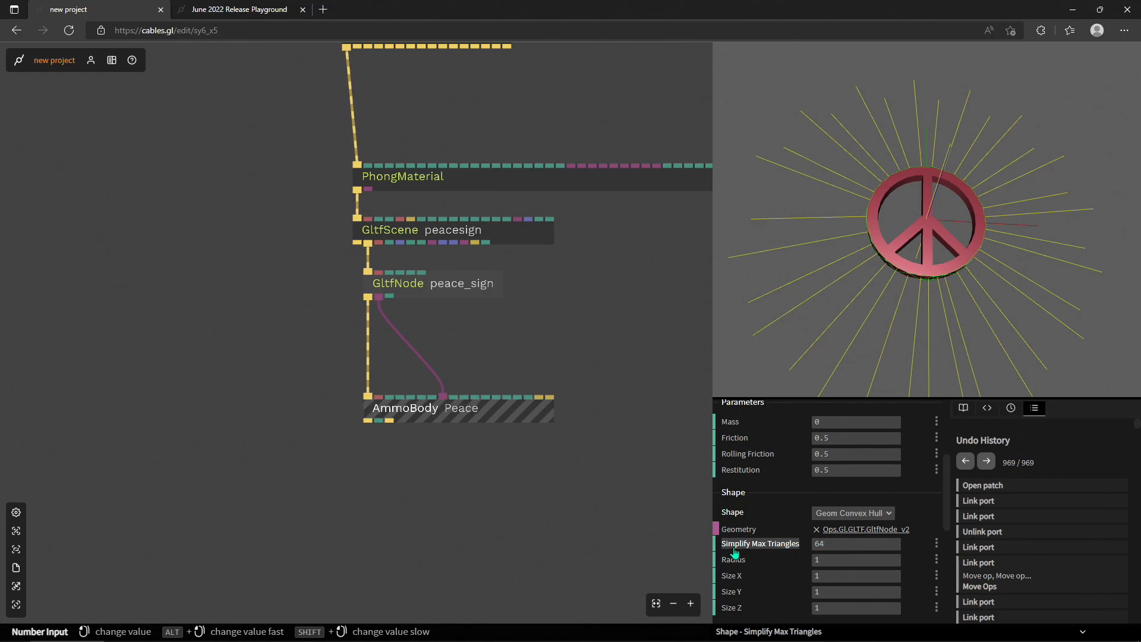
left_click_drag(863, 299, 847, 202)
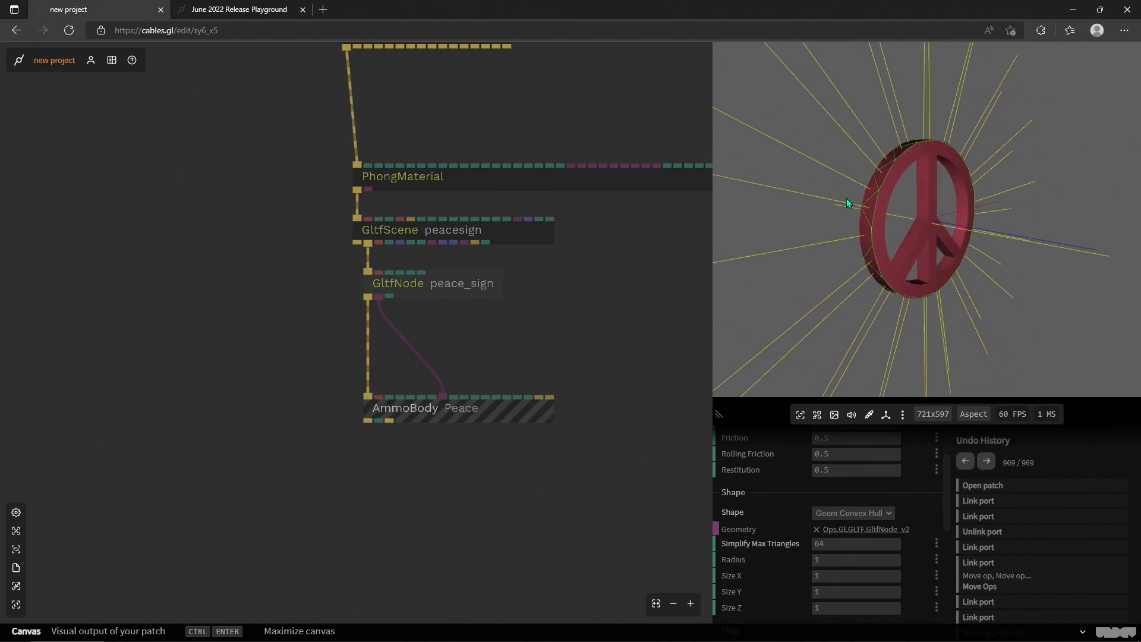
- Set the AmmoBody Peace's Simplify Max Triangles to 4 and inspect the simplified collision hull
left_click(850, 545)
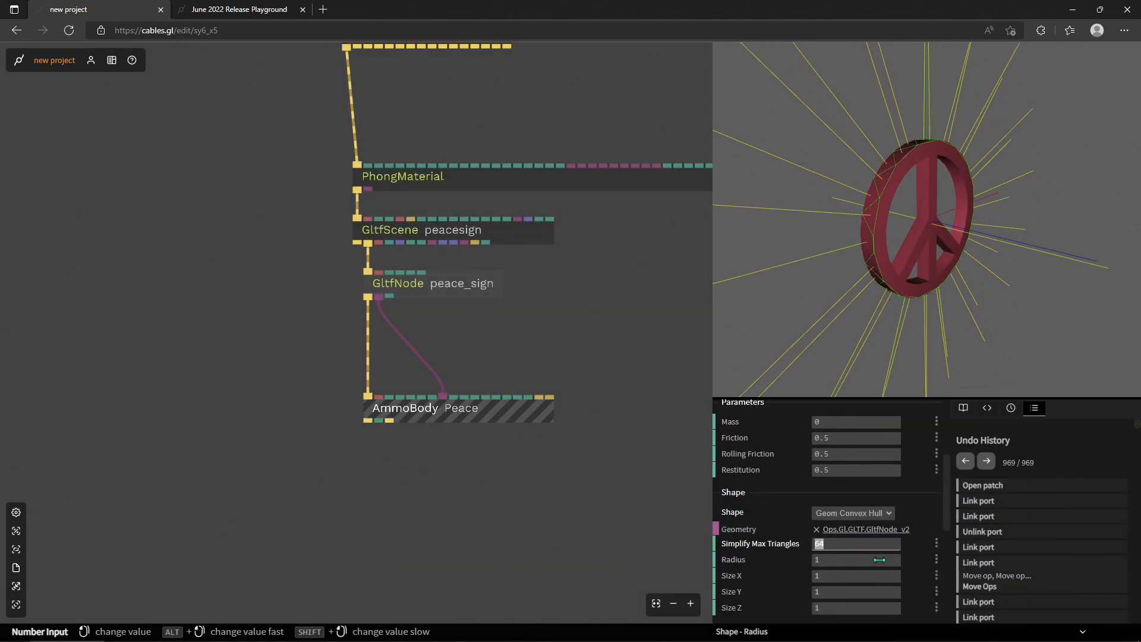
type("4")
key("Return")
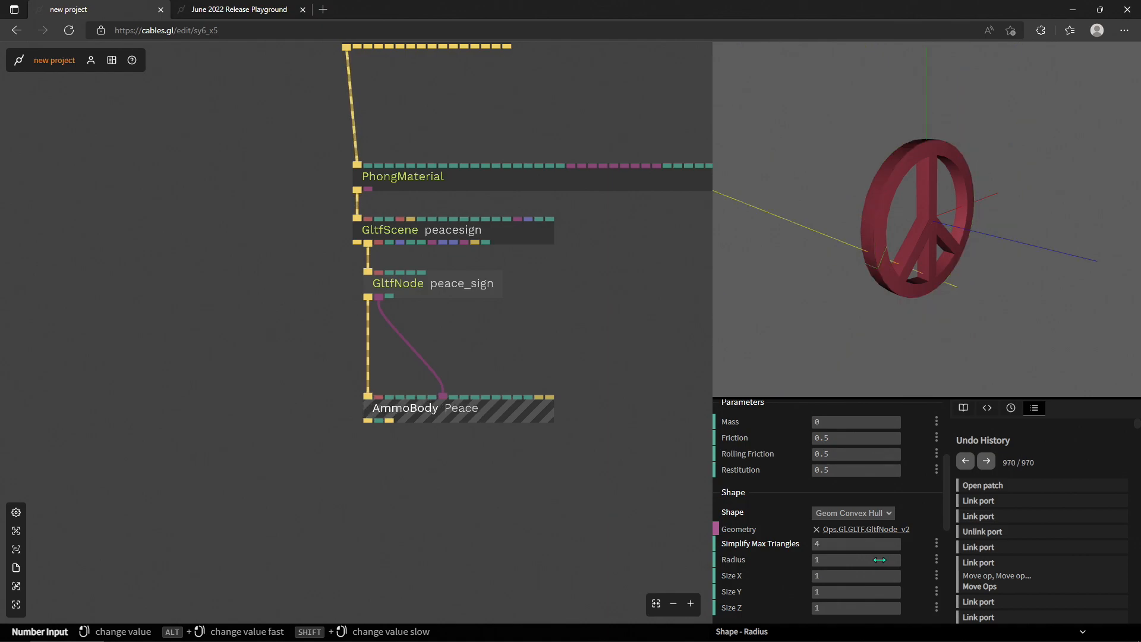
mouse_move(980, 271)
left_mouse_down()
mouse_move(949, 247)
mouse_move(972, 257)
left_mouse_up()
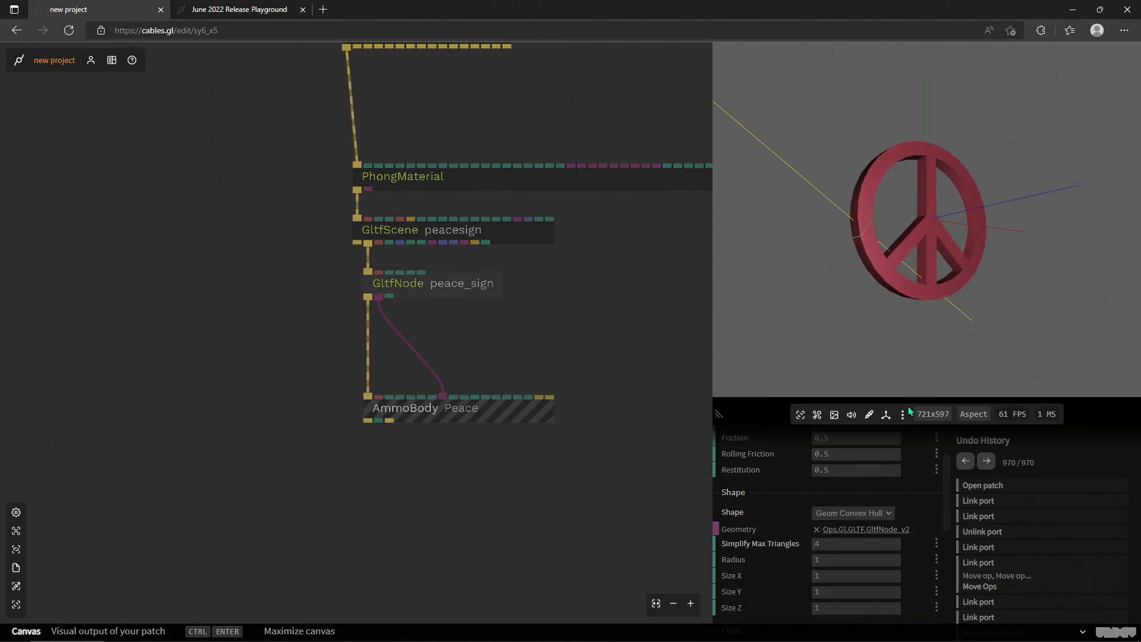
- Set Simplify Max Triangles to 12 and examine from several angles how the collision hull covers the peace sign
left_click(824, 544)
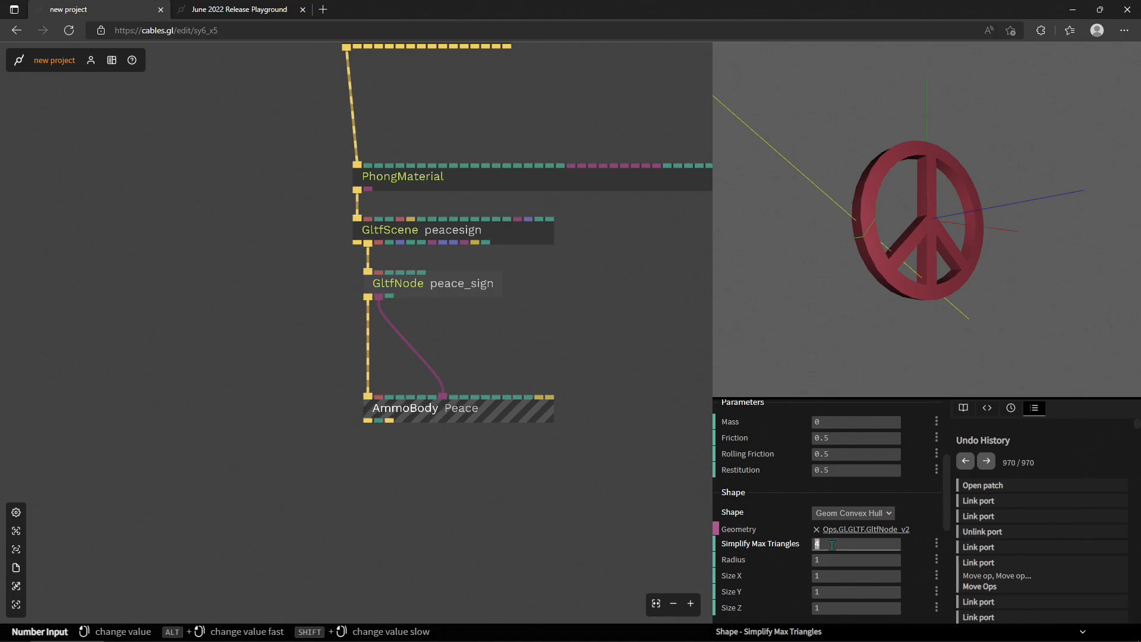
type("12")
key("Return")
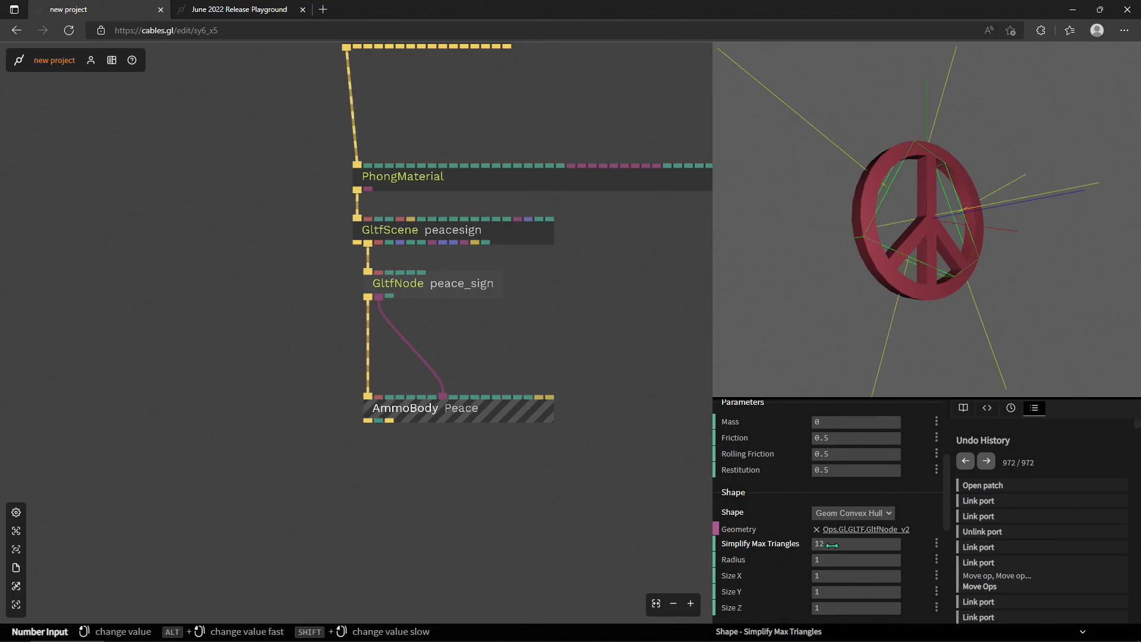
left_click(898, 364)
left_click_drag(1025, 293, 913, 192)
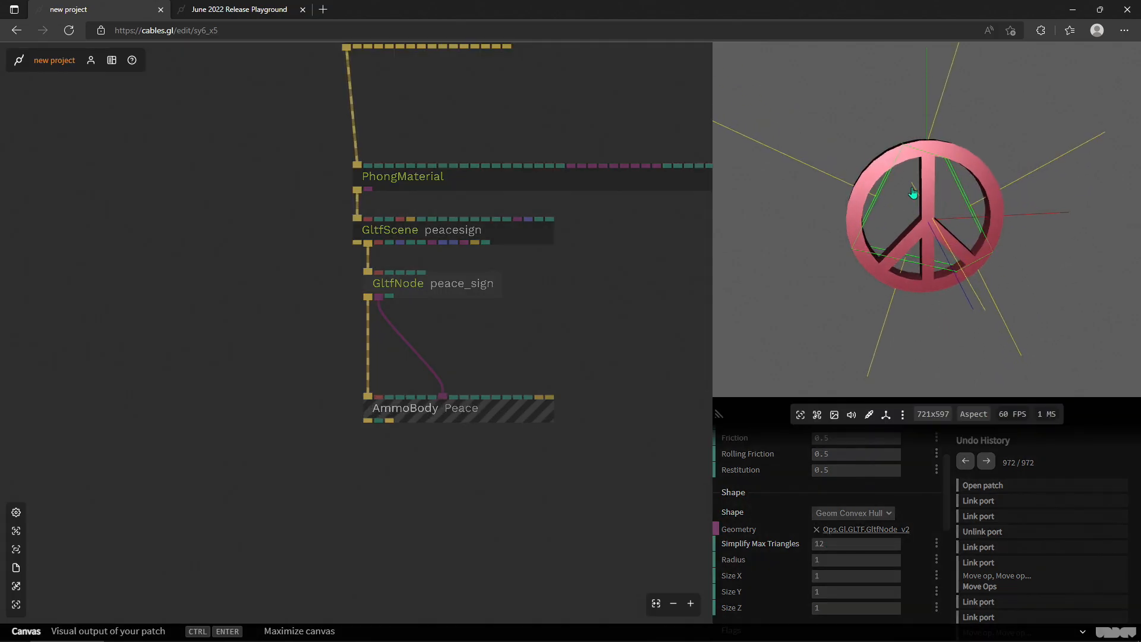
left_click_drag(1077, 290, 1028, 349)
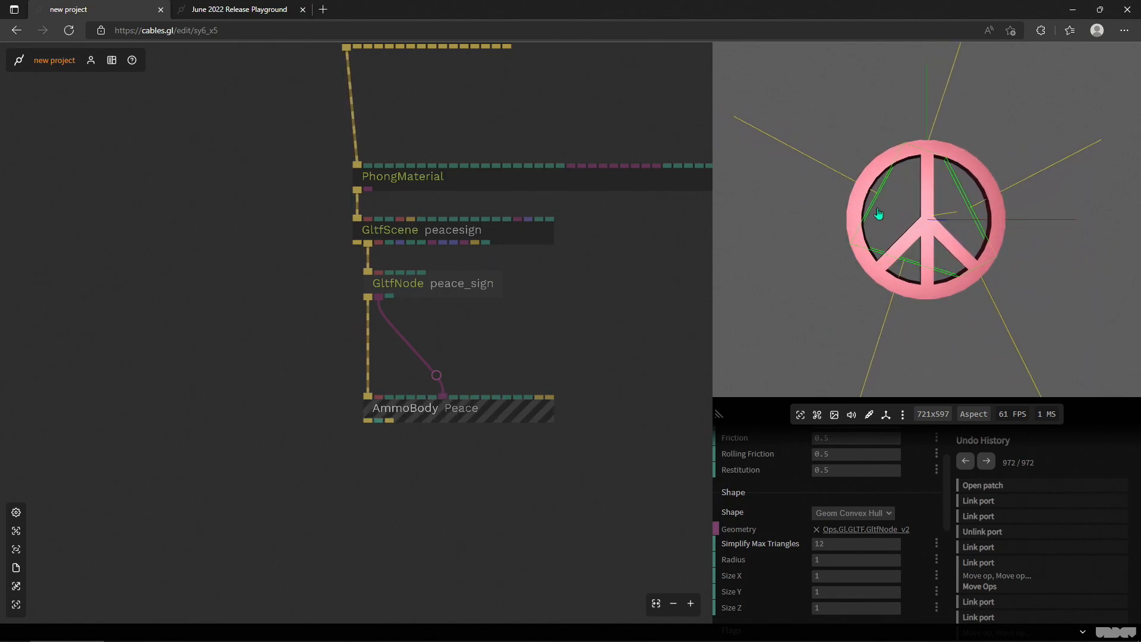
left_click_drag(1001, 268, 867, 378)
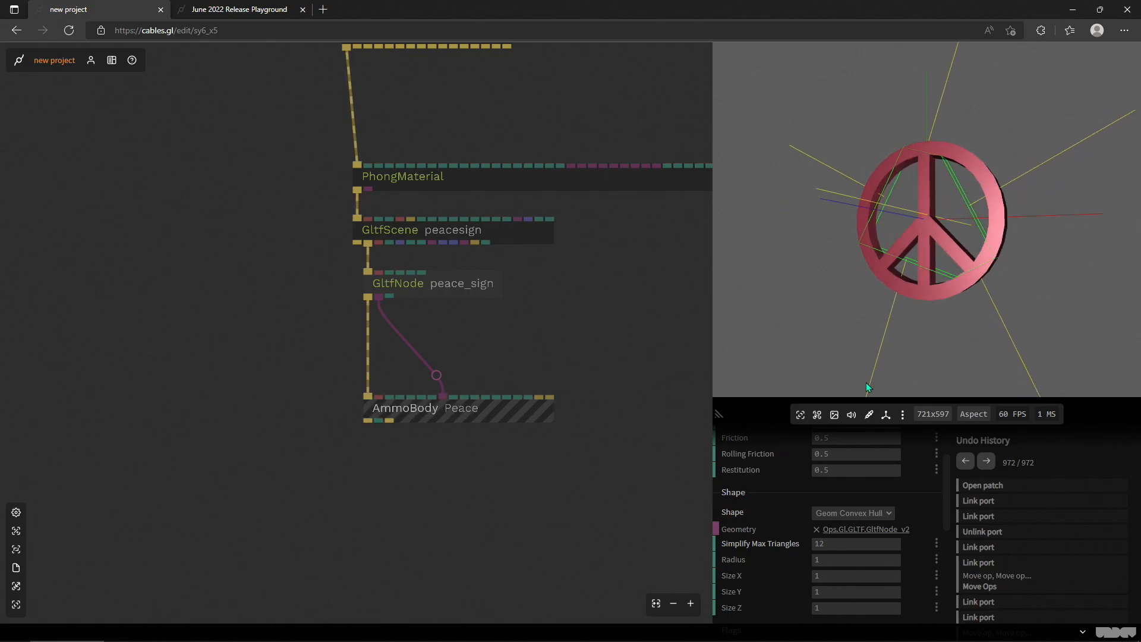
- Set Simplify Max Triangles of the AmmoBody Peace to 6
left_click(820, 543)
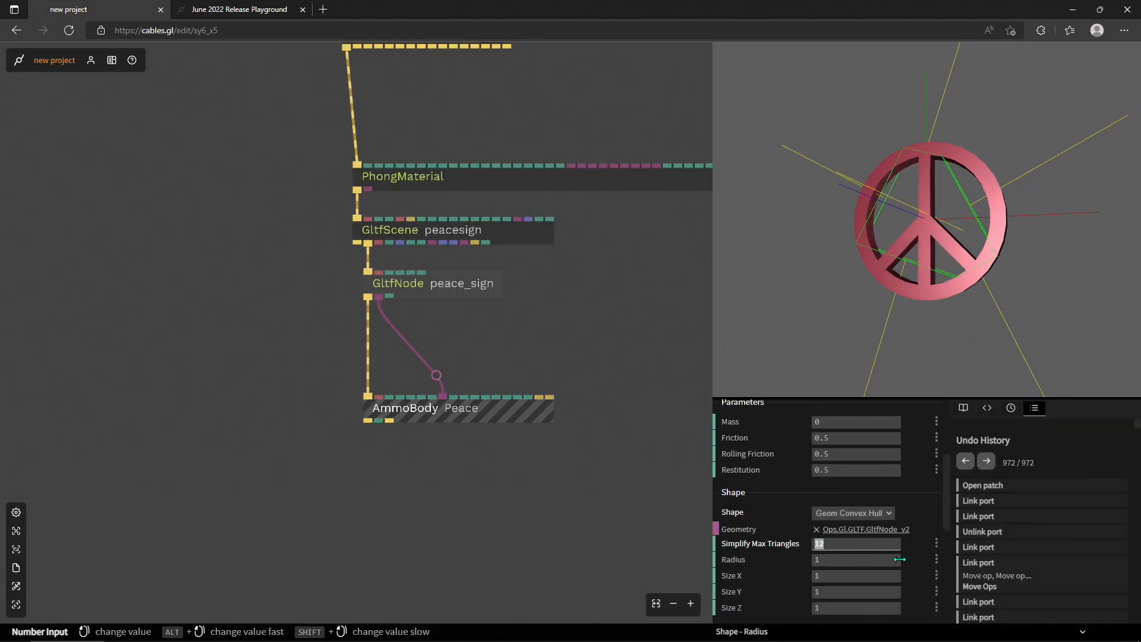
type("6")
key("Return")
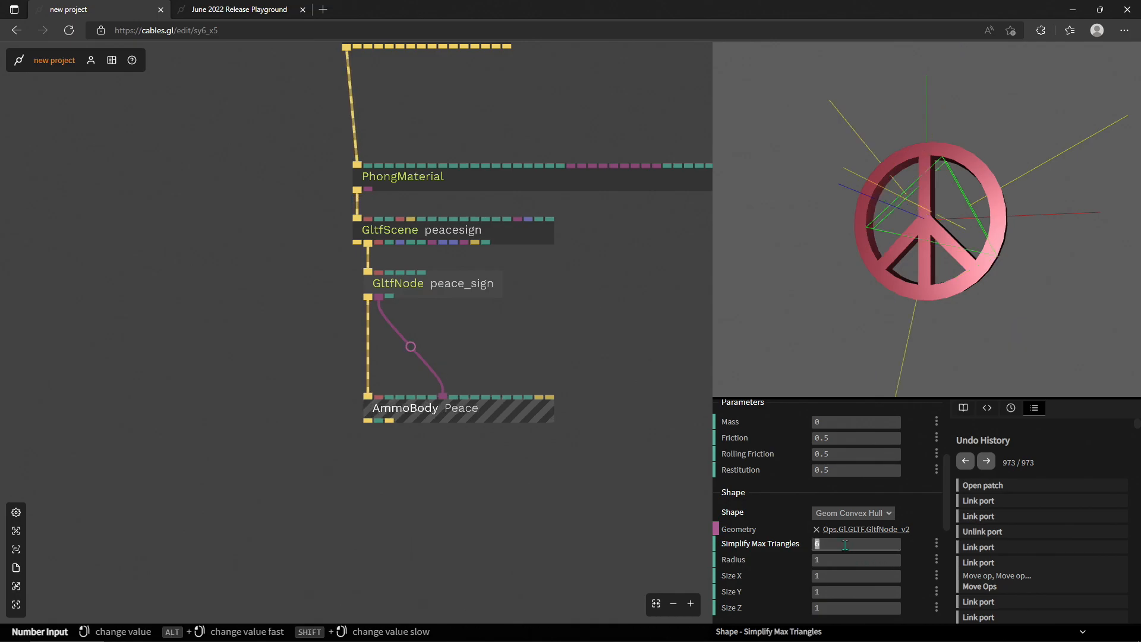
- Set Simplify Max Triangles to 64 and check the collision hull around the peace sign from the front and side
type("64")
key("Return")
left_click_drag(892, 370, 939, 296)
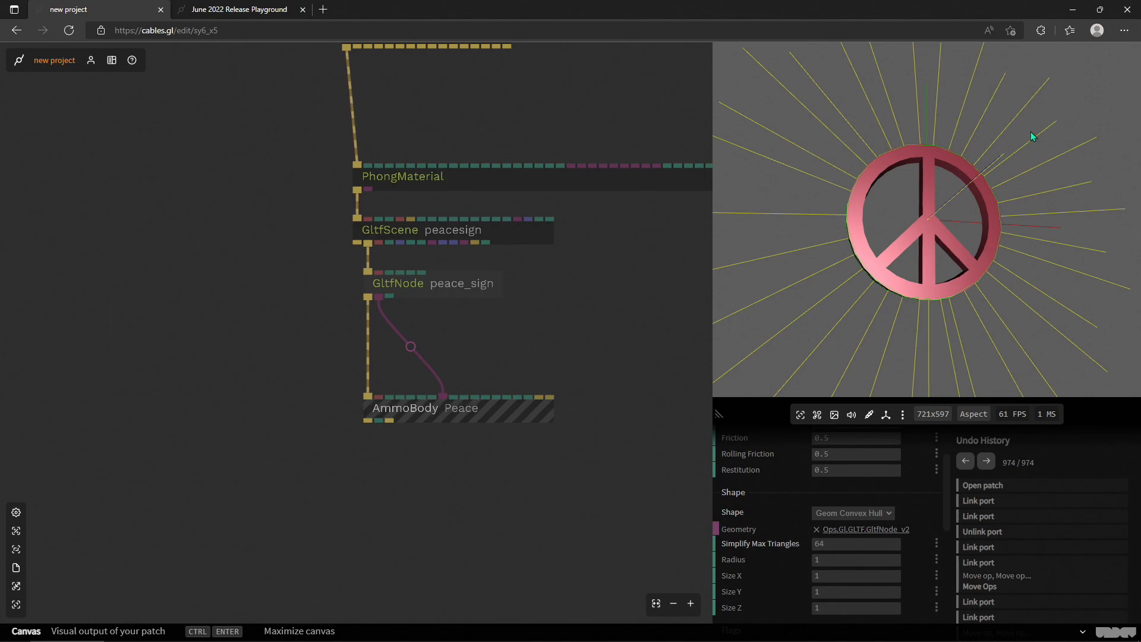
left_click_drag(608, 301, 520, 323)
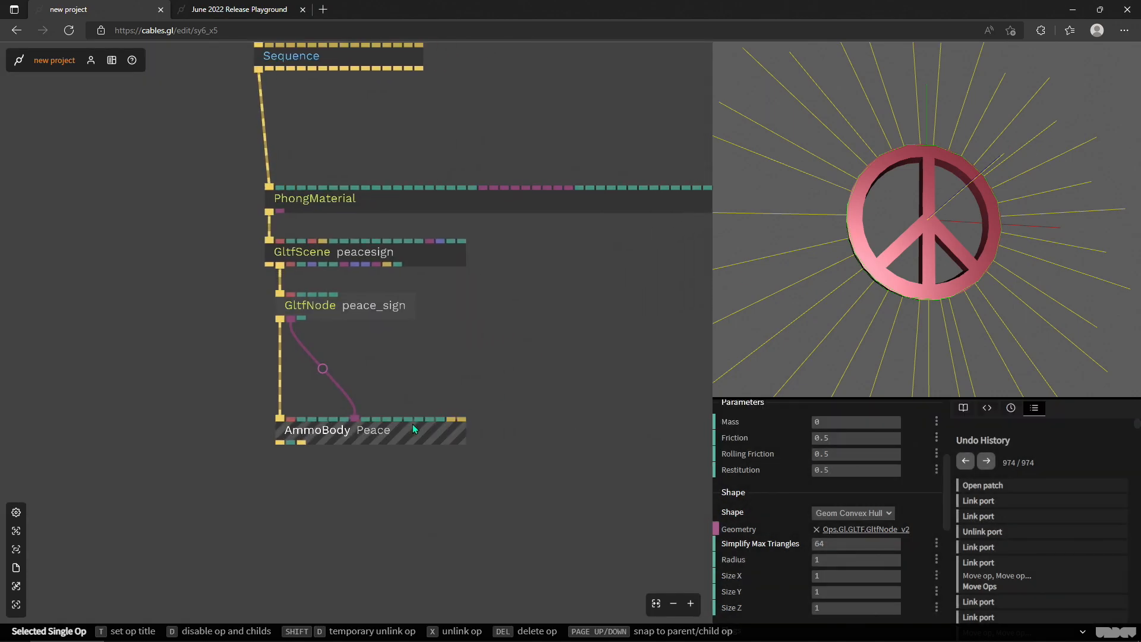
left_click_drag(956, 235, 950, 316)
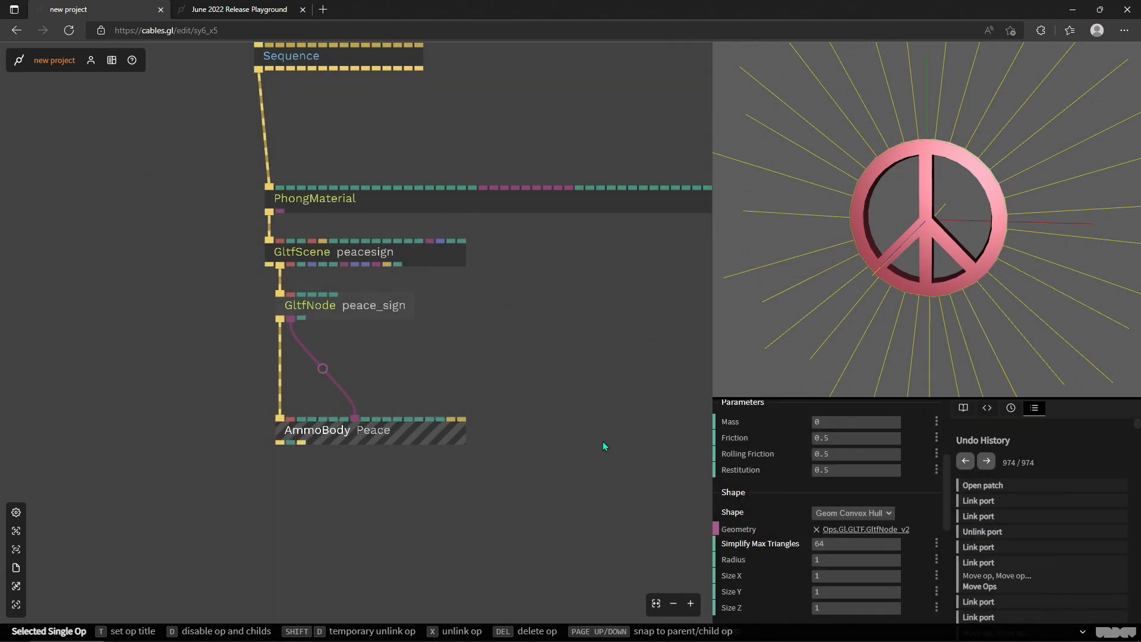
left_click_drag(998, 288, 991, 329)
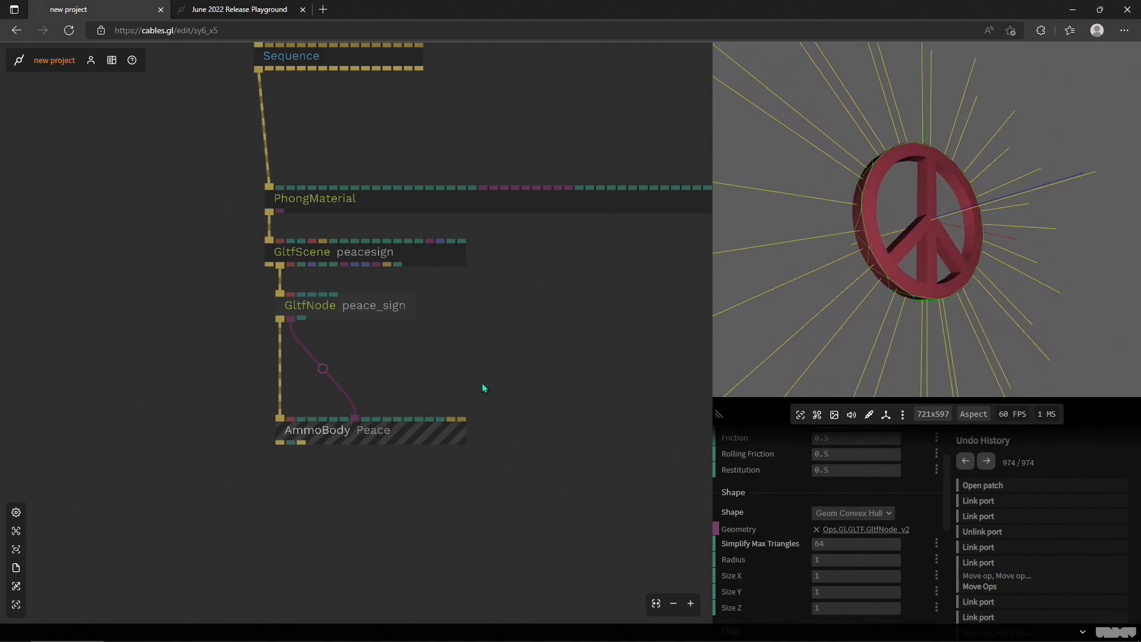
- Move the PhongMaterial, GltfScene, GltfNode and AmmoBody chain up closer beneath the Sequence, aligned with it, and check the rendered model
scroll(619, 331, "down", 3)
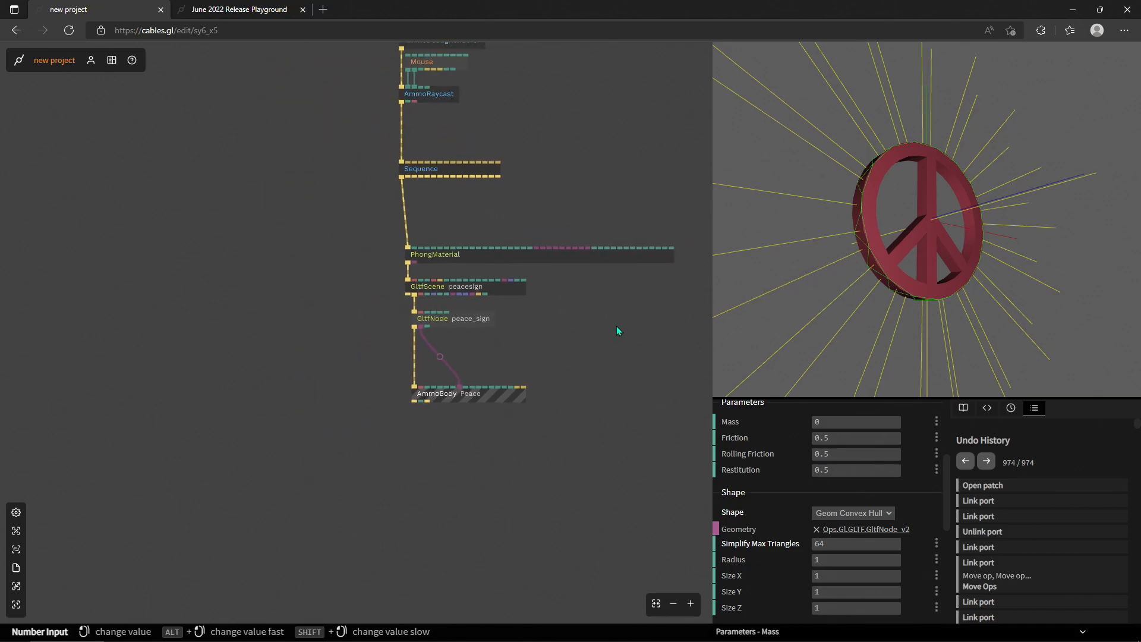
left_click_drag(544, 491, 269, 317)
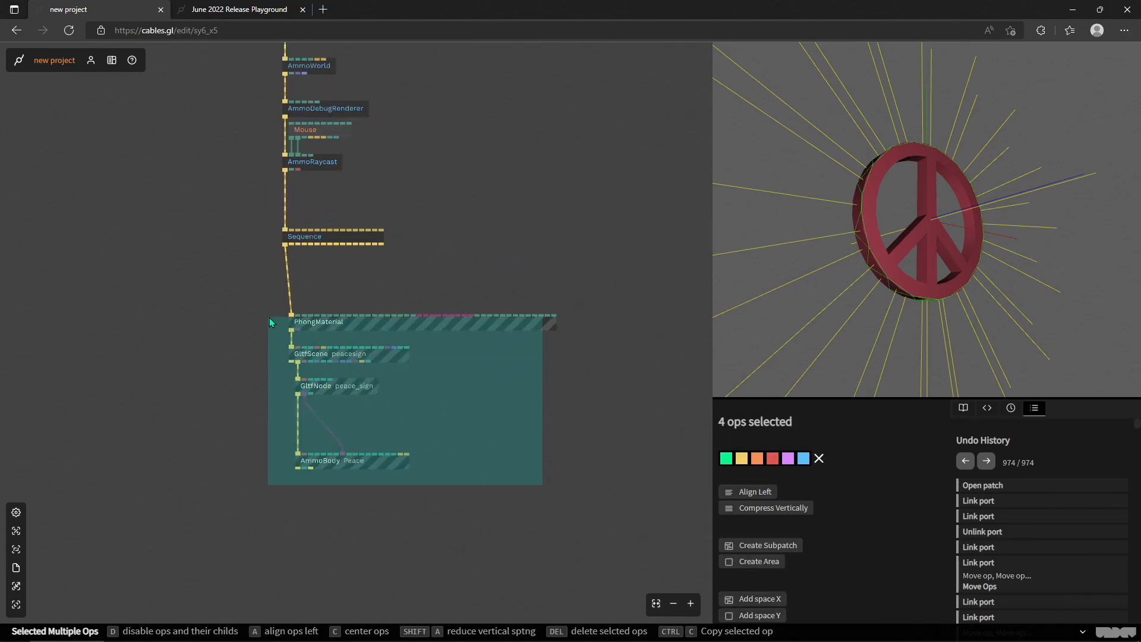
left_click_drag(381, 322, 379, 298)
left_click_drag(990, 280, 1028, 271)
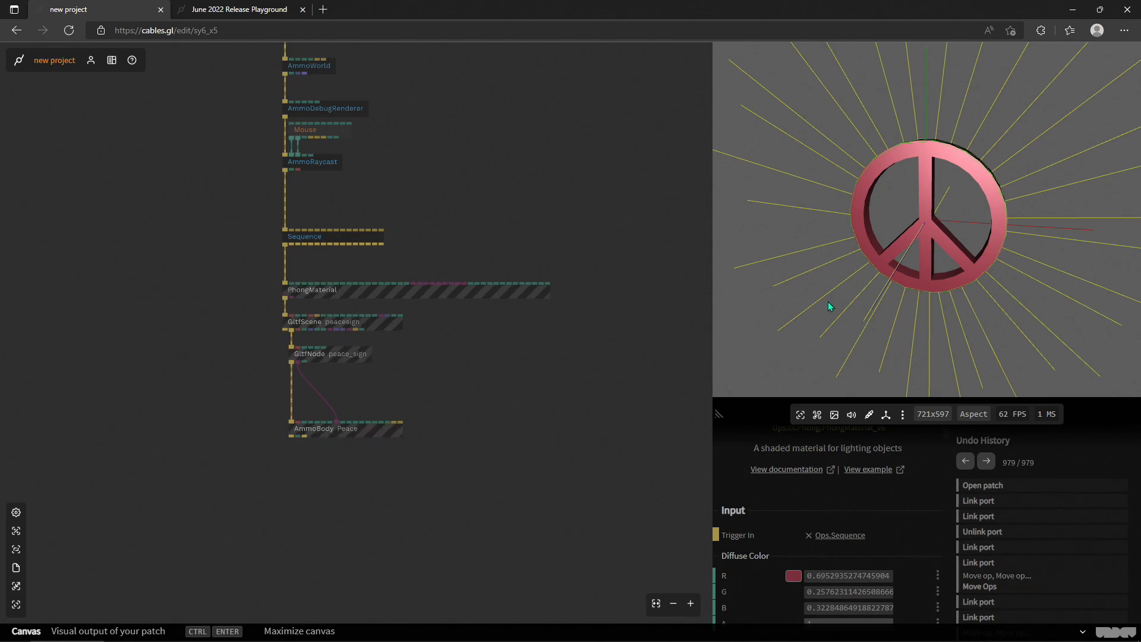
left_click_drag(844, 308, 908, 328)
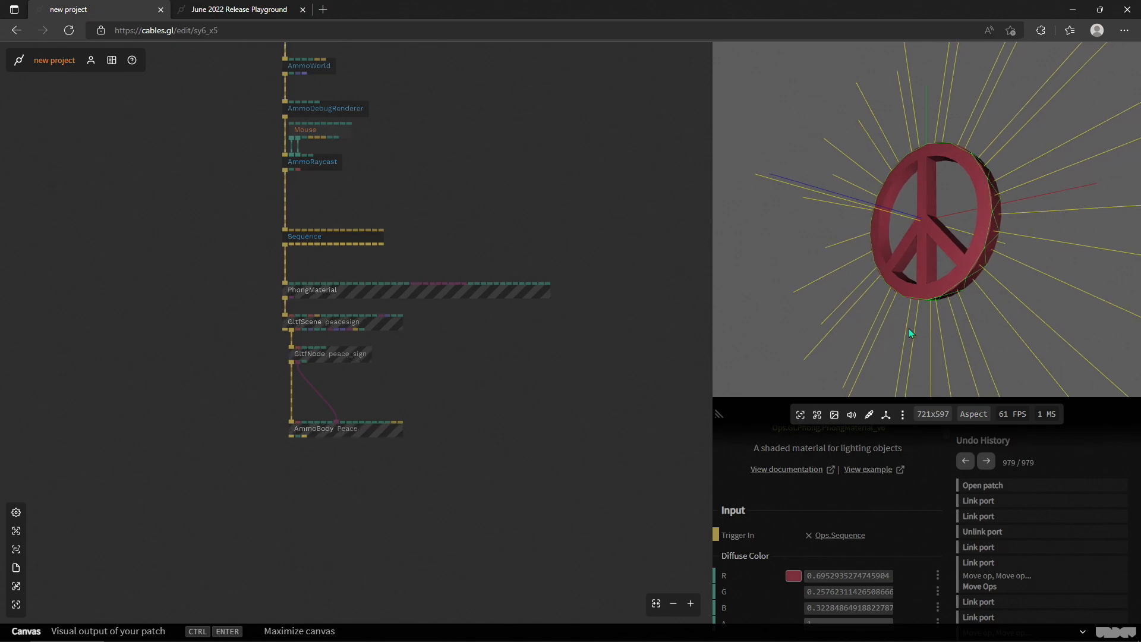